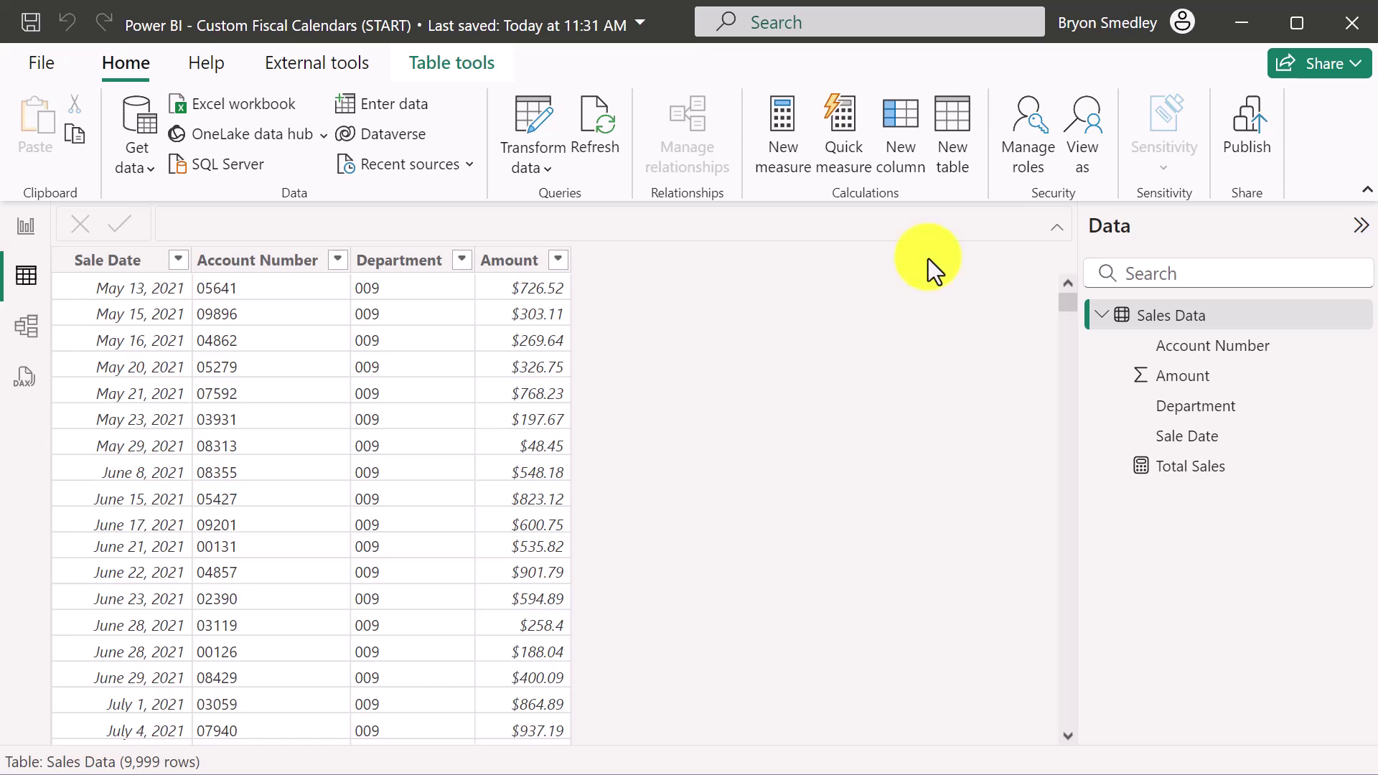
- Create a calculated table named Calendar with the formula CALENDARAUTO()
{"action": "left_click", "coordinate": [960, 119]}
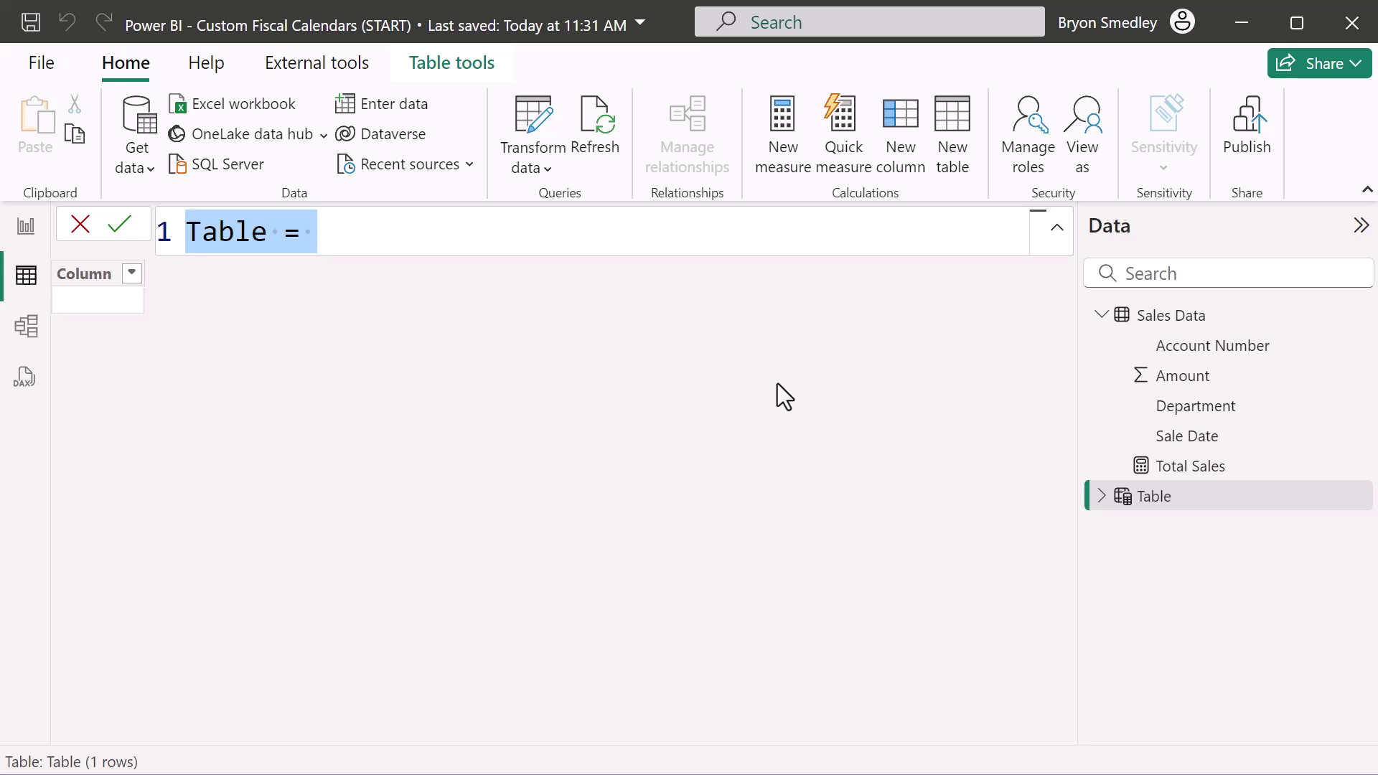
{"action": "type", "text": "Calendar ="}
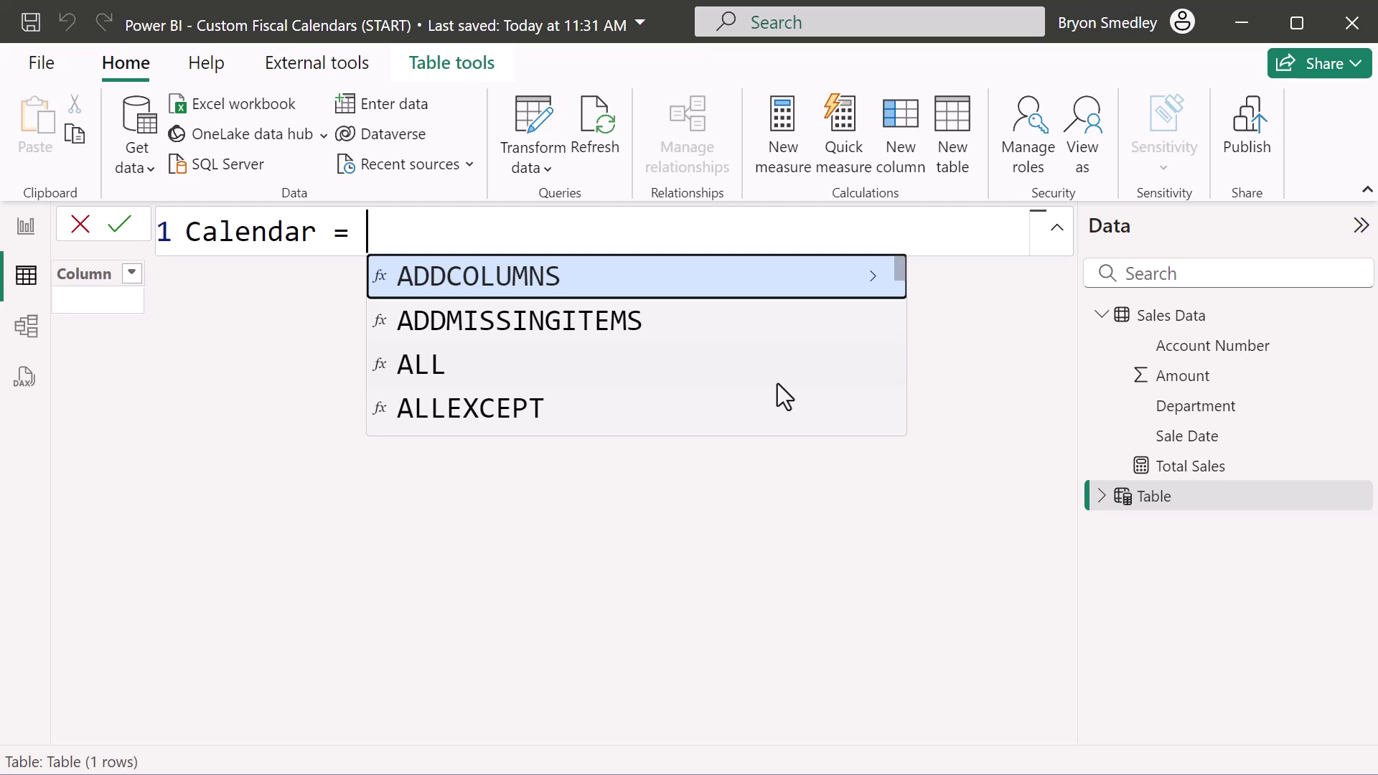
{"action": "type", "text": "CAL"}
{"action": "key", "text": "Down"}
{"action": "key", "text": "Down"}
{"action": "key", "text": "Tab"}
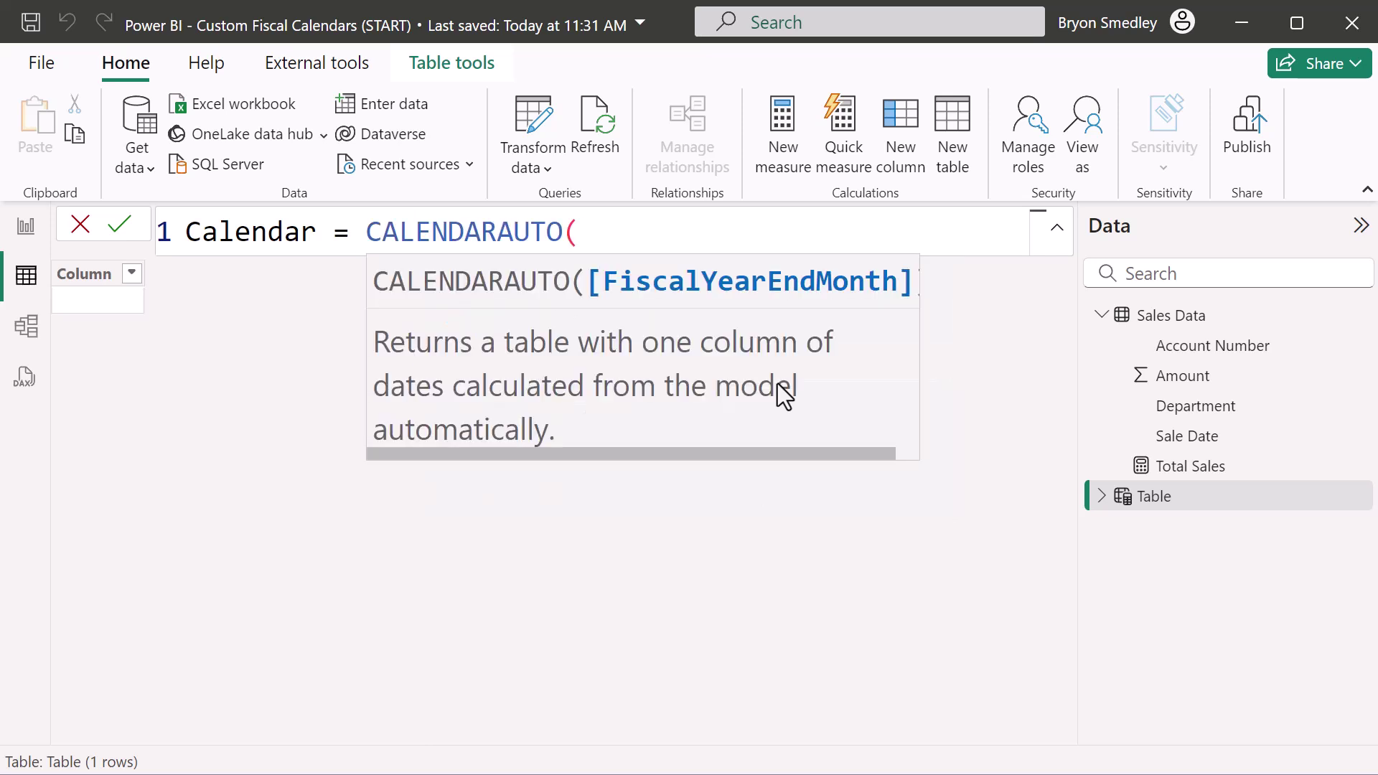
{"action": "type", "text": ")"}
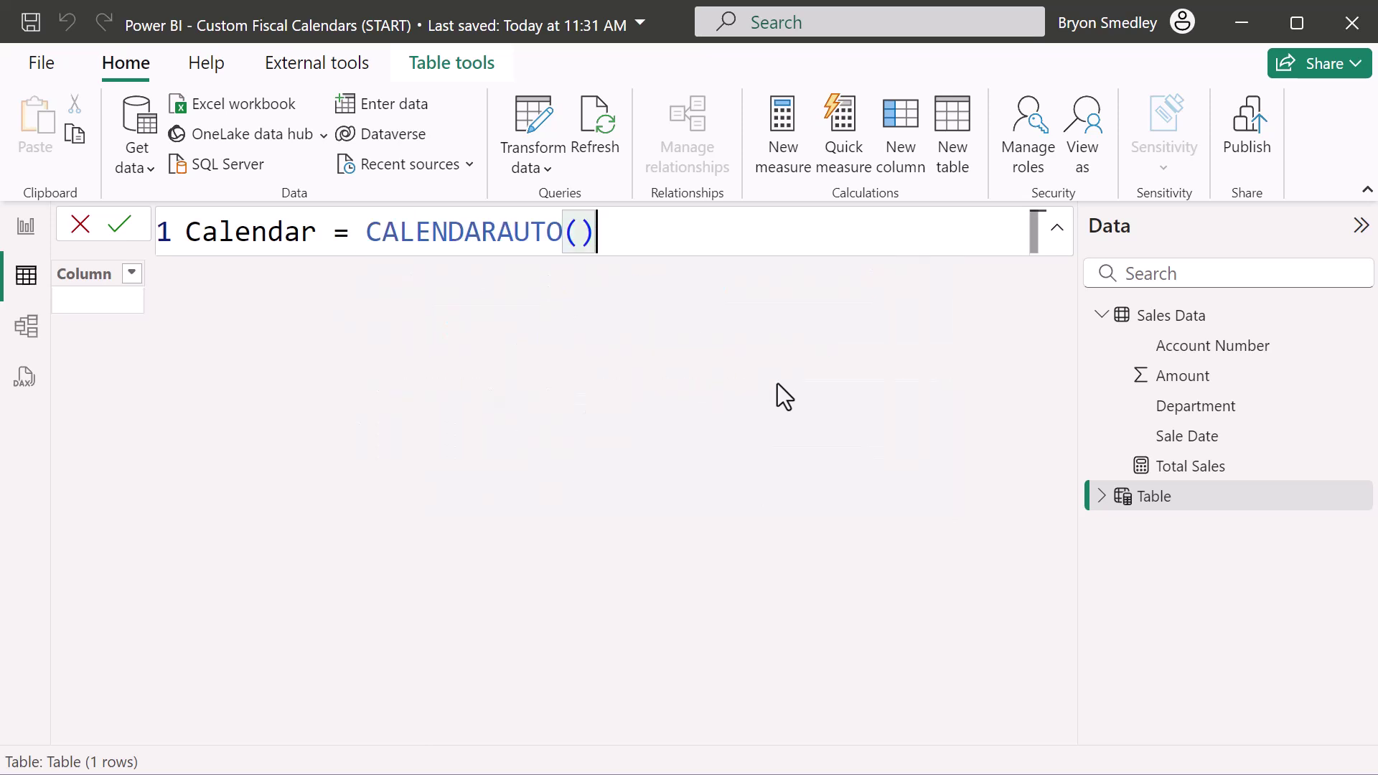
{"action": "key", "text": "Return"}
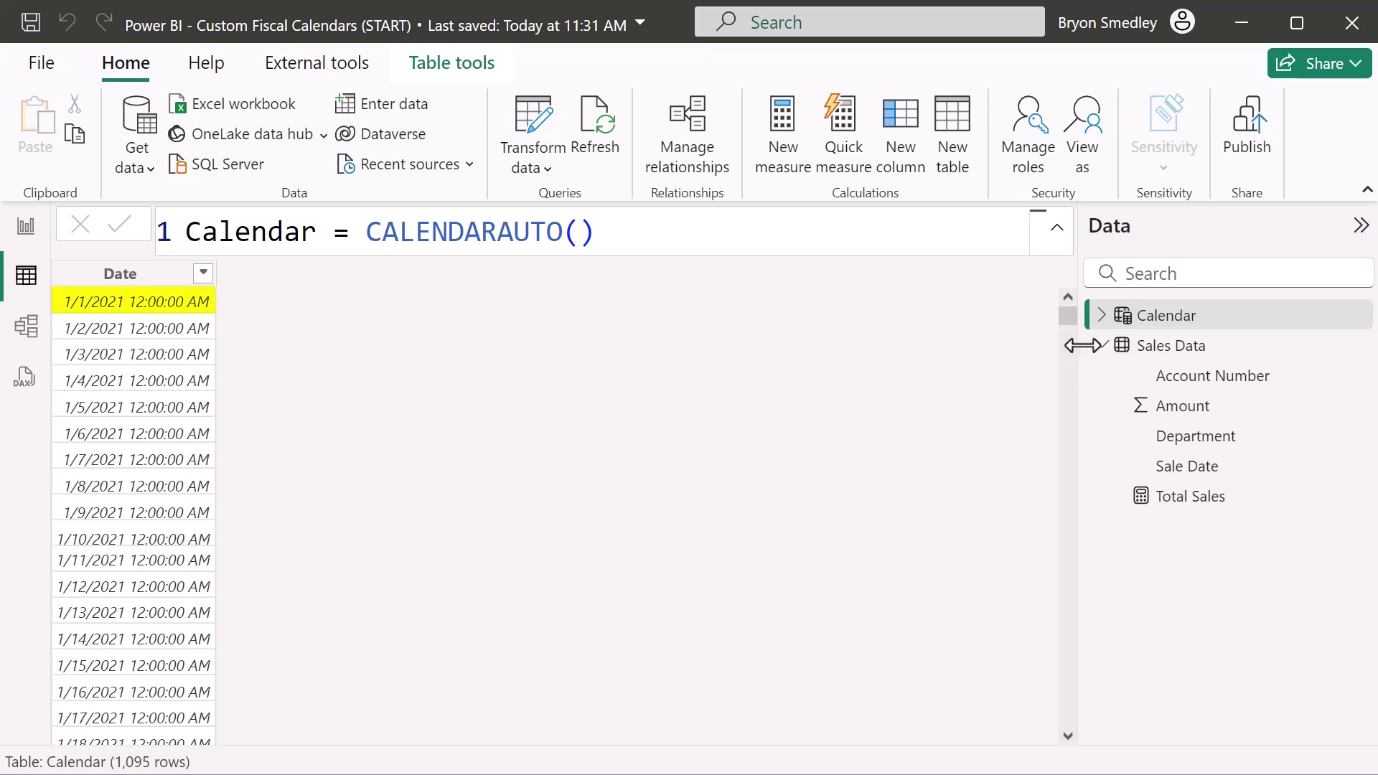
- Check the Calendar table's date range and set the fiscal year end month in CALENDARAUTO to 9
{"action": "left_click_drag", "start_coordinate": [1069, 315], "coordinate": [1057, 762]}
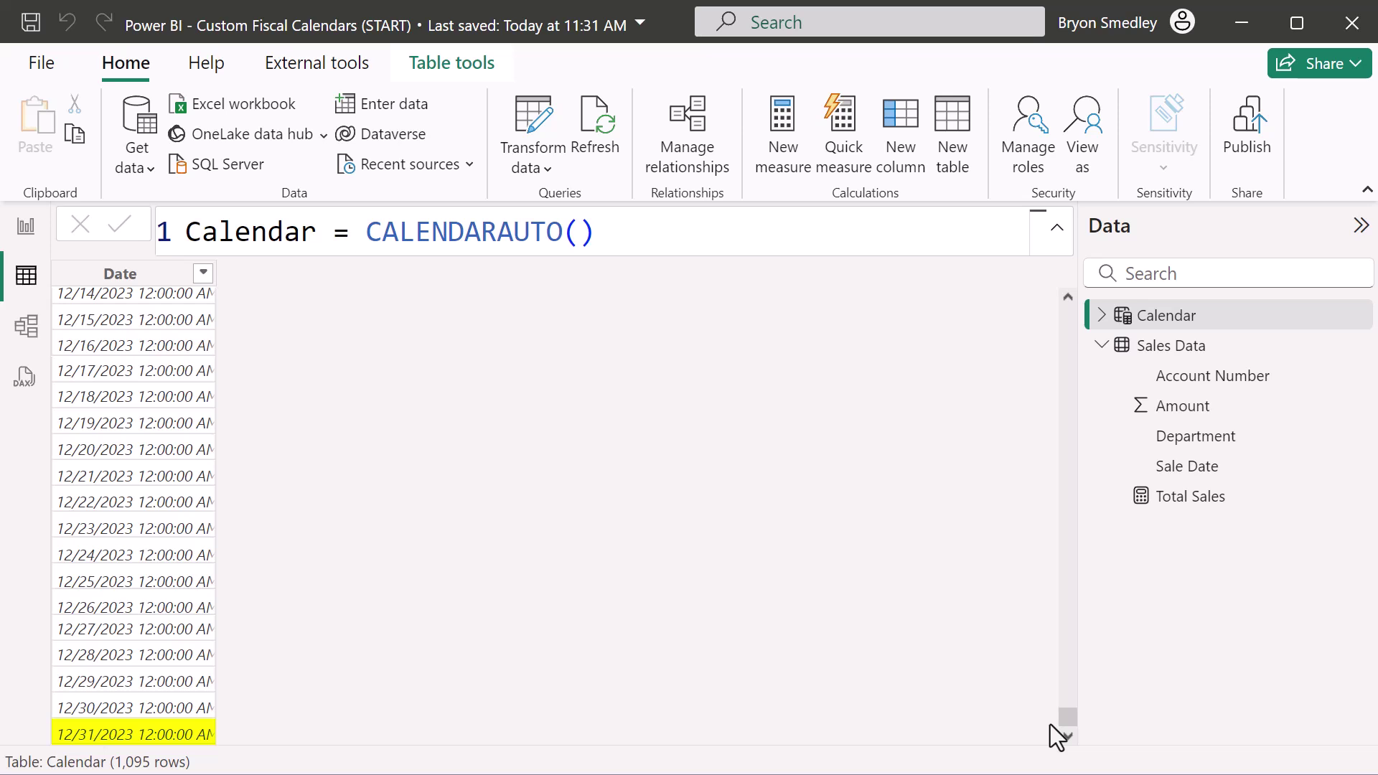
{"action": "key", "text": "ctrl+Home"}
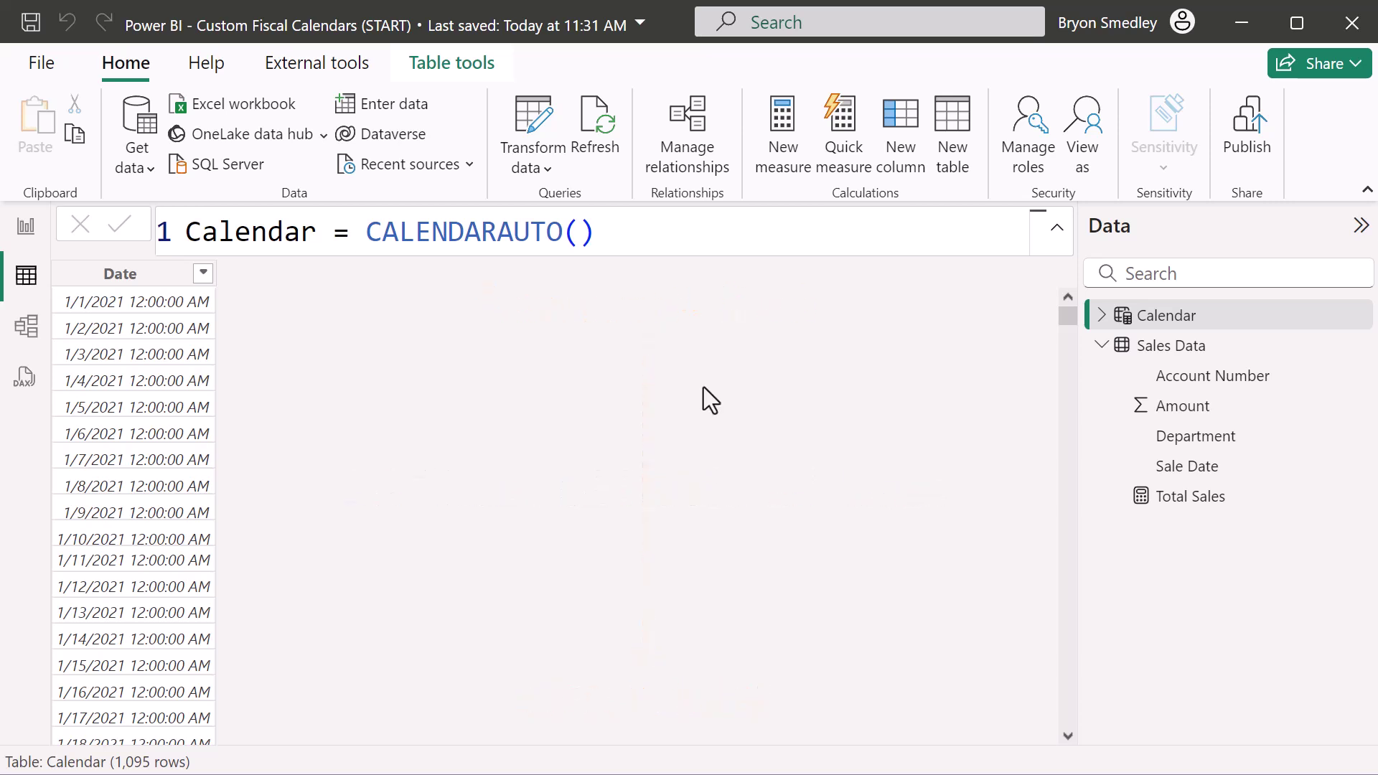
{"action": "left_click", "coordinate": [581, 231]}
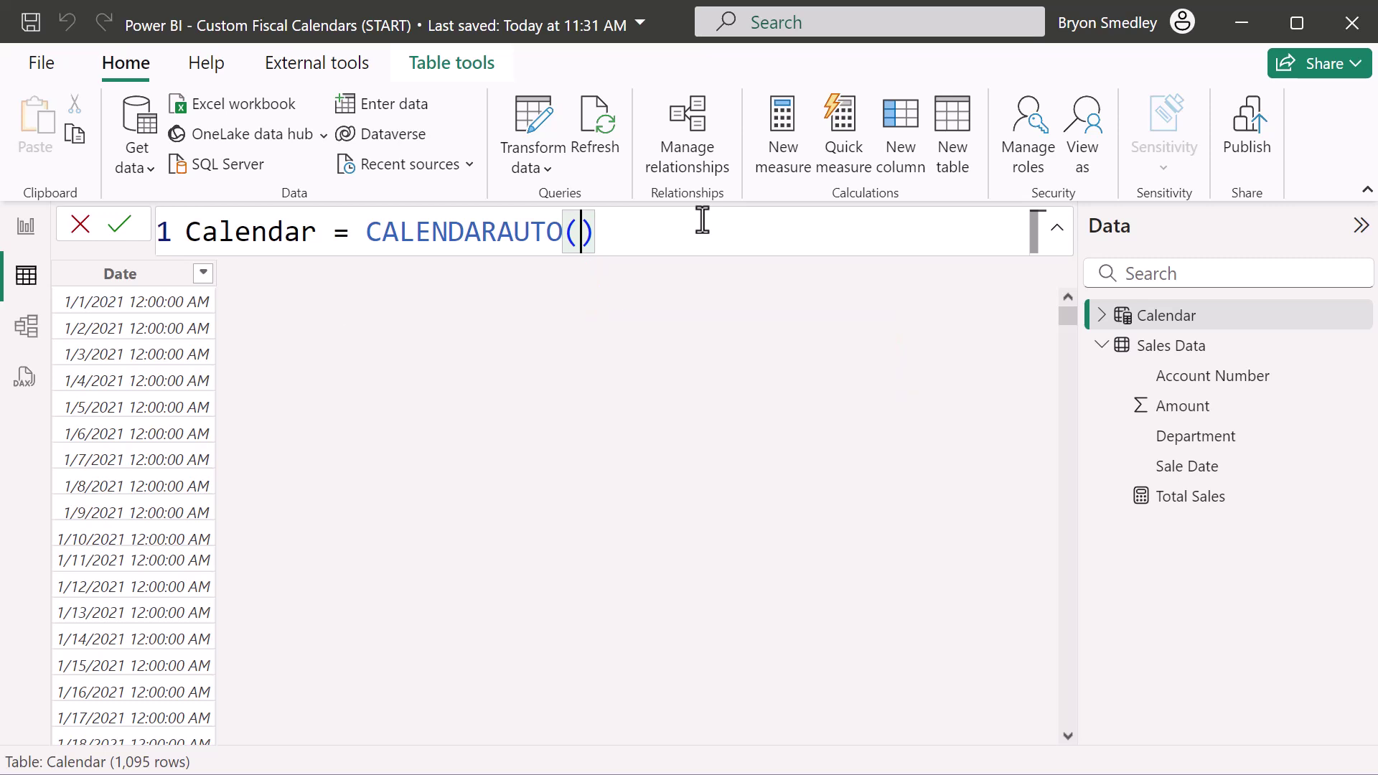
{"action": "type", "text": "9"}
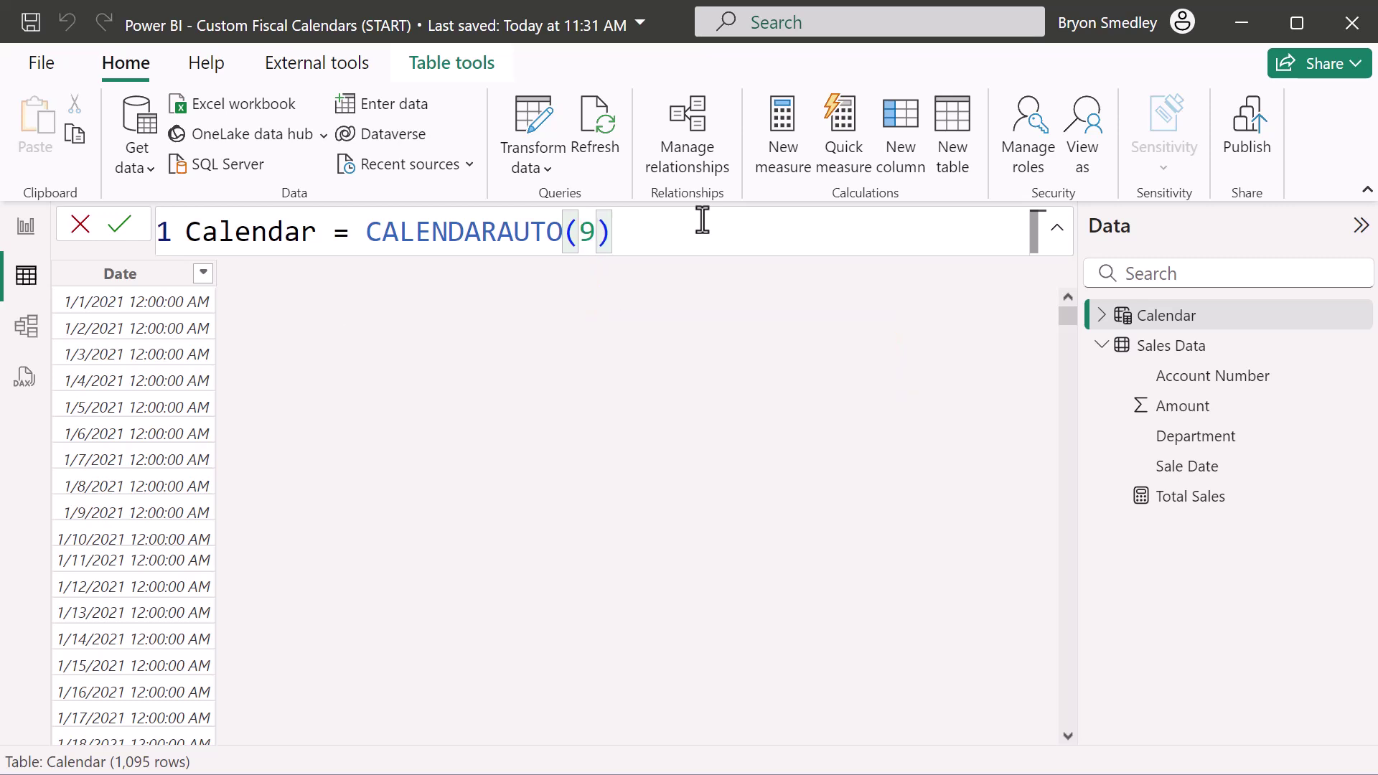
{"action": "key", "text": "Return"}
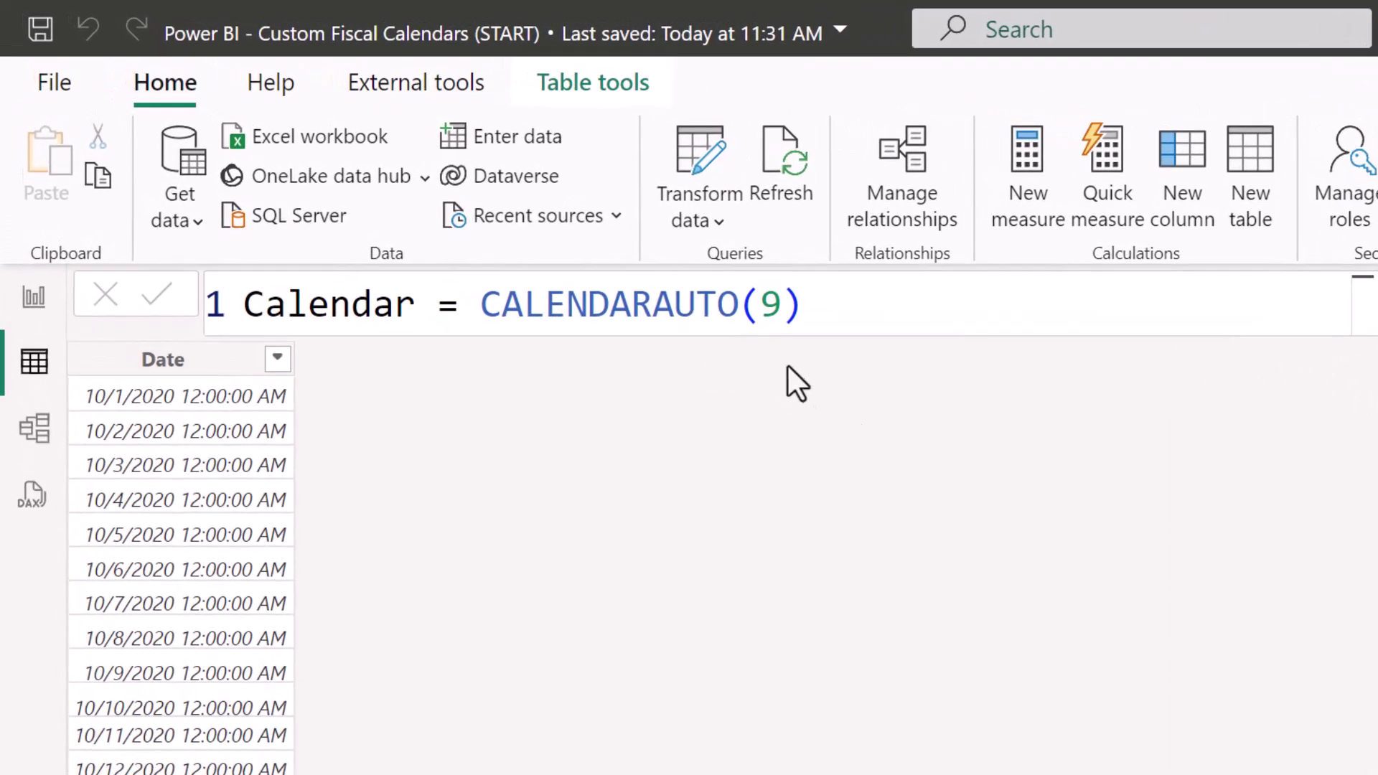
- Replace the CALENDARAUTO call in the Calendar table formula with an opened CALENDAR function
{"action": "left_click_drag", "start_coordinate": [655, 304], "coordinate": [840, 305]}
{"action": "key", "text": "BackSpace"}
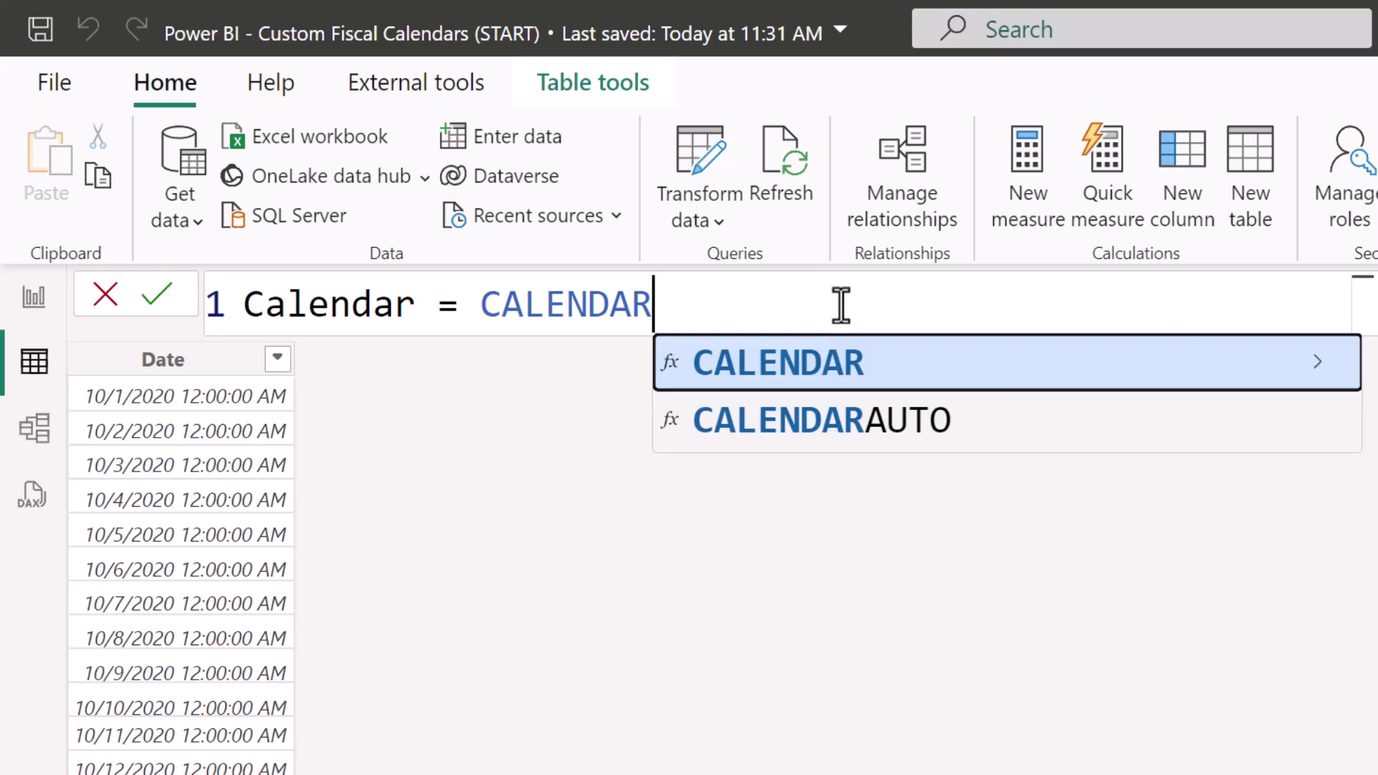
{"action": "type", "text": "("}
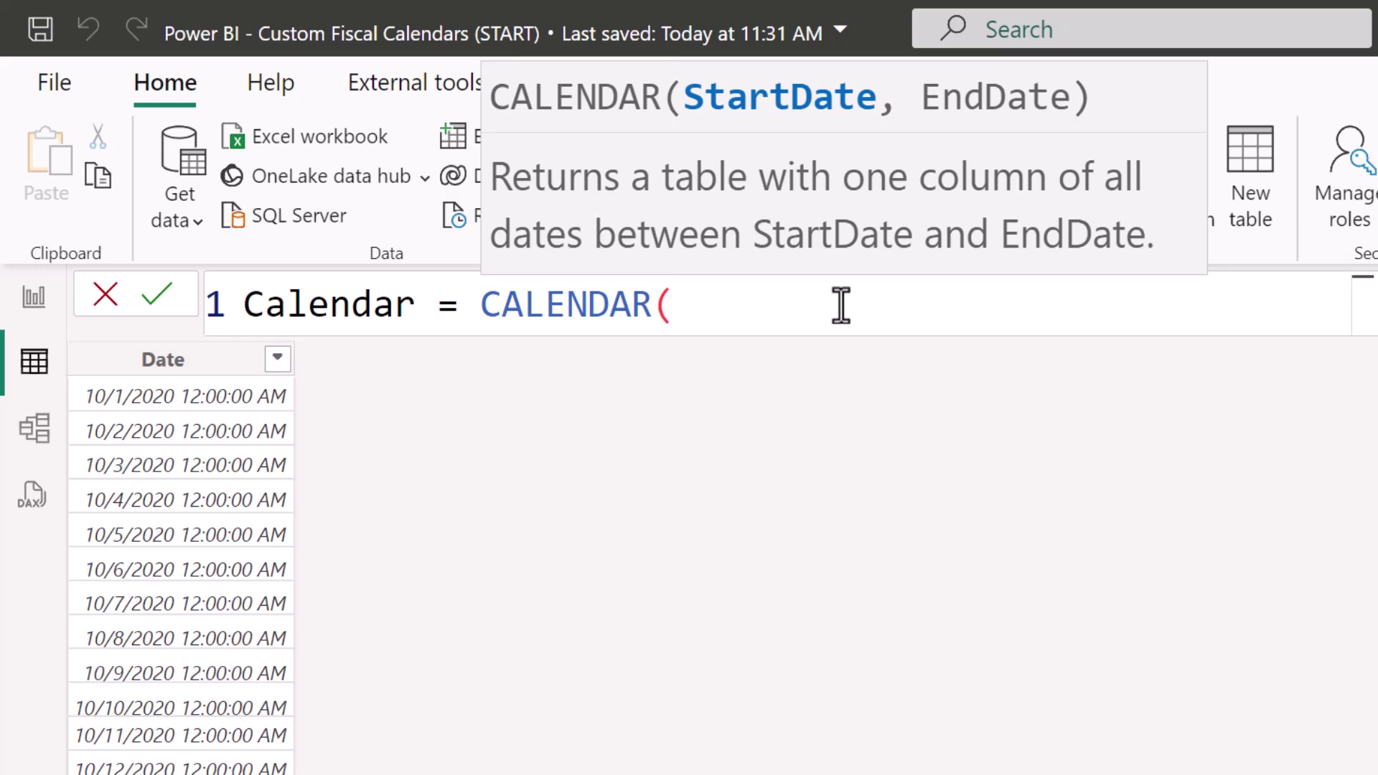
{"action": "type", "text": "1/1/2024"}
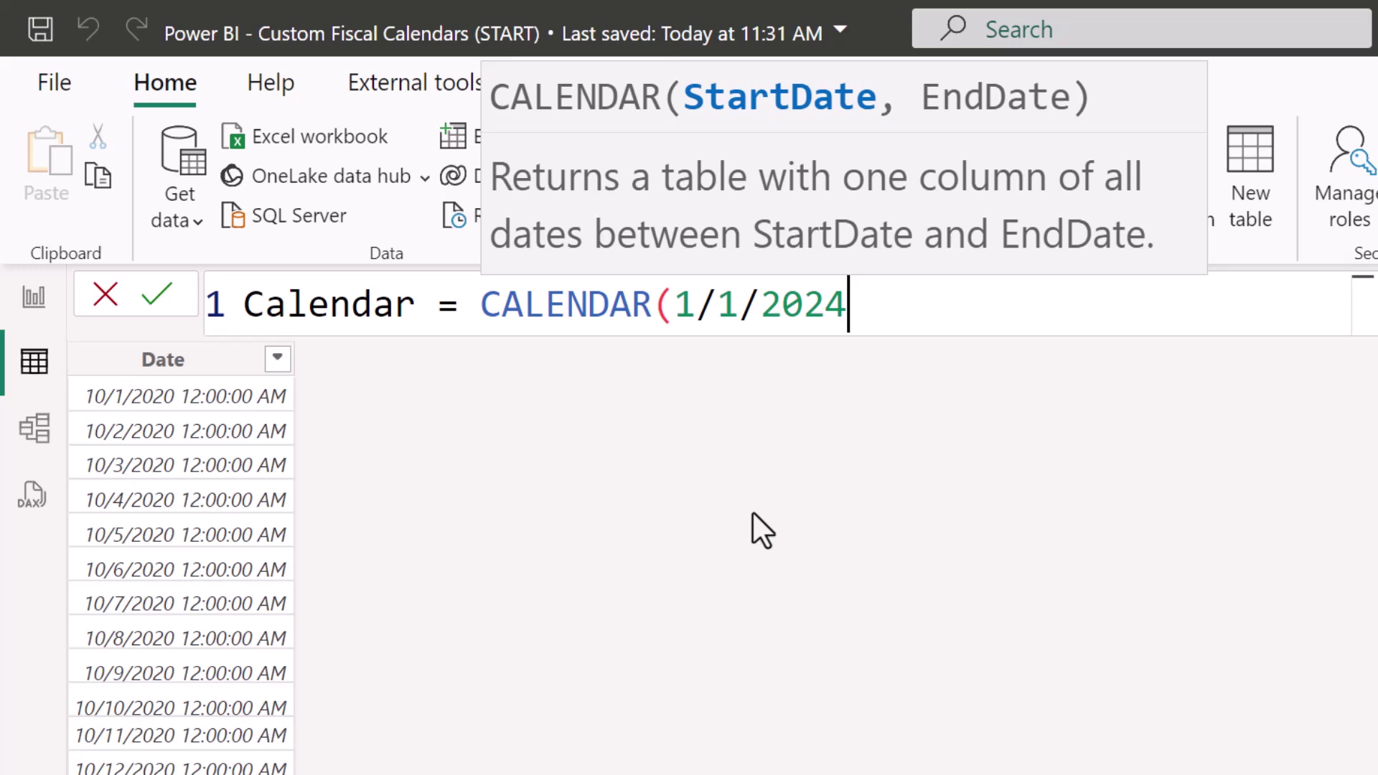
{"action": "key", "text": "BackSpace"}
{"action": "key", "text": "BackSpace"}
{"action": "key", "text": "BackSpace"}
{"action": "key", "text": "BackSpace"}
{"action": "key", "text": "BackSpace"}
{"action": "key", "text": "BackSpace"}
{"action": "key", "text": "BackSpace"}
{"action": "key", "text": "BackSpace"}
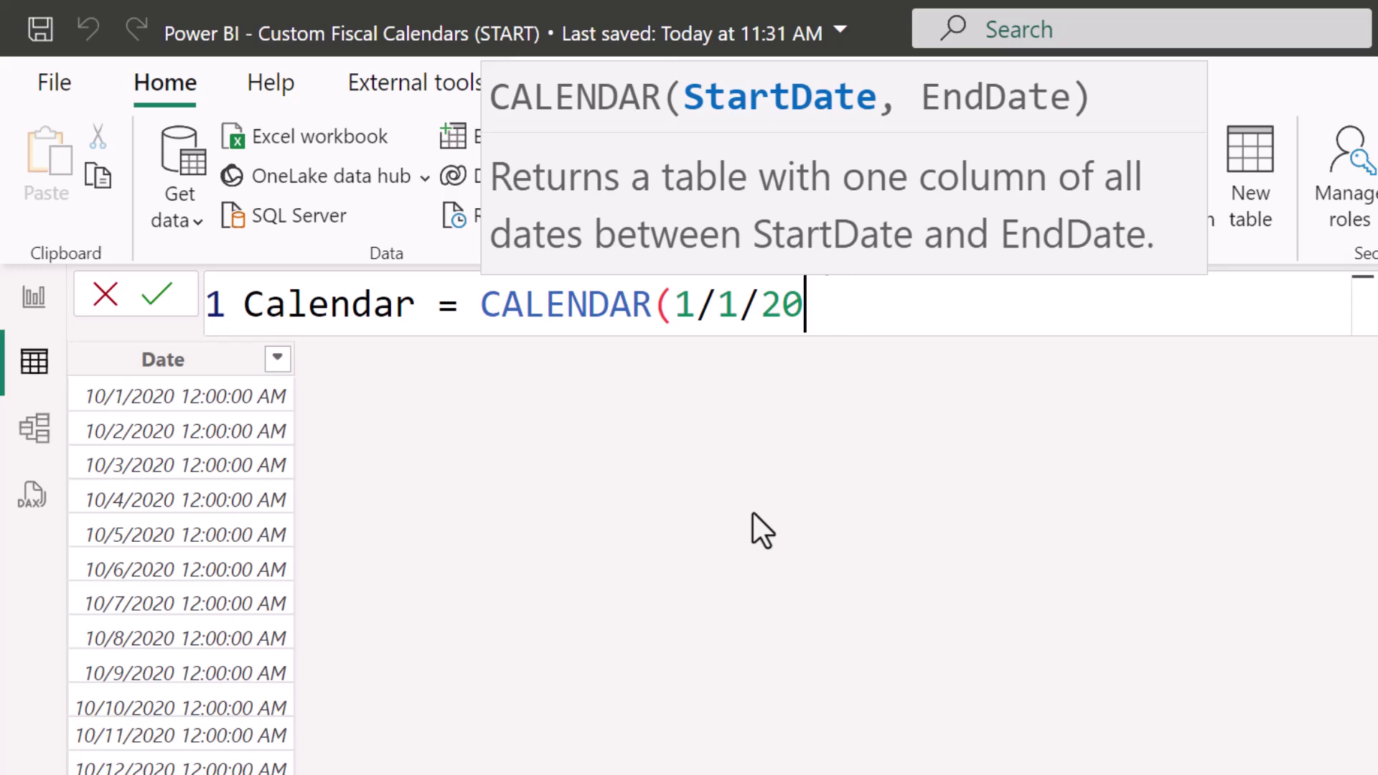
- Complete the CALENDAR function with start date DATE(2021, 1, 1) and end date DATE(2023, 12, 31), and commit the formula
{"action": "type", "text": "DATE("}
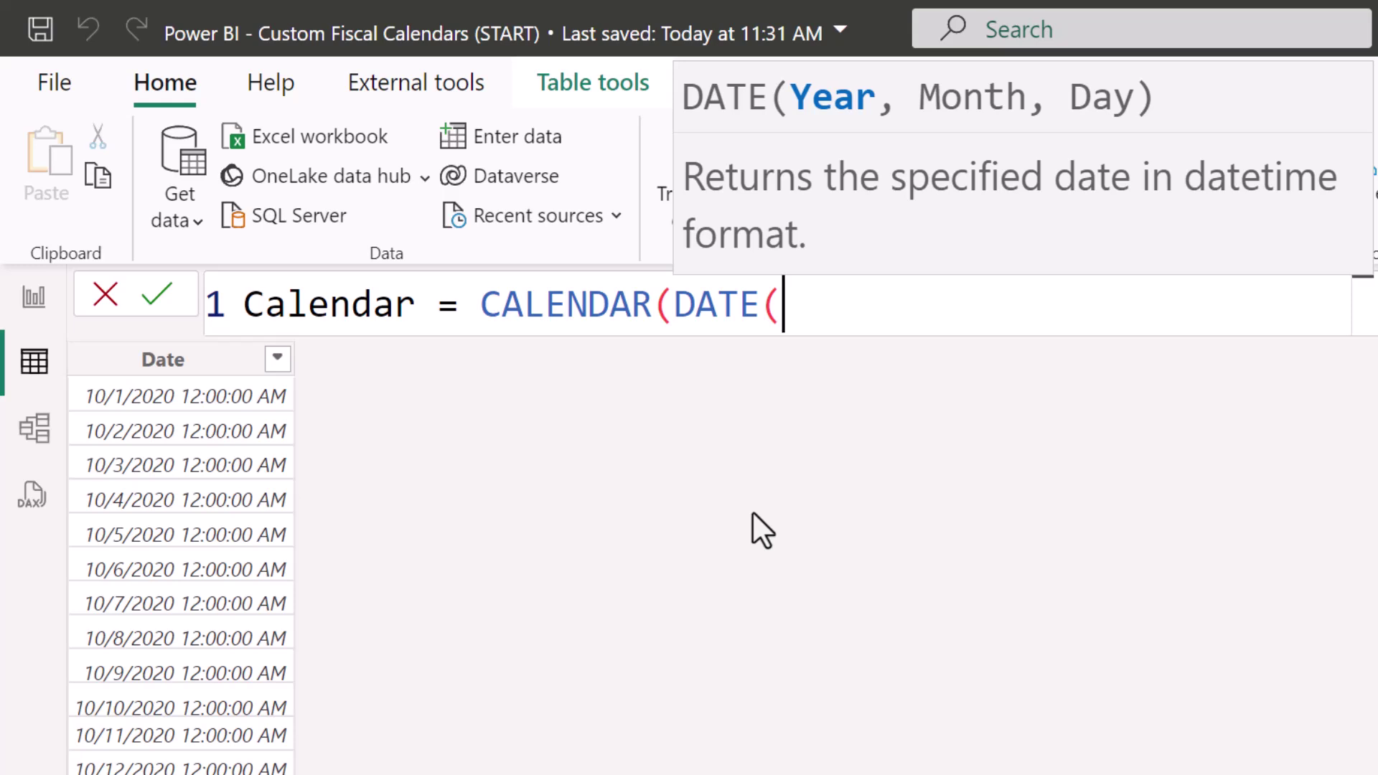
{"action": "type", "text": "2021, 1, "}
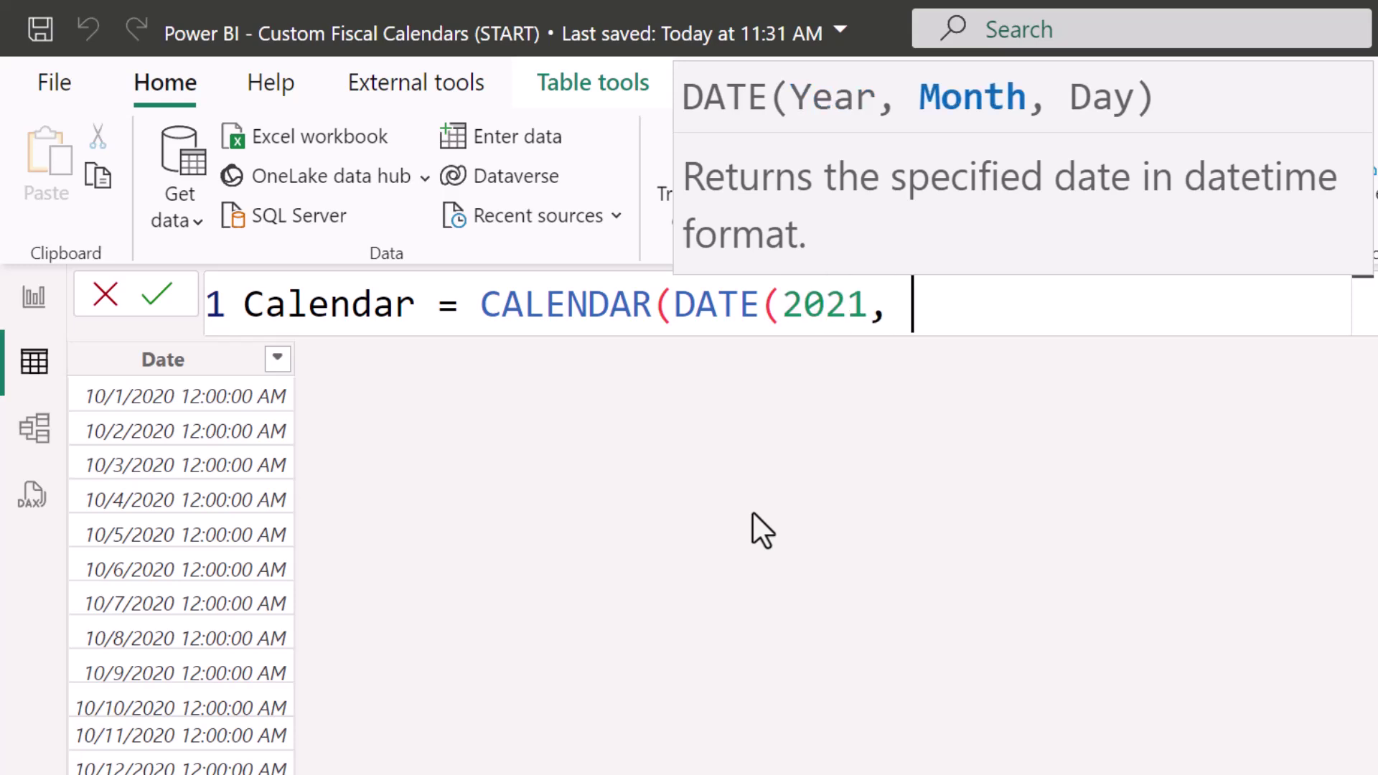
{"action": "type", "text": "1, 1), "}
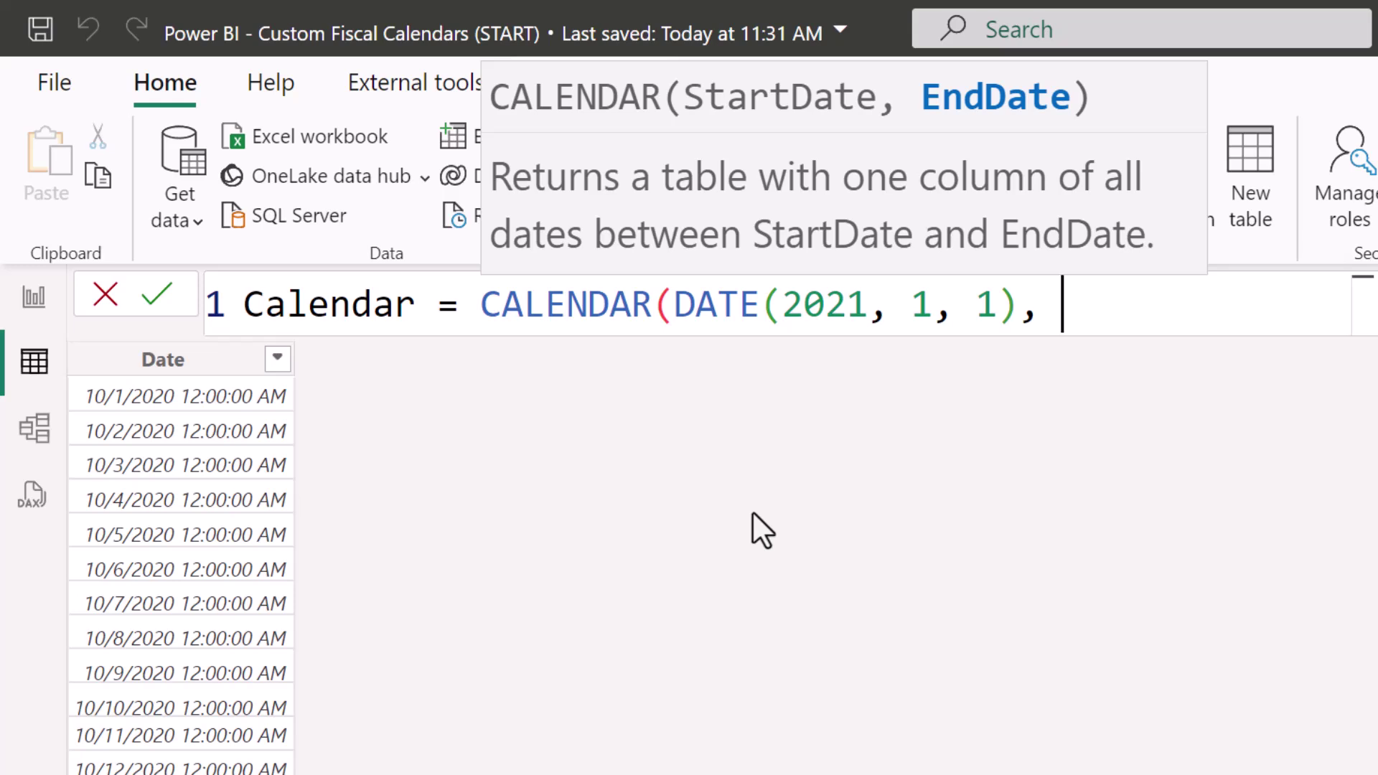
{"action": "type", "text": "DATE("}
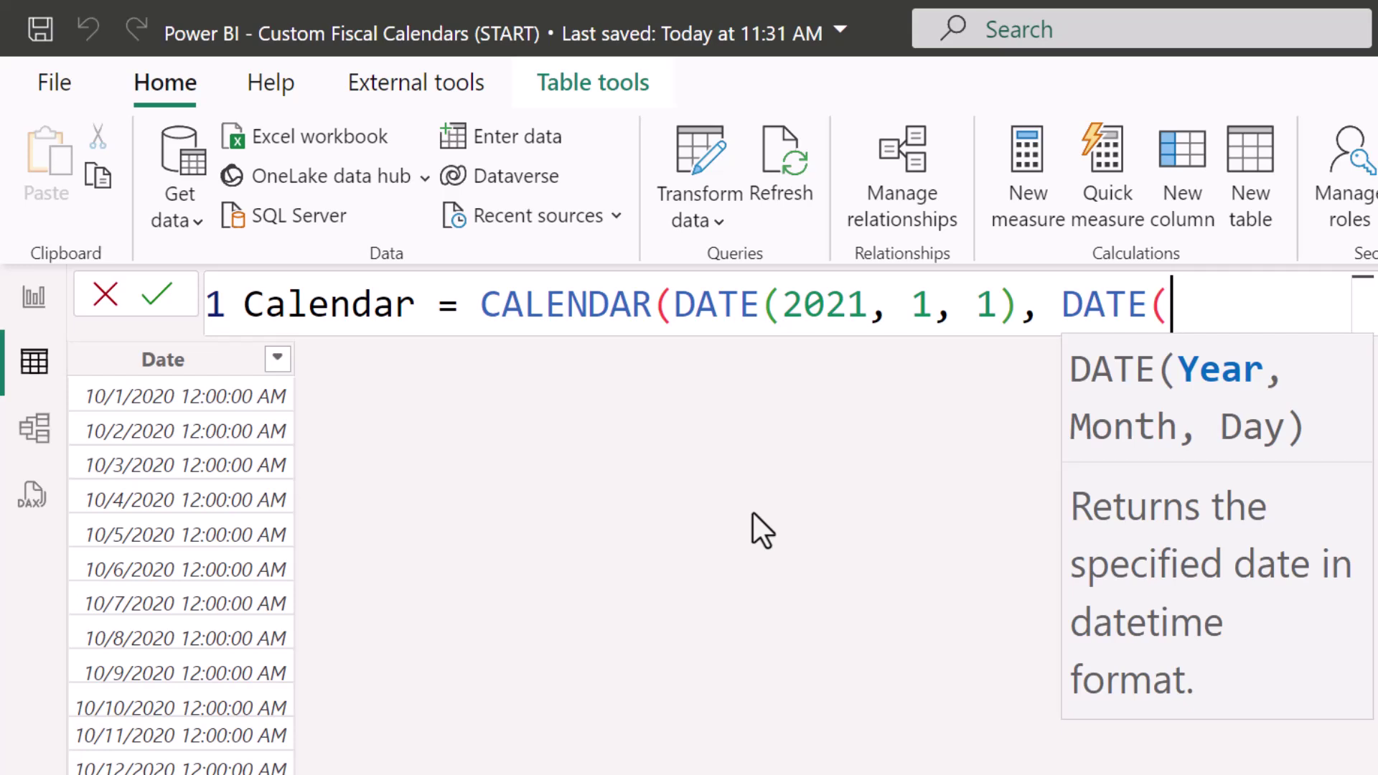
{"action": "type", "text": "2023, 1"}
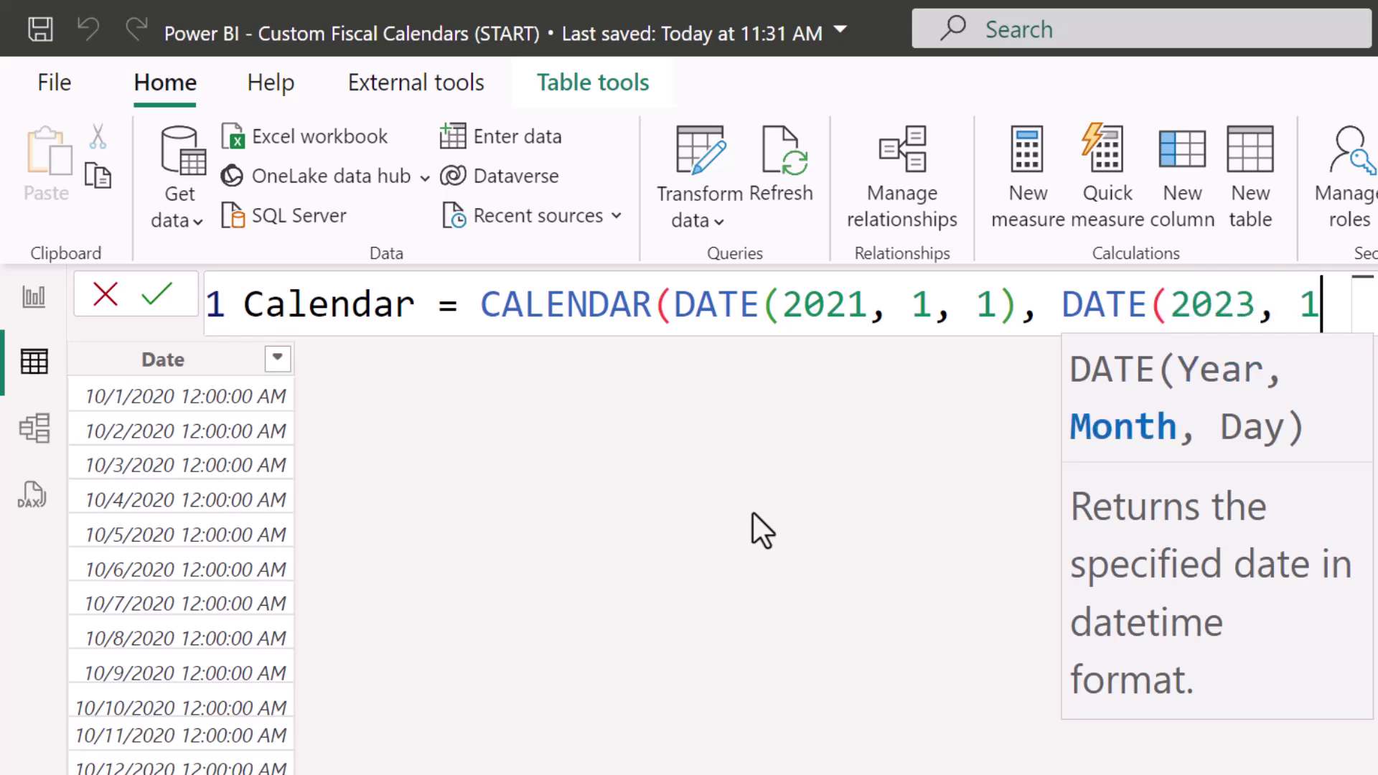
{"action": "type", "text": "2, 31)"}
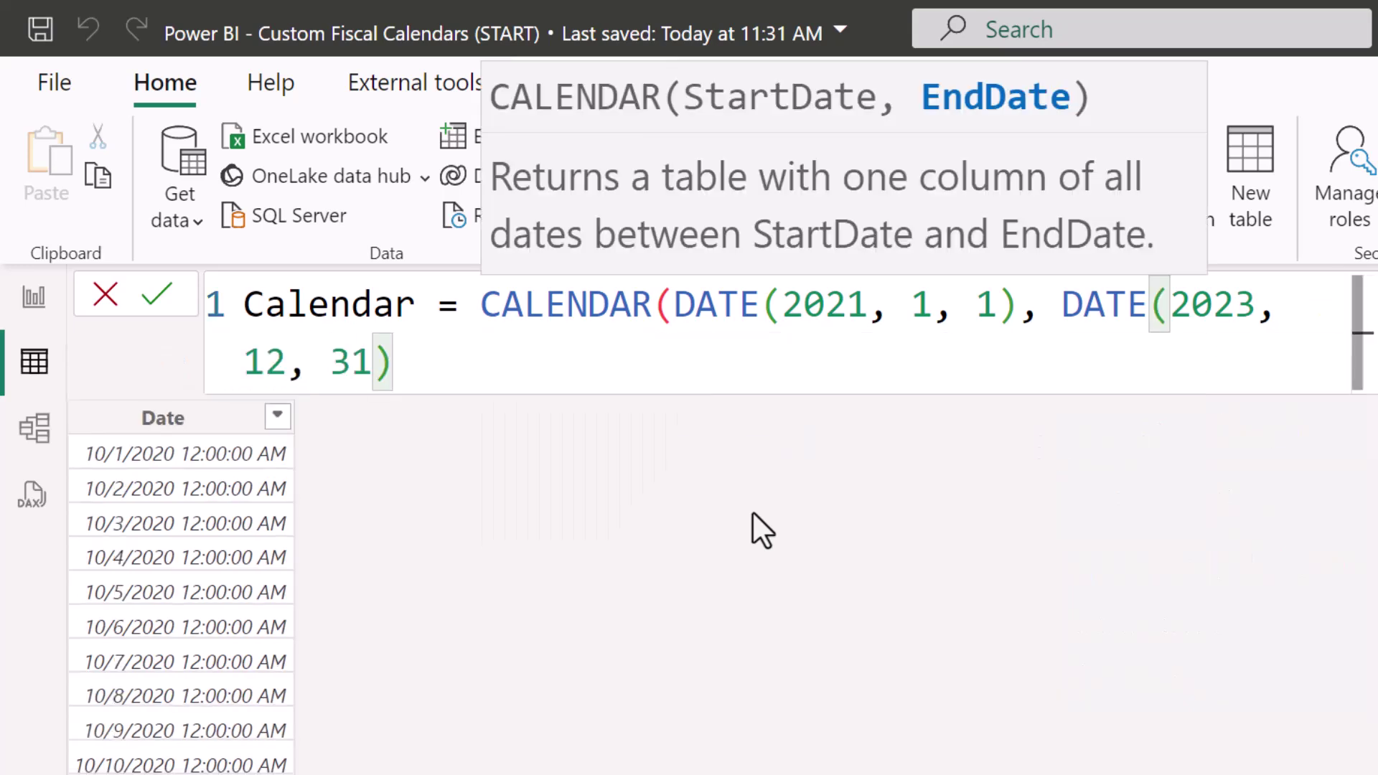
{"action": "type", "text": ")"}
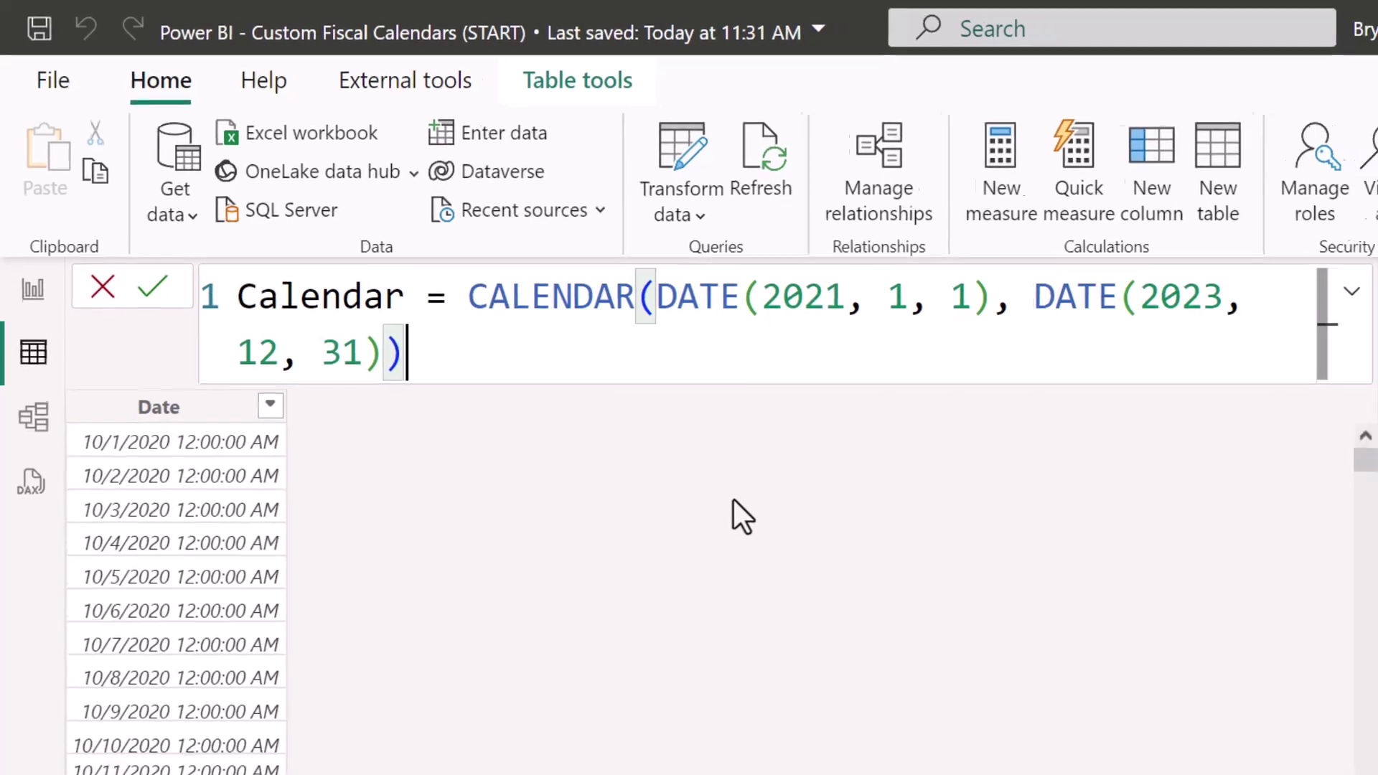
{"action": "key", "text": "Return"}
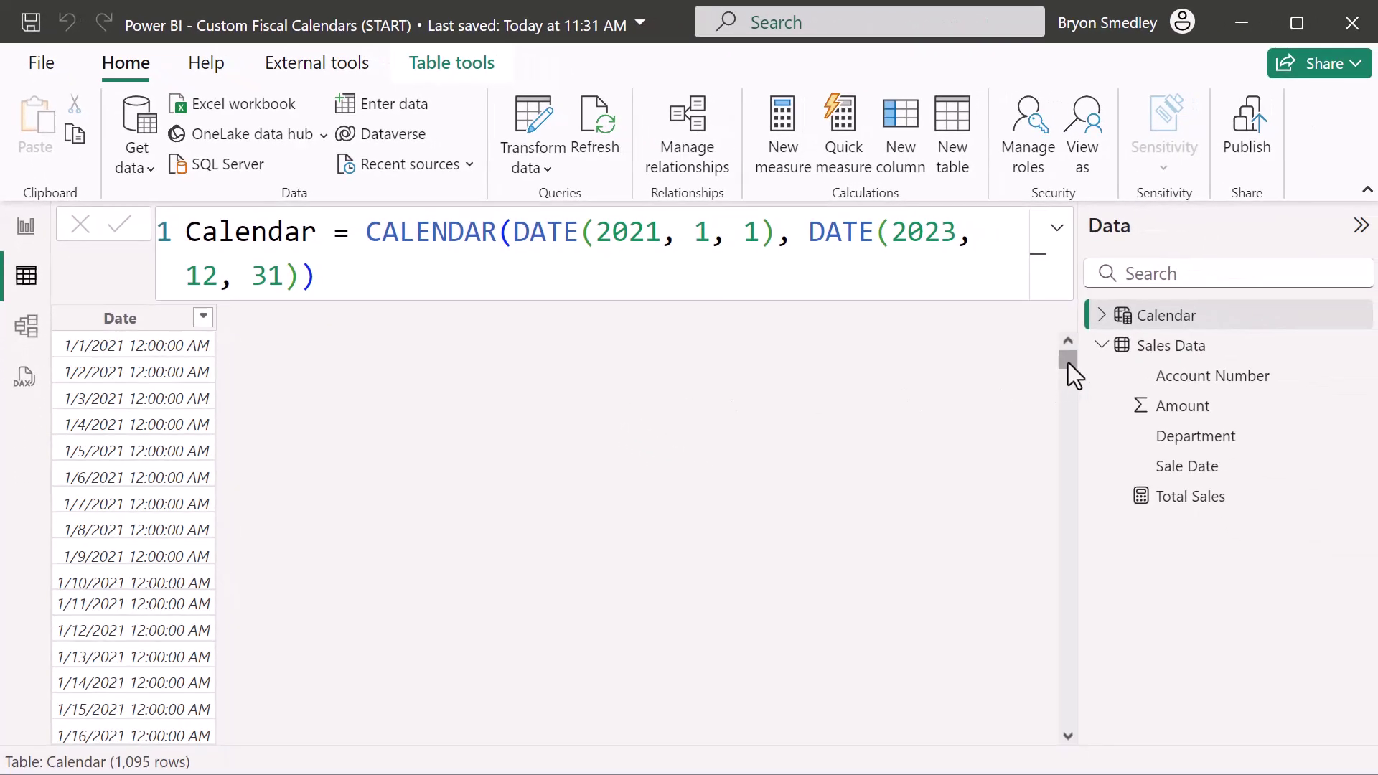
- Clear both DATE arguments from the CALENDAR function, keeping its parentheses and comma
{"action": "left_click_drag", "start_coordinate": [1068, 363], "coordinate": [1082, 307]}
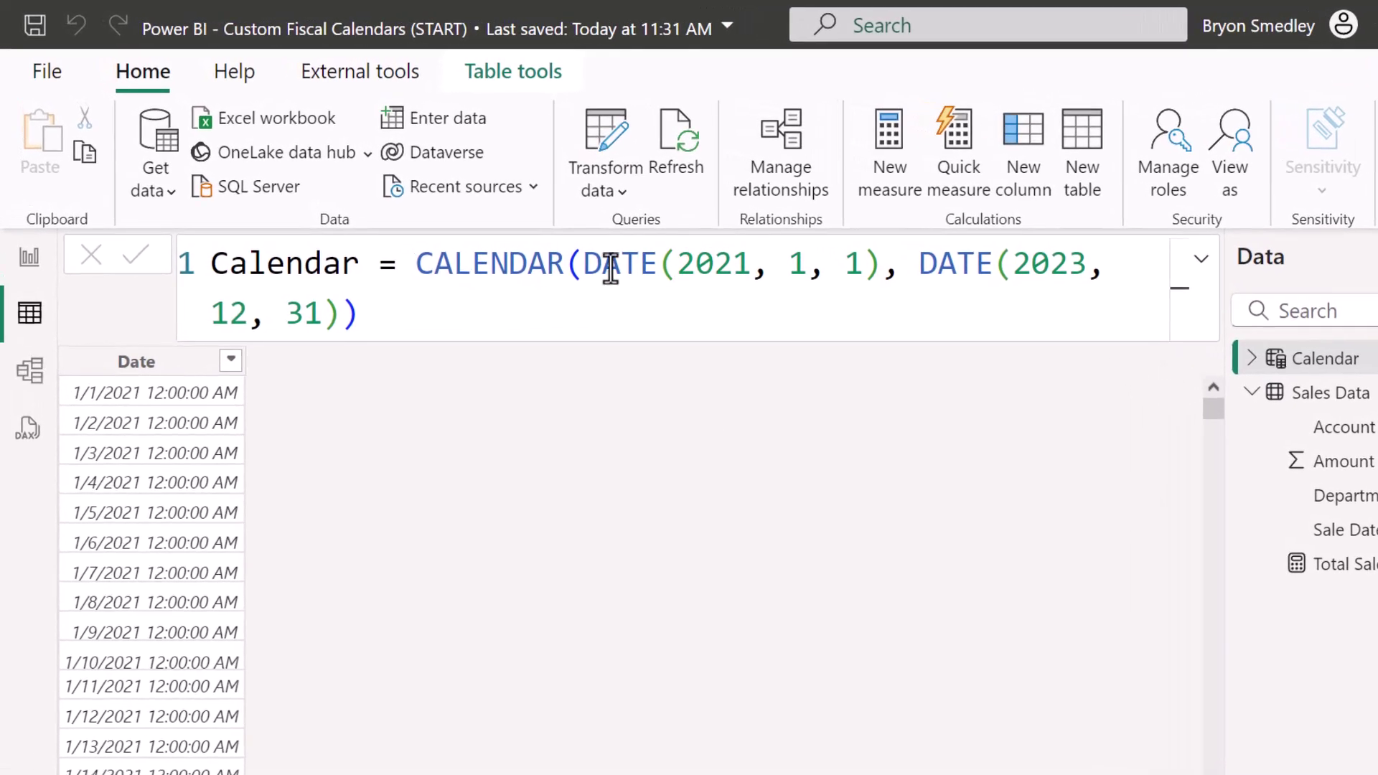
{"action": "left_click_drag", "start_coordinate": [583, 269], "coordinate": [872, 279]}
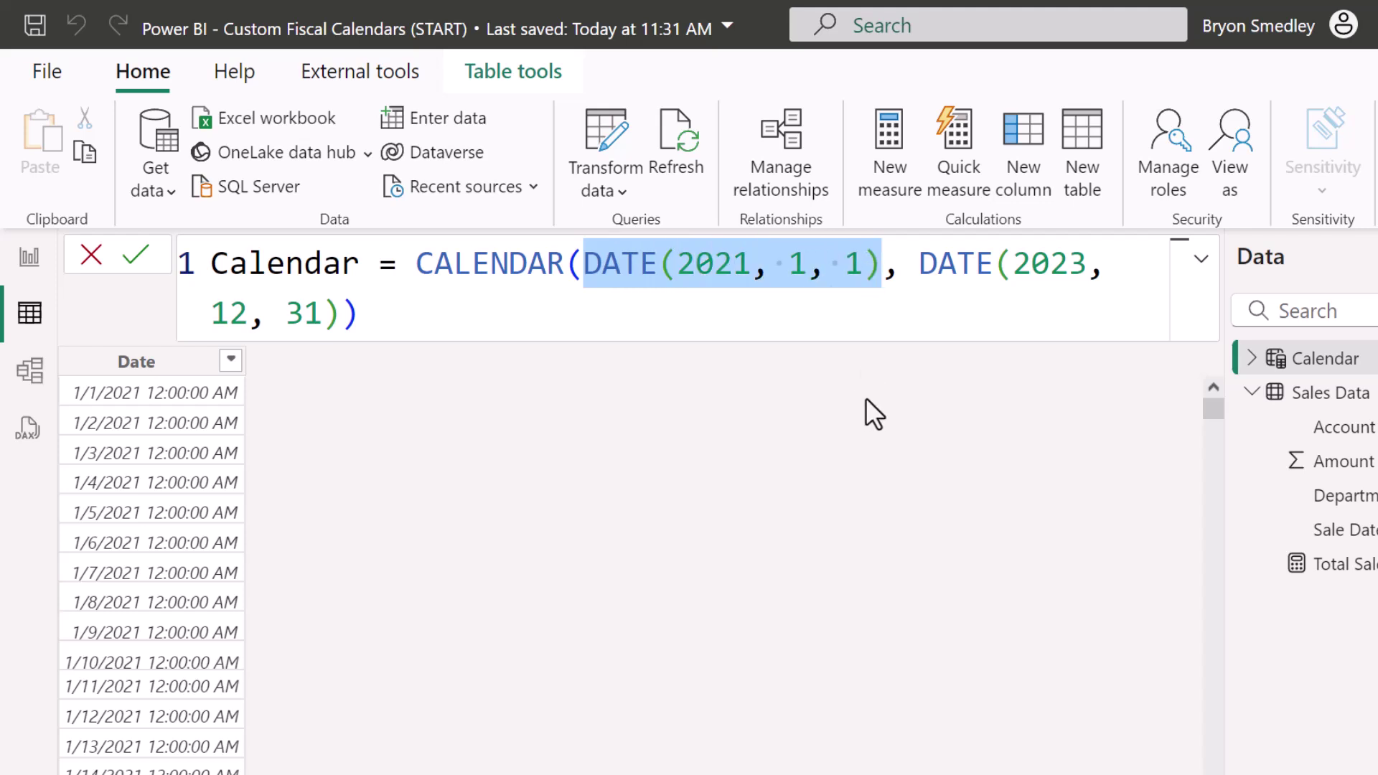
{"action": "key", "text": "BackSpace"}
{"action": "left_click_drag", "start_coordinate": [640, 266], "coordinate": [954, 264]}
{"action": "type", "text": "D"}
{"action": "key", "text": "BackSpace"}
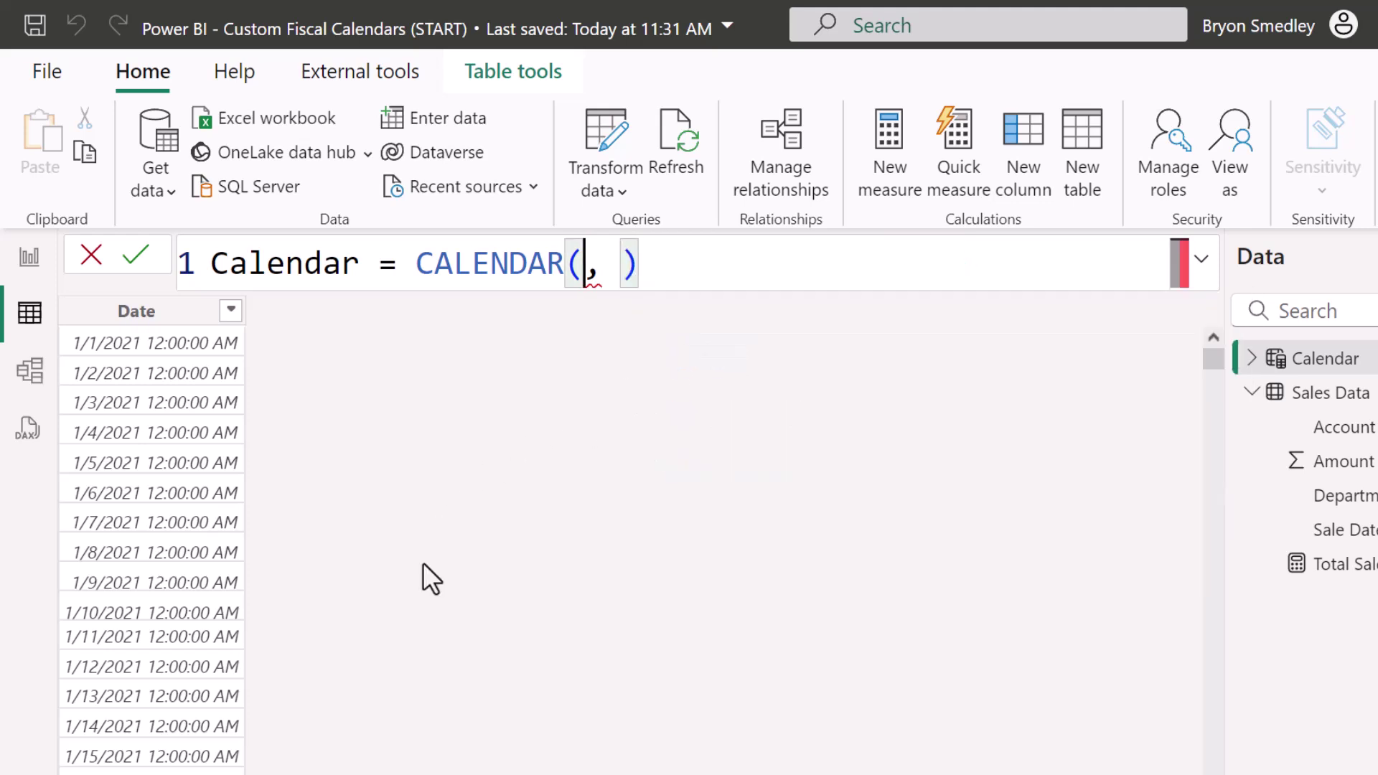
- Enter FIRSTDATE('Sales Data'[Sale Date]) as the start date argument of the CALENDAR function
{"action": "type", "text": "FIRSTDATE("}
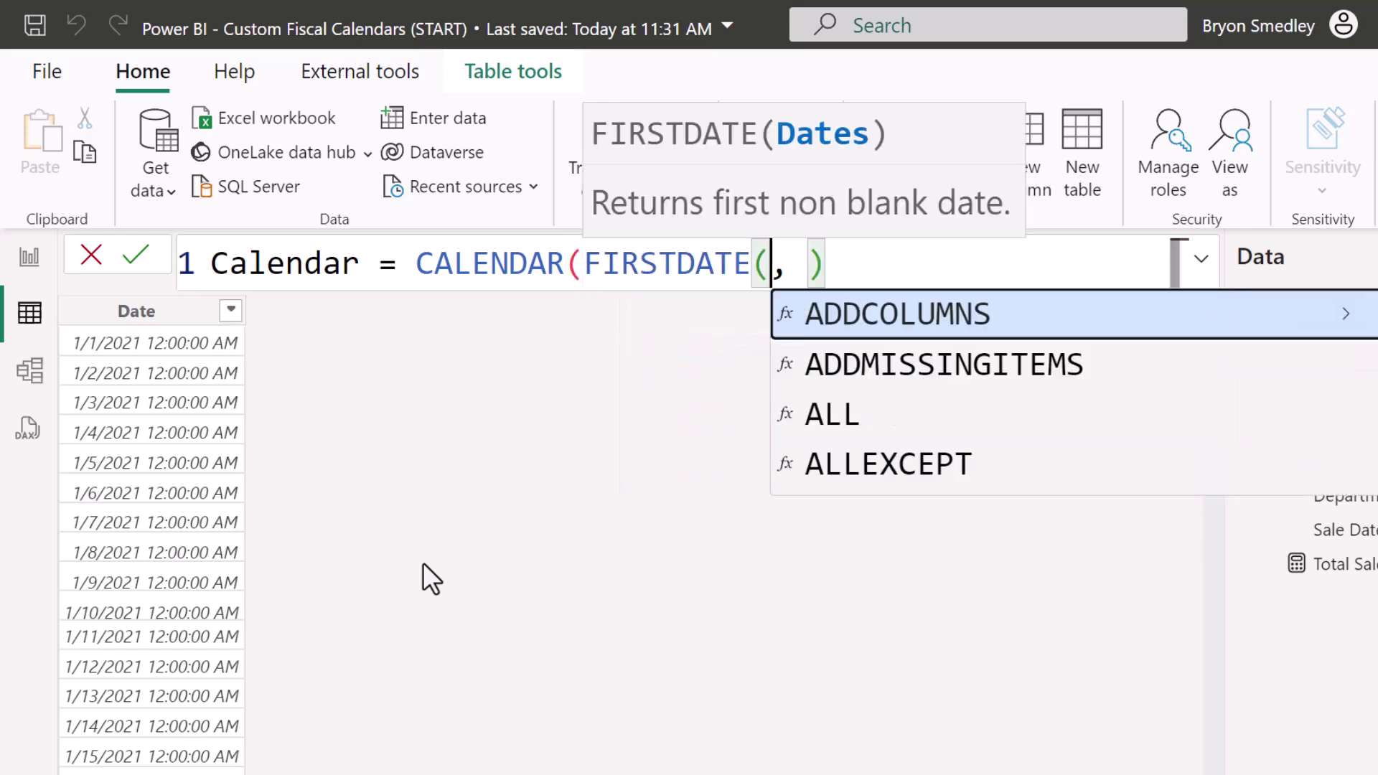
{"action": "type", "text": "'"}
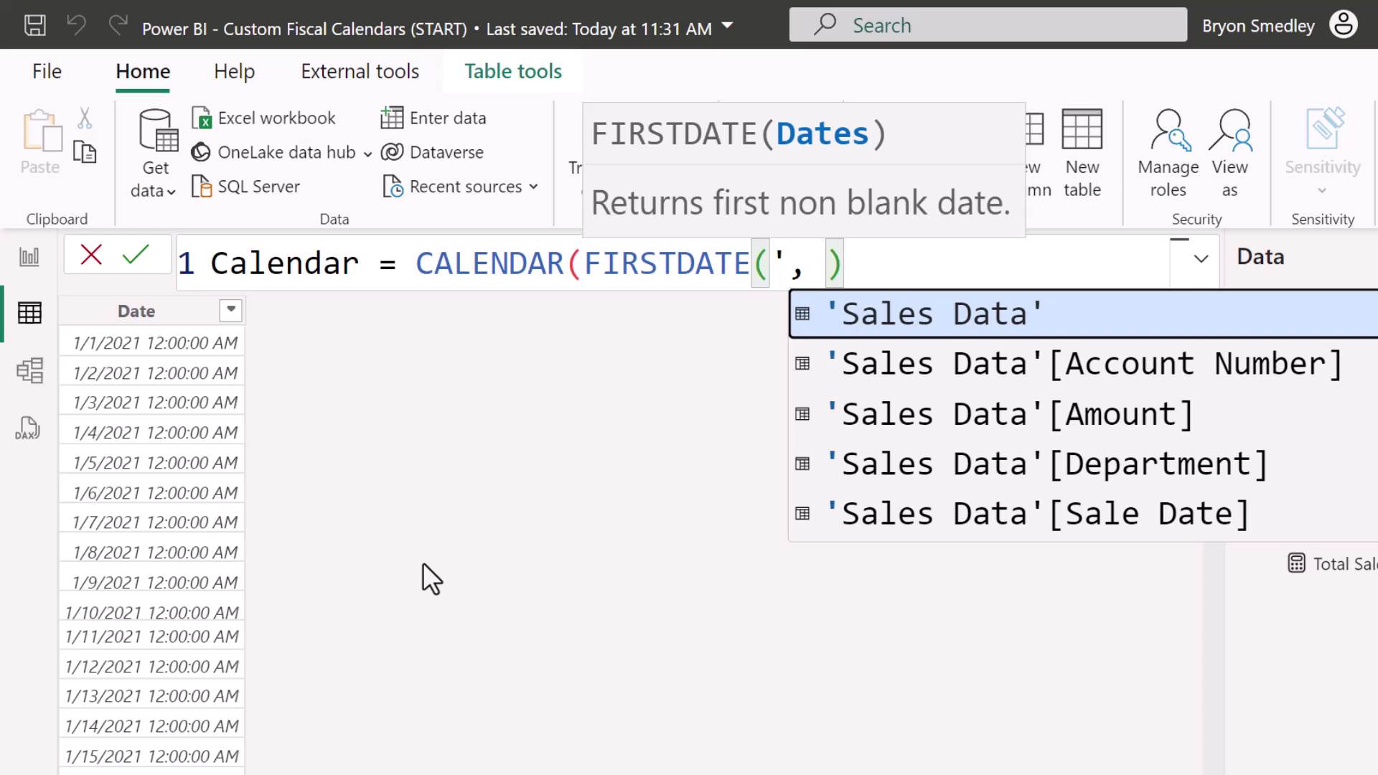
{"action": "key", "text": "Down"}
{"action": "key", "text": "Down"}
{"action": "key", "text": "Down"}
{"action": "key", "text": "Down"}
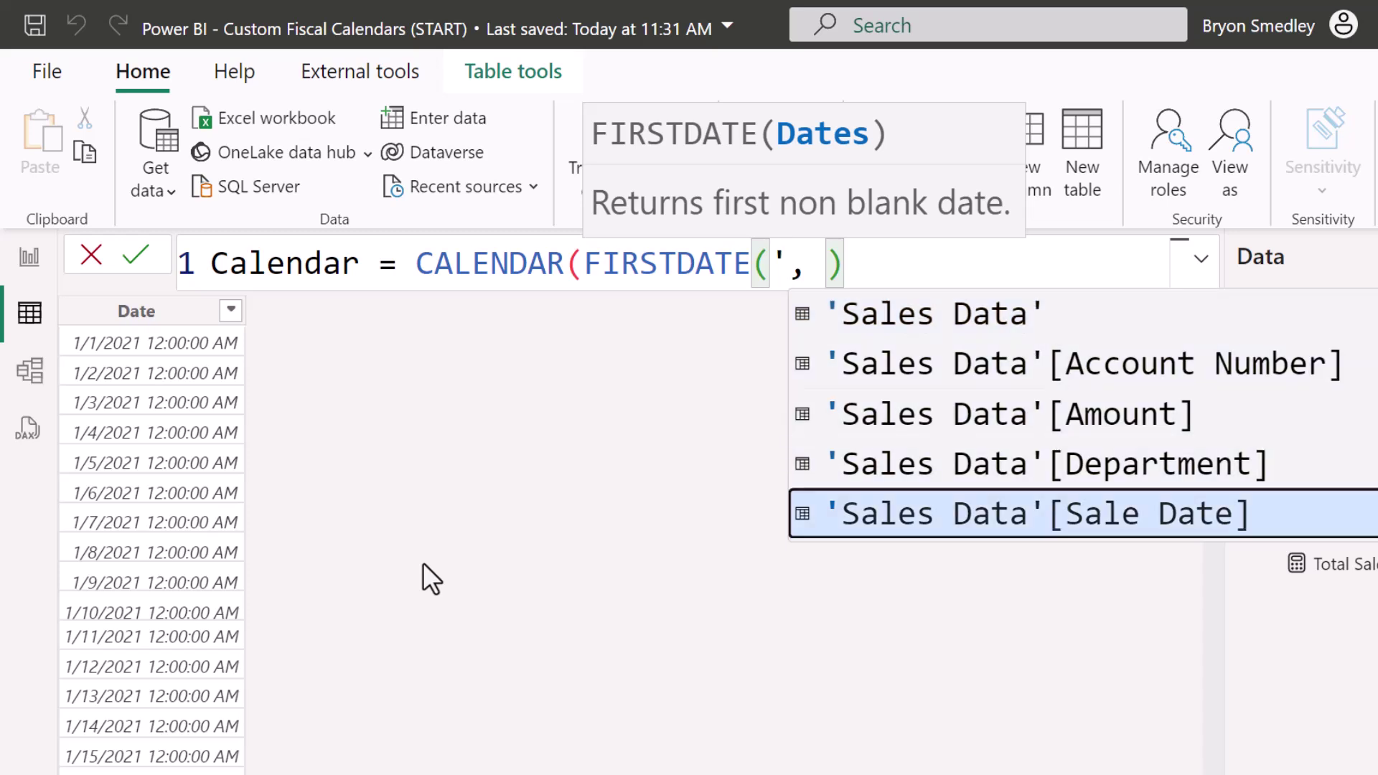
{"action": "key", "text": "Tab"}
{"action": "type", "text": ")"}
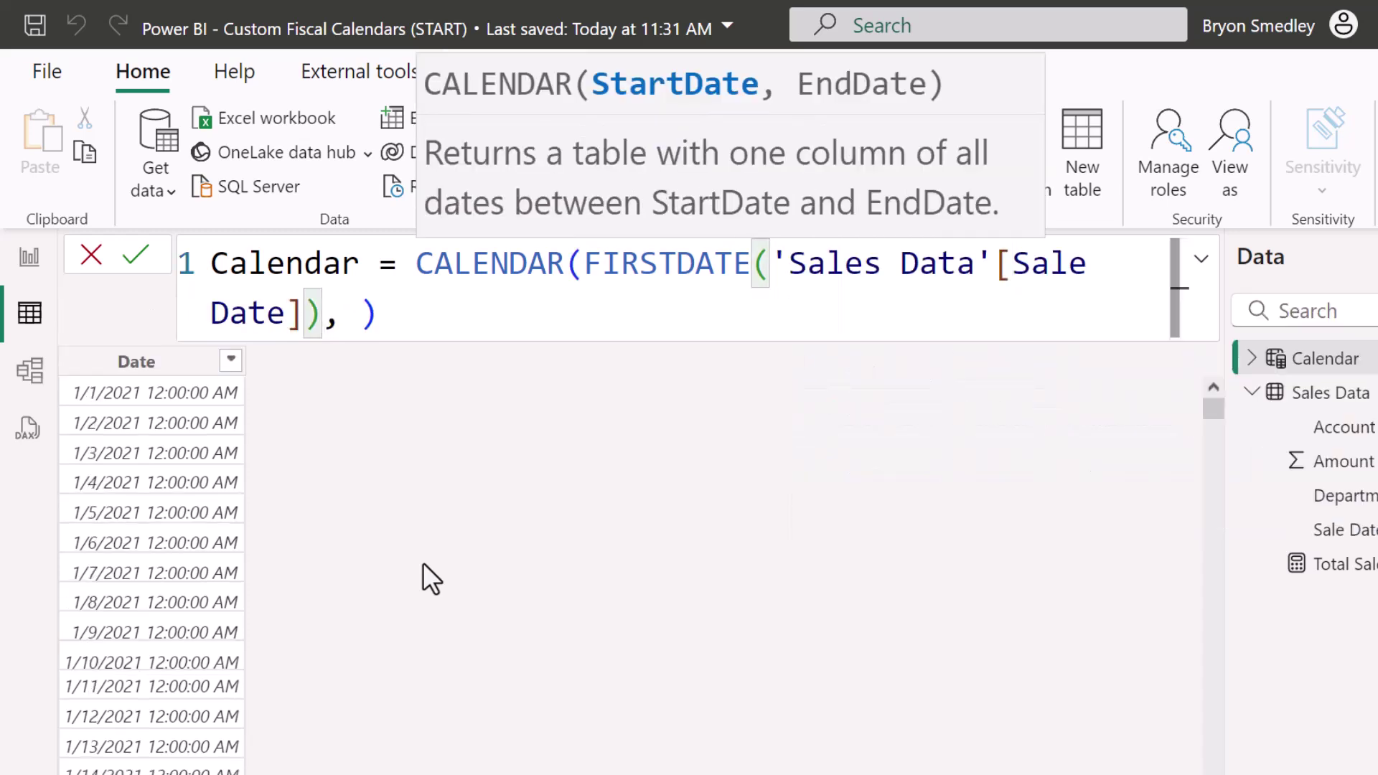
{"action": "key", "text": "Right"}
{"action": "key", "text": "Right"}
{"action": "type", "text": ", "}
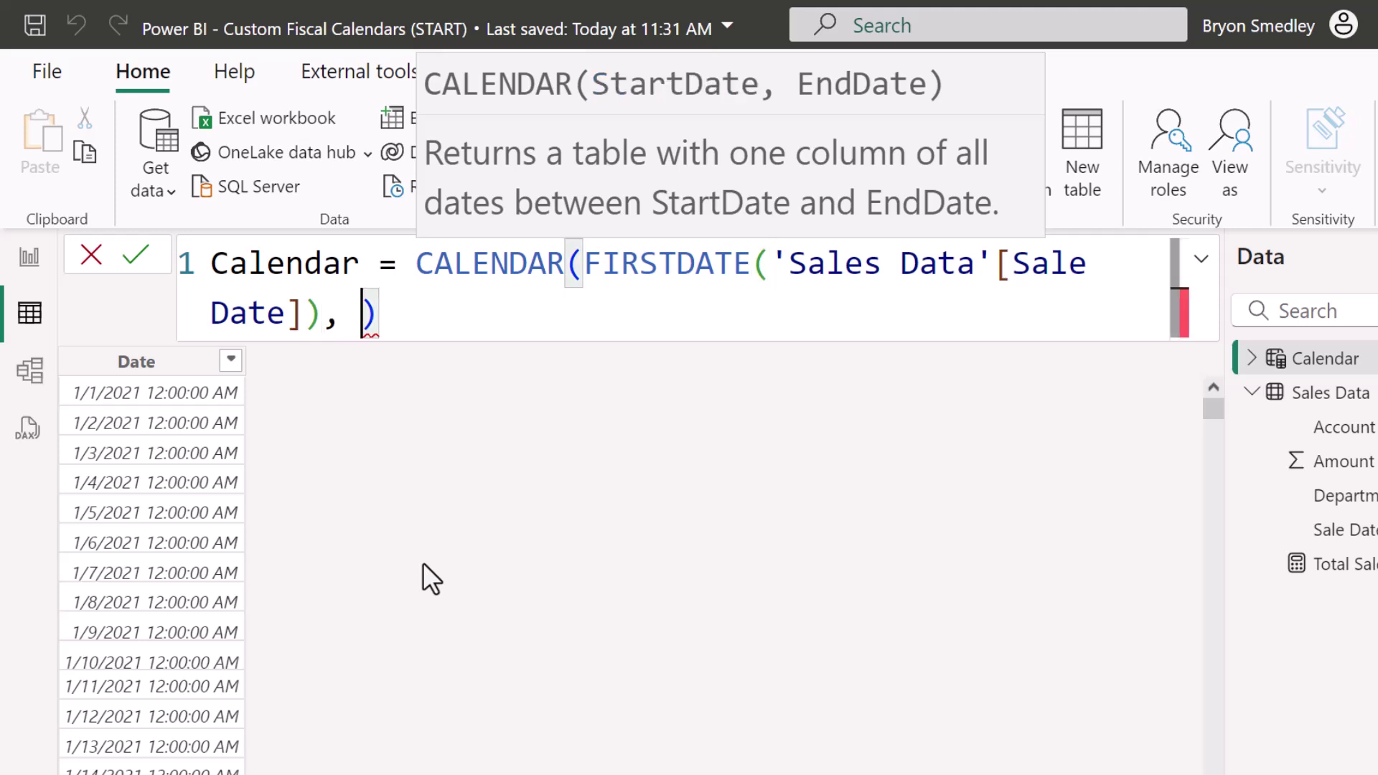
- Enter LASTDATE('Sales Data'[Sale Date]) as the end date argument of the CALENDAR function and commit the formula
{"action": "type", "text": "LAST"}
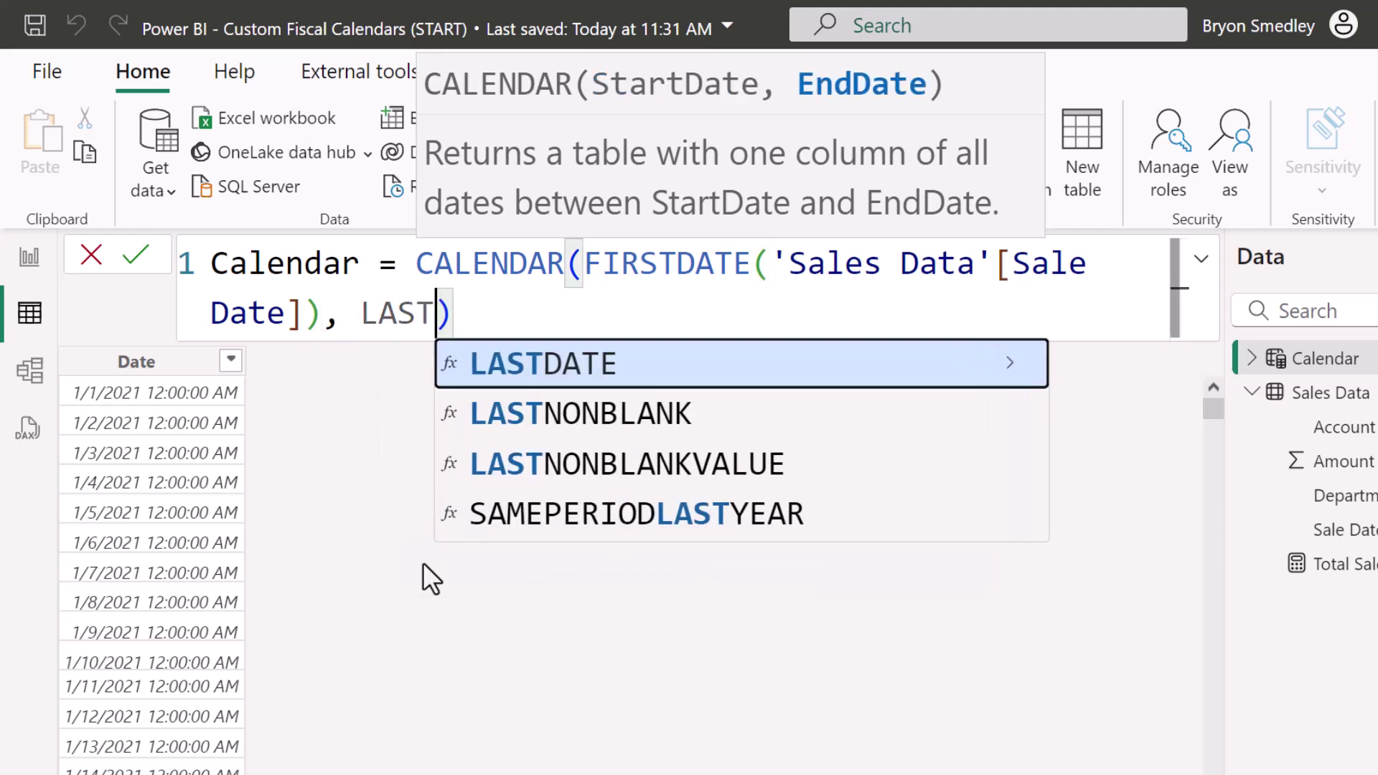
{"action": "key", "text": "Tab"}
{"action": "type", "text": "'Sa"}
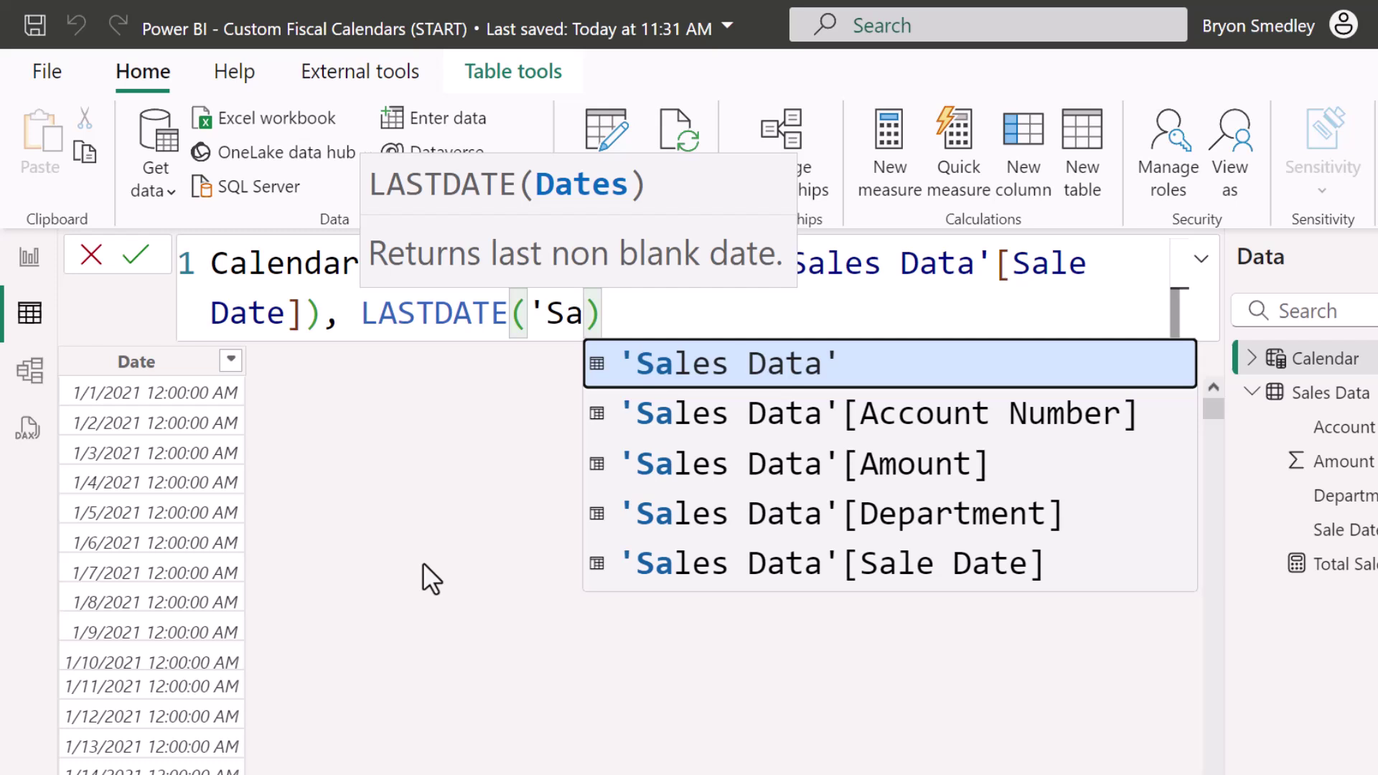
{"action": "key", "text": "Down"}
{"action": "key", "text": "Down"}
{"action": "key", "text": "Down"}
{"action": "key", "text": "Down"}
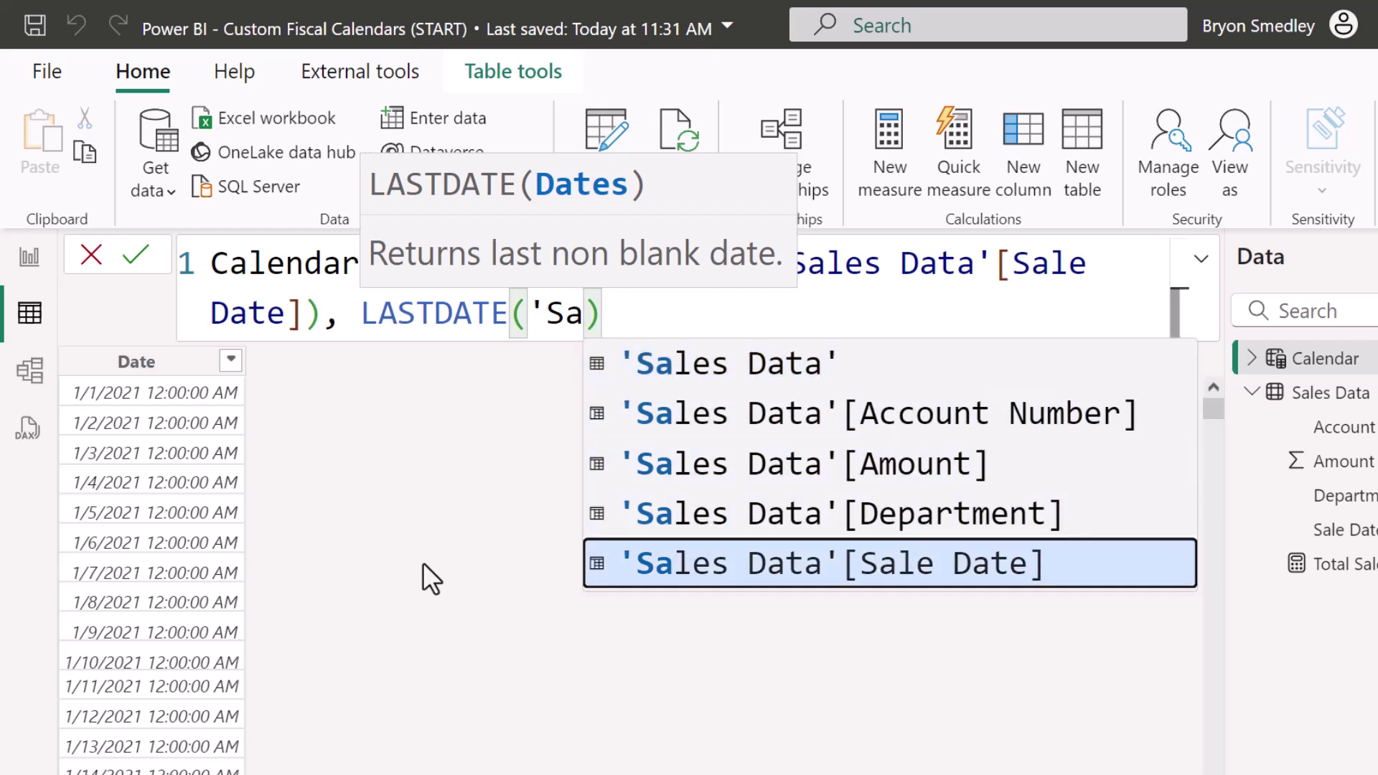
{"action": "key", "text": "Tab"}
{"action": "type", "text": "))"}
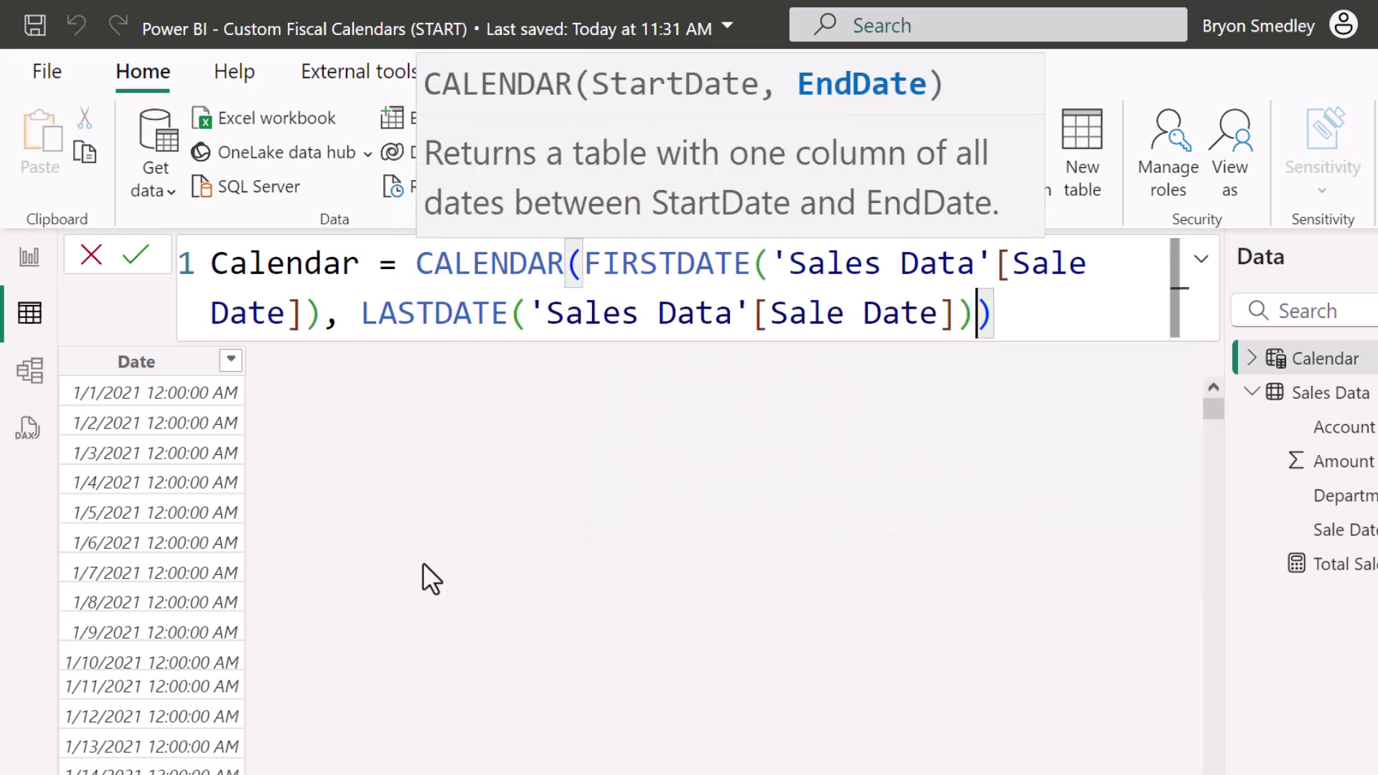
{"action": "key", "text": "Return"}
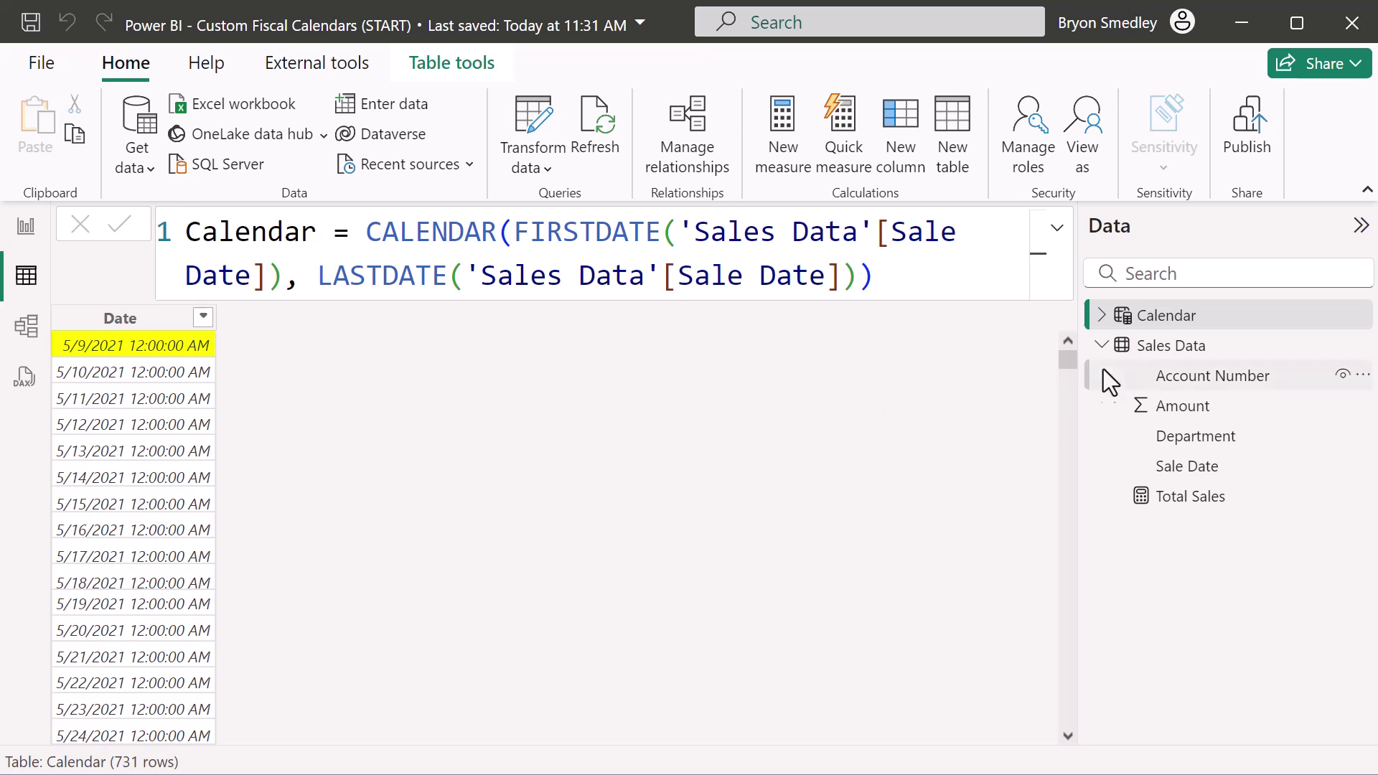
- Wrap the CALENDAR start argument FIRSTDATE('Sales Data'[Sale Date]) in a YEAR function
{"action": "left_click_drag", "start_coordinate": [1067, 359], "coordinate": [320, 631]}
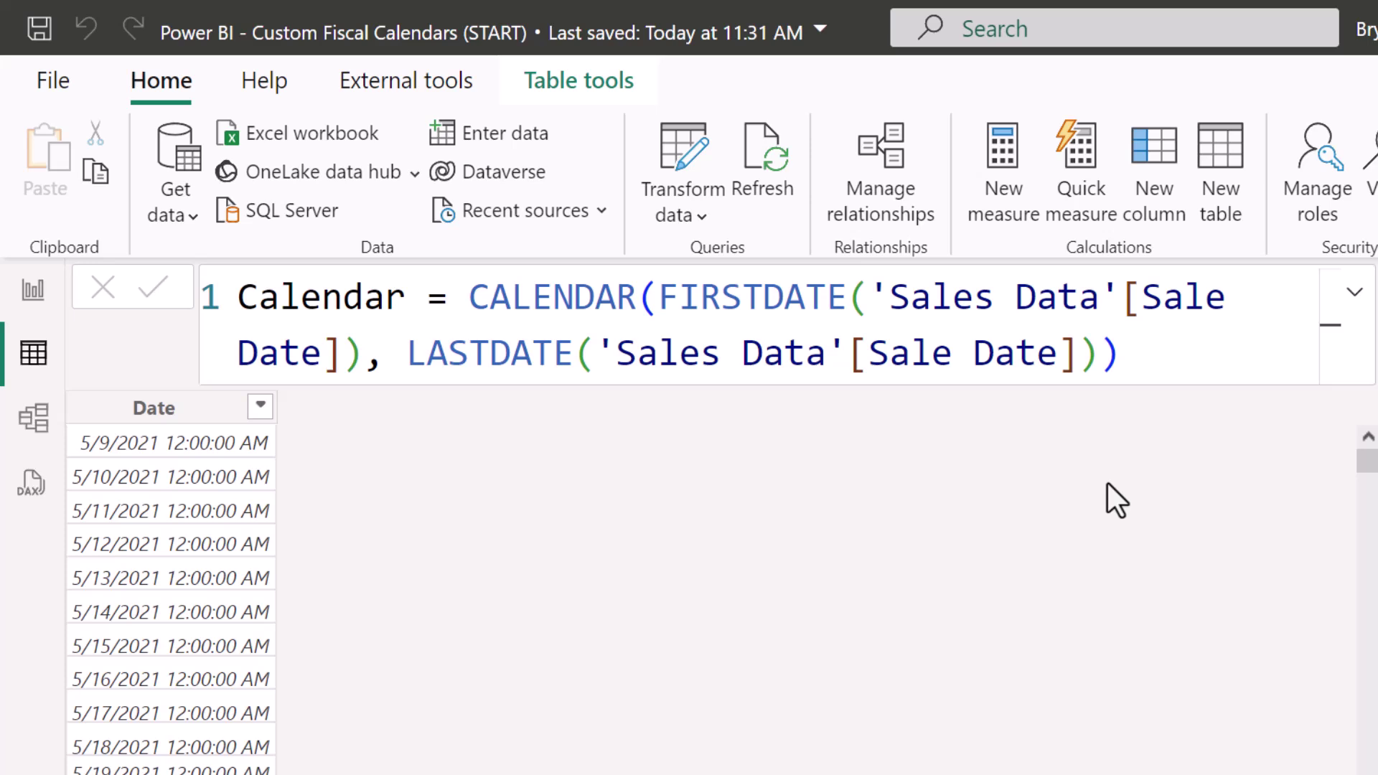
{"action": "left_click", "coordinate": [658, 297]}
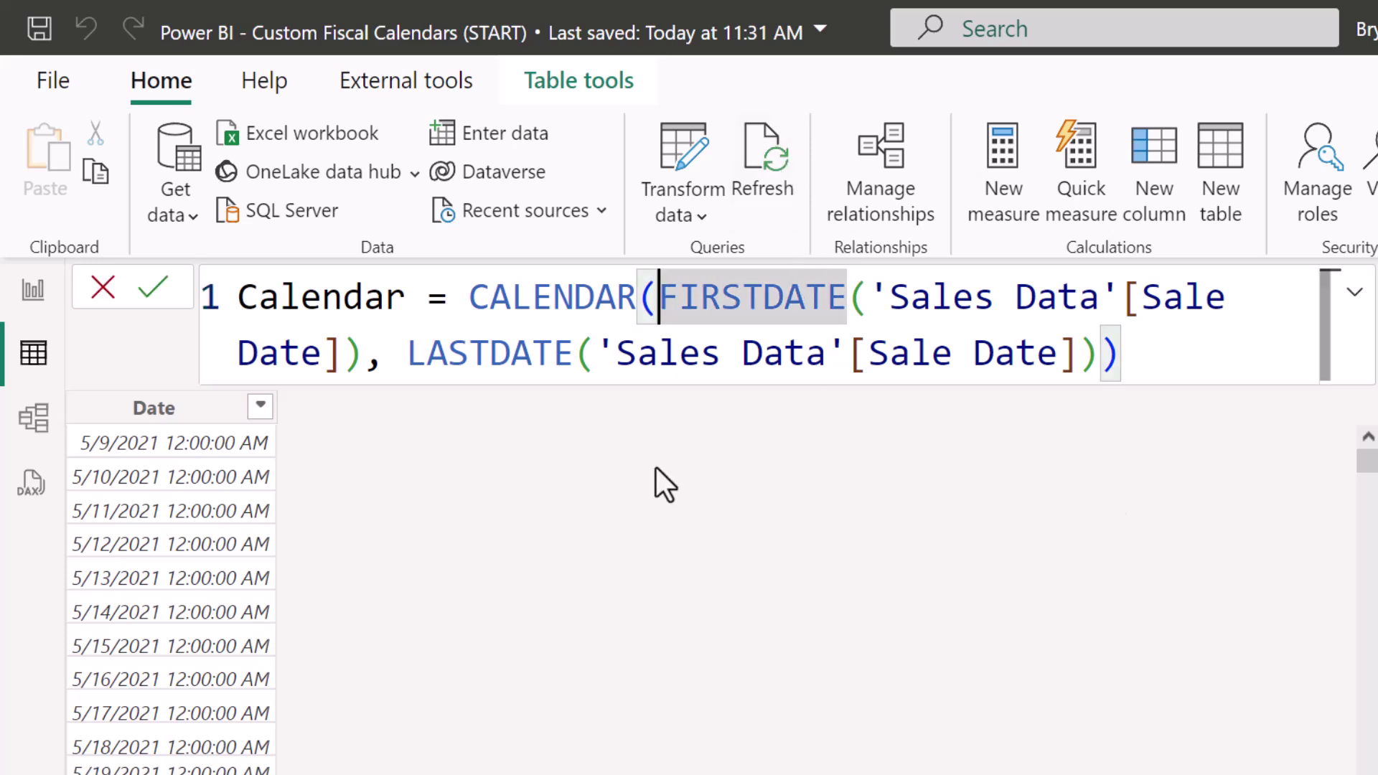
{"action": "type", "text": "YEAR"}
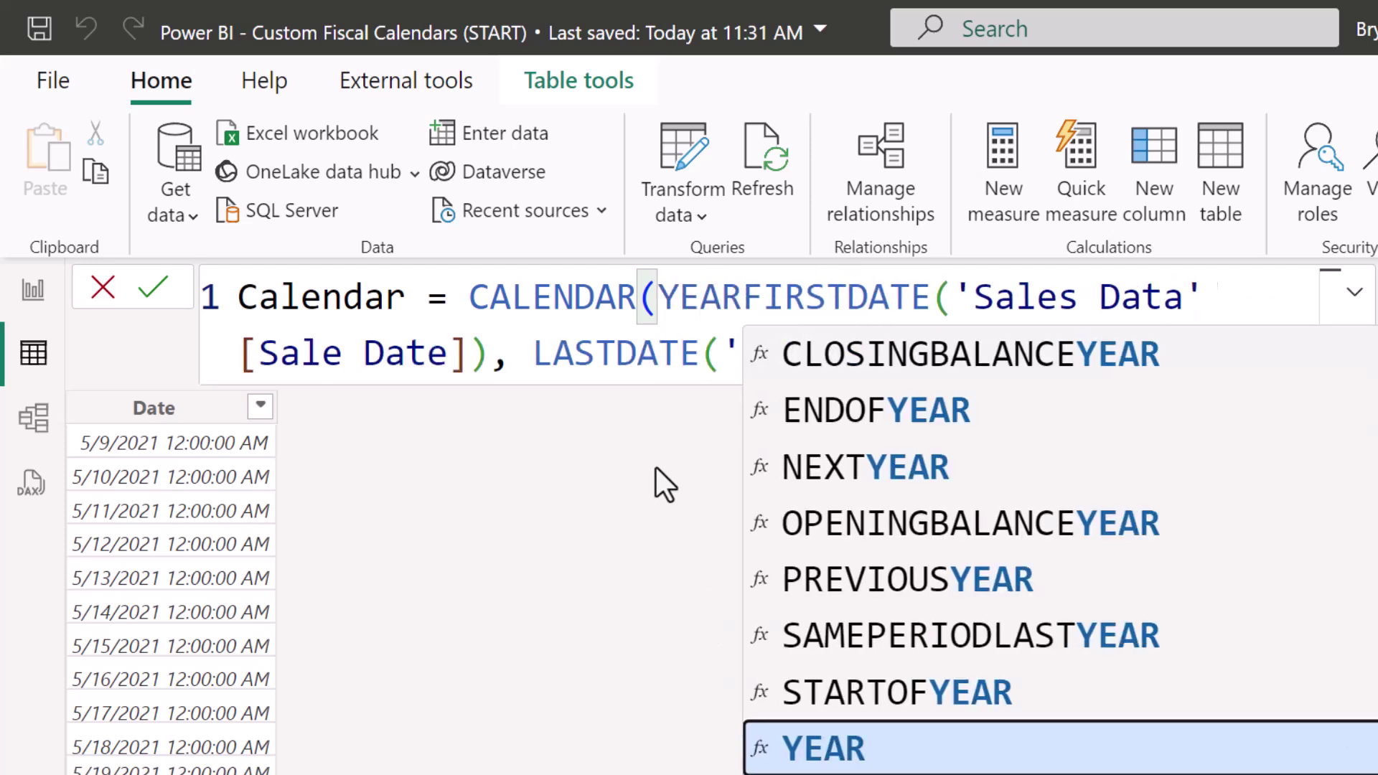
{"action": "type", "text": "("}
{"action": "left_click_drag", "start_coordinate": [659, 297], "coordinate": [506, 357]}
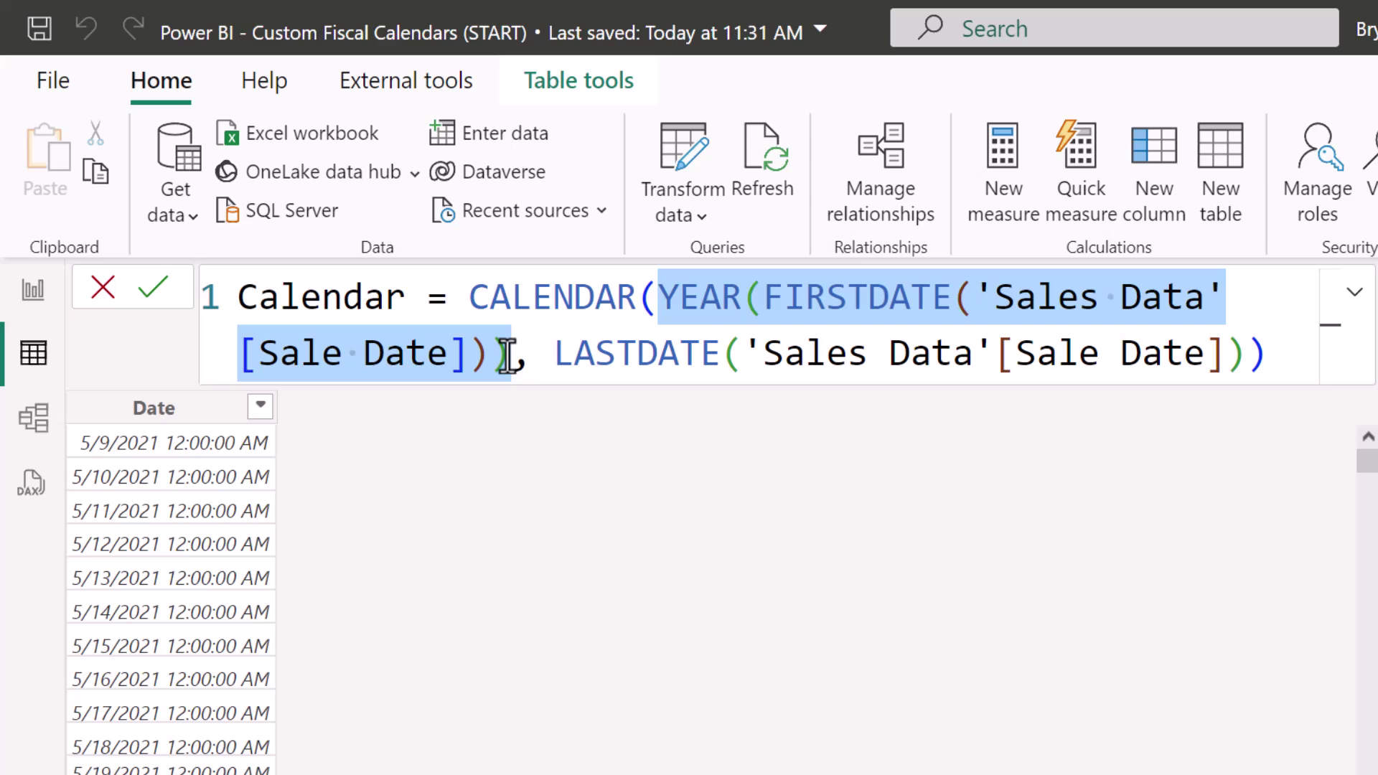
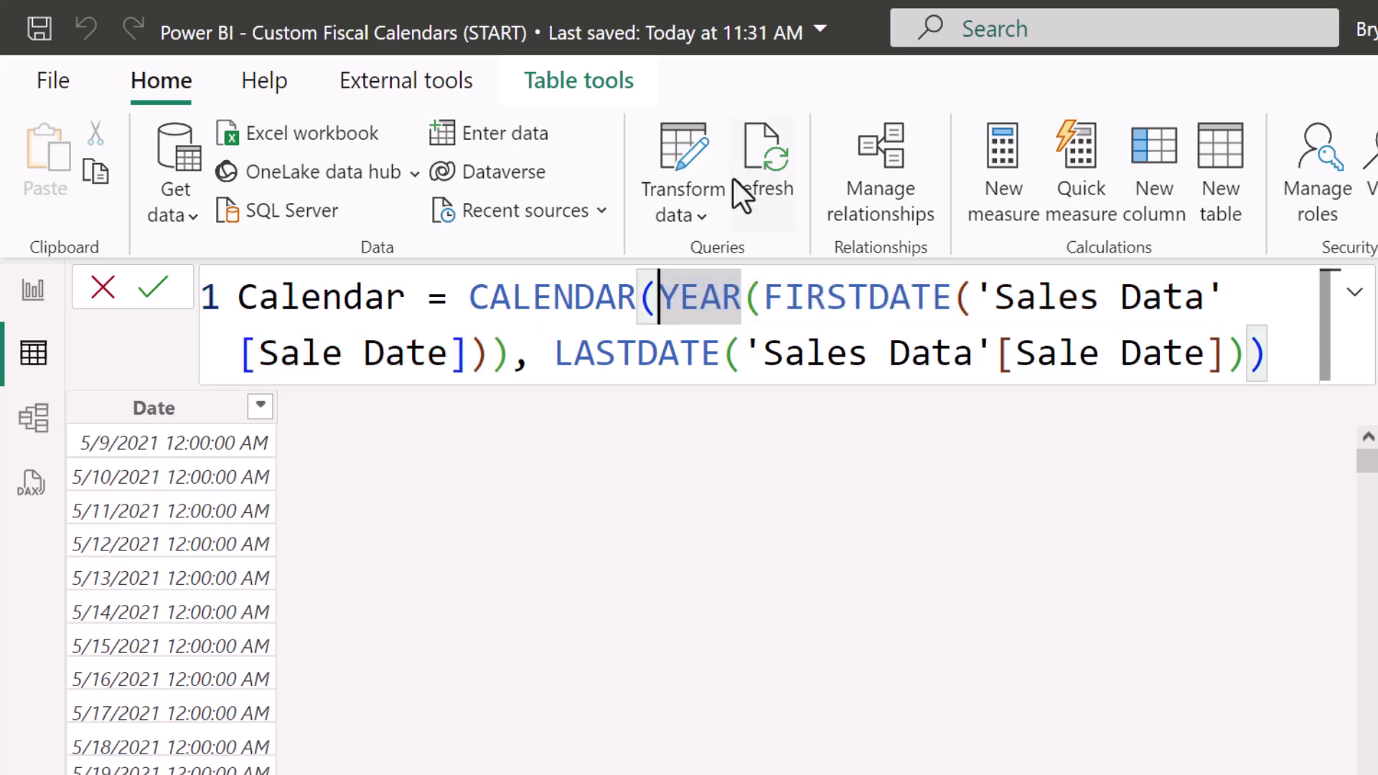
- Wrap the start argument's YEAR expression in a DATE function with month 1 and day 1
{"action": "type", "text": "DATE("}
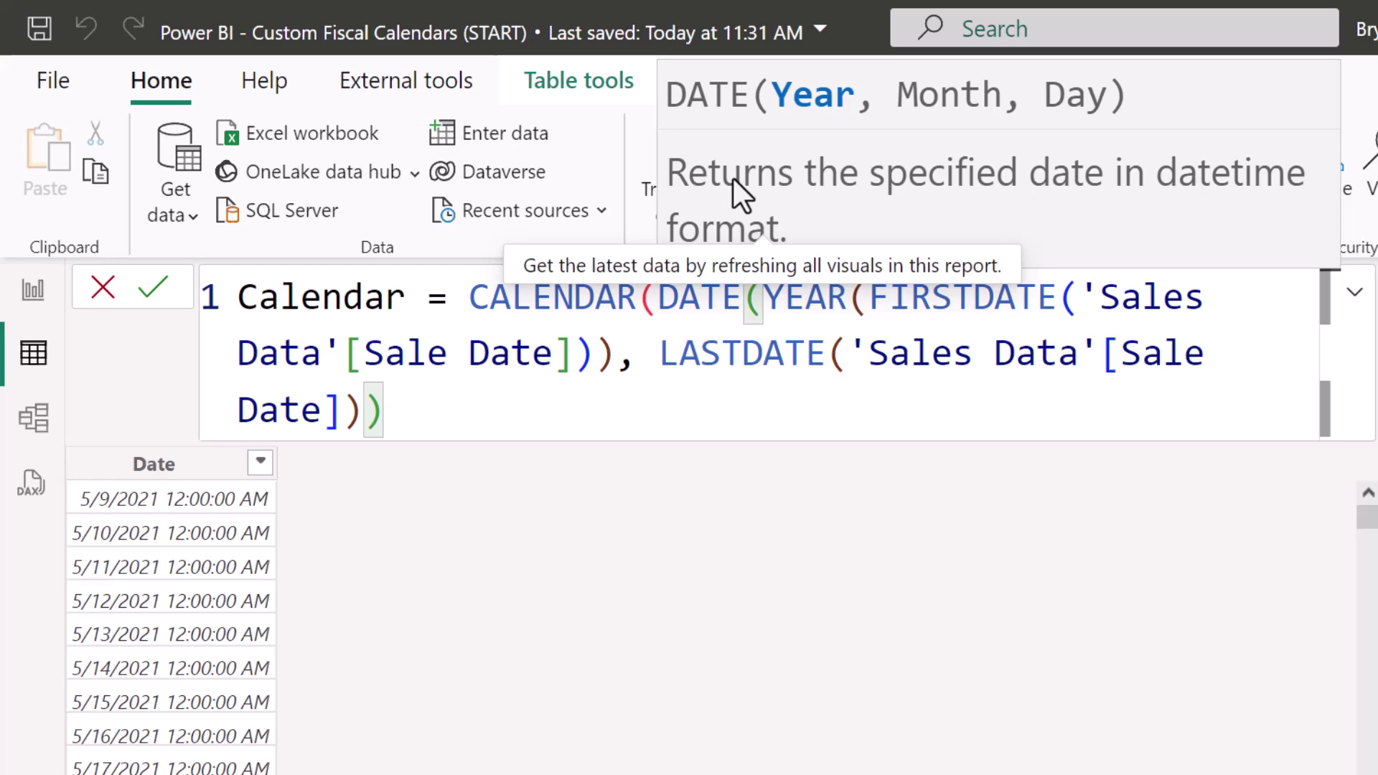
{"action": "left_click", "coordinate": [636, 353]}
{"action": "type", "text": ","}
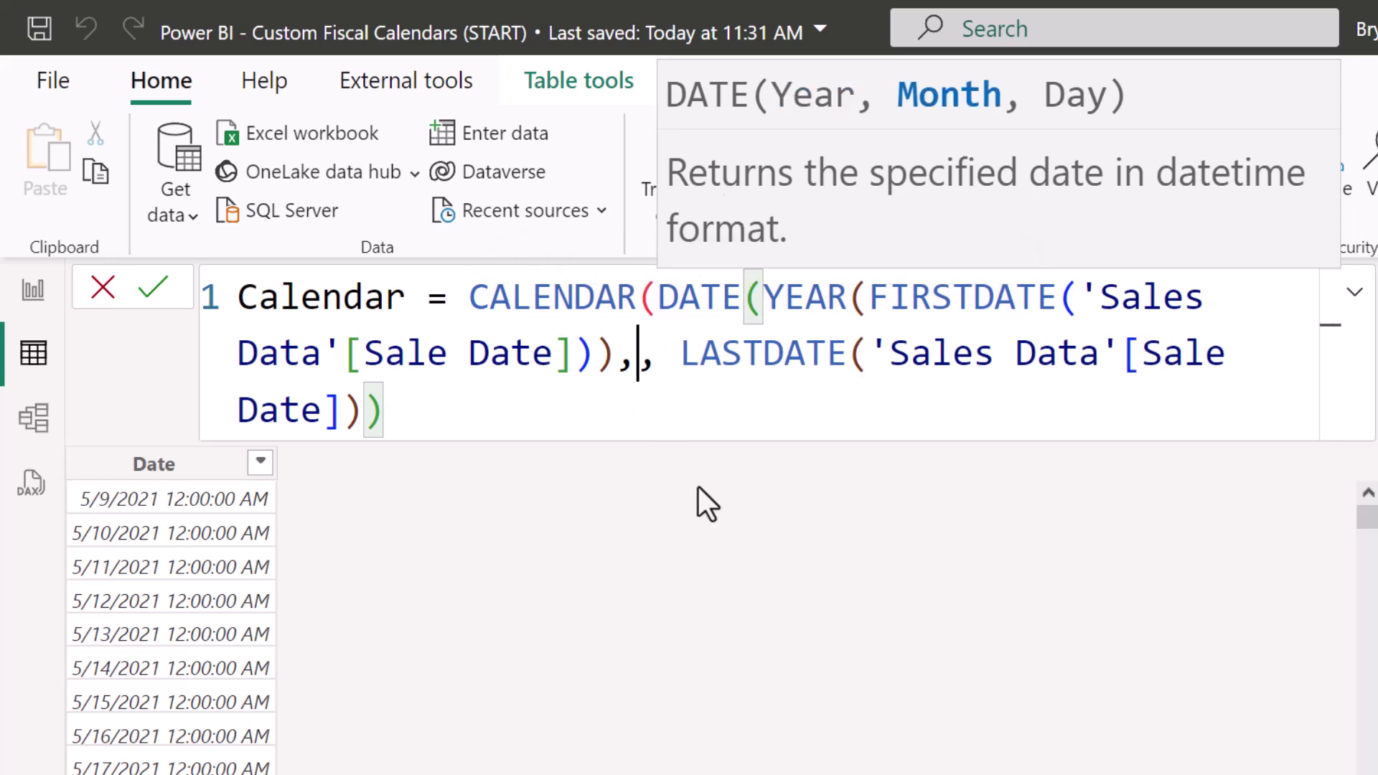
{"action": "type", "text": " 1, "}
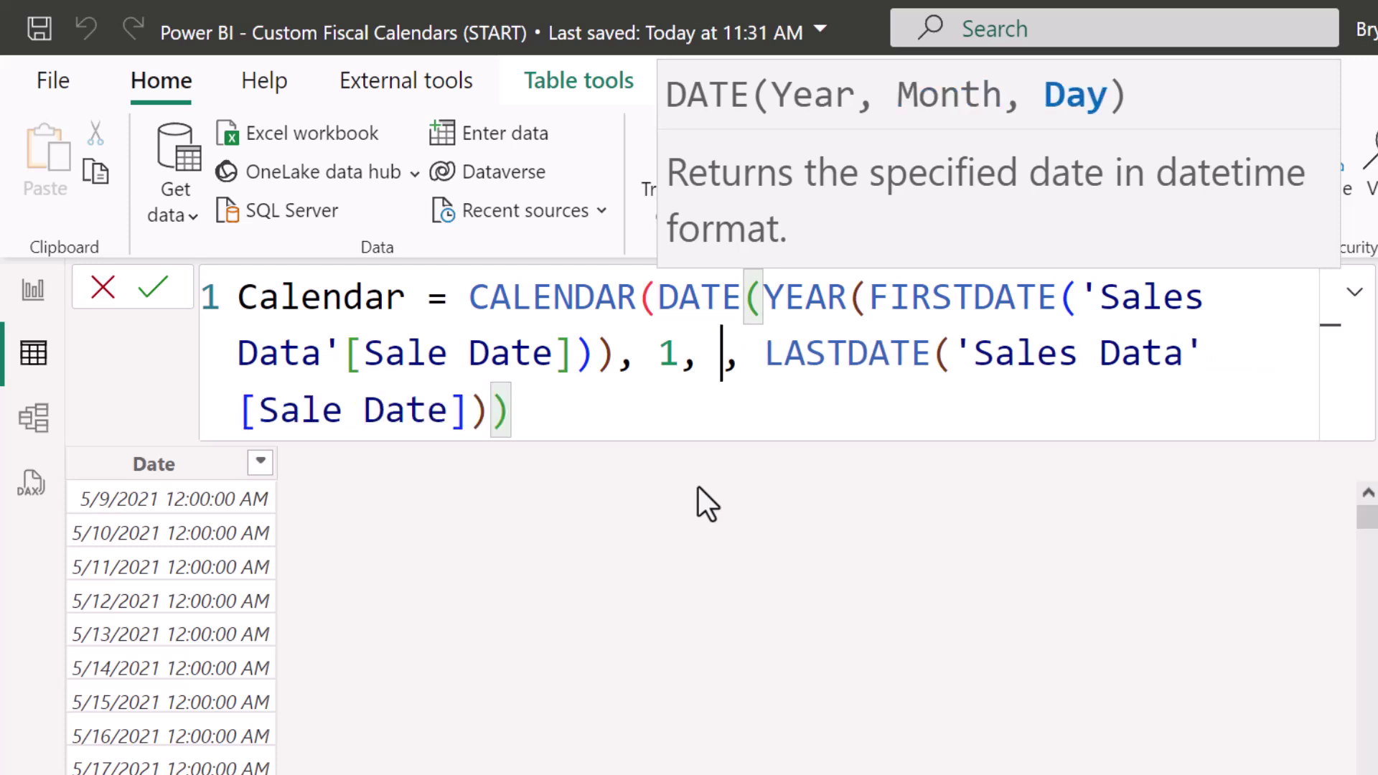
{"action": "type", "text": "1)"}
{"action": "left_click_drag", "start_coordinate": [658, 297], "coordinate": [763, 352]}
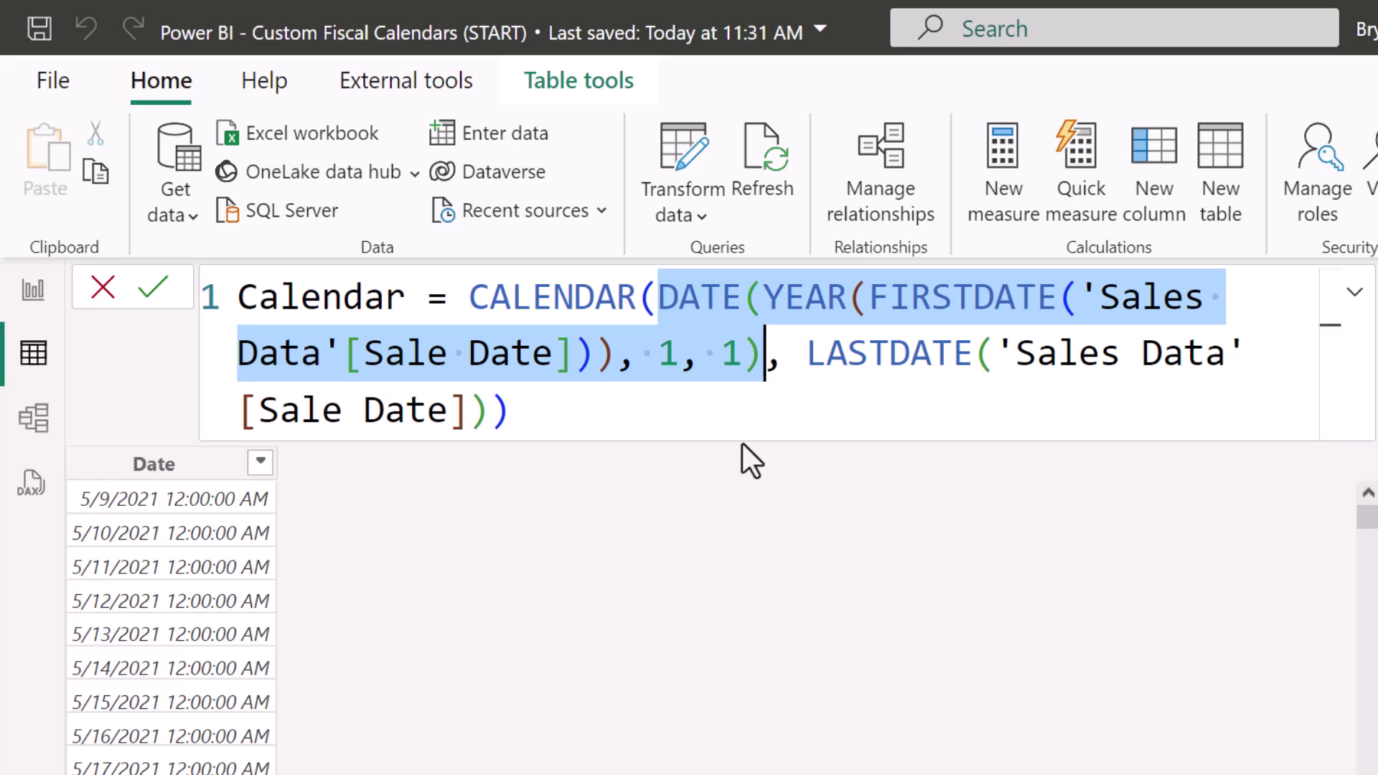
- Wrap the CALENDAR end argument LASTDATE('Sales Data'[Sale Date]) in a YEAR function
{"action": "key", "text": "Right"}
{"action": "key", "text": "Right"}
{"action": "key", "text": "Right"}
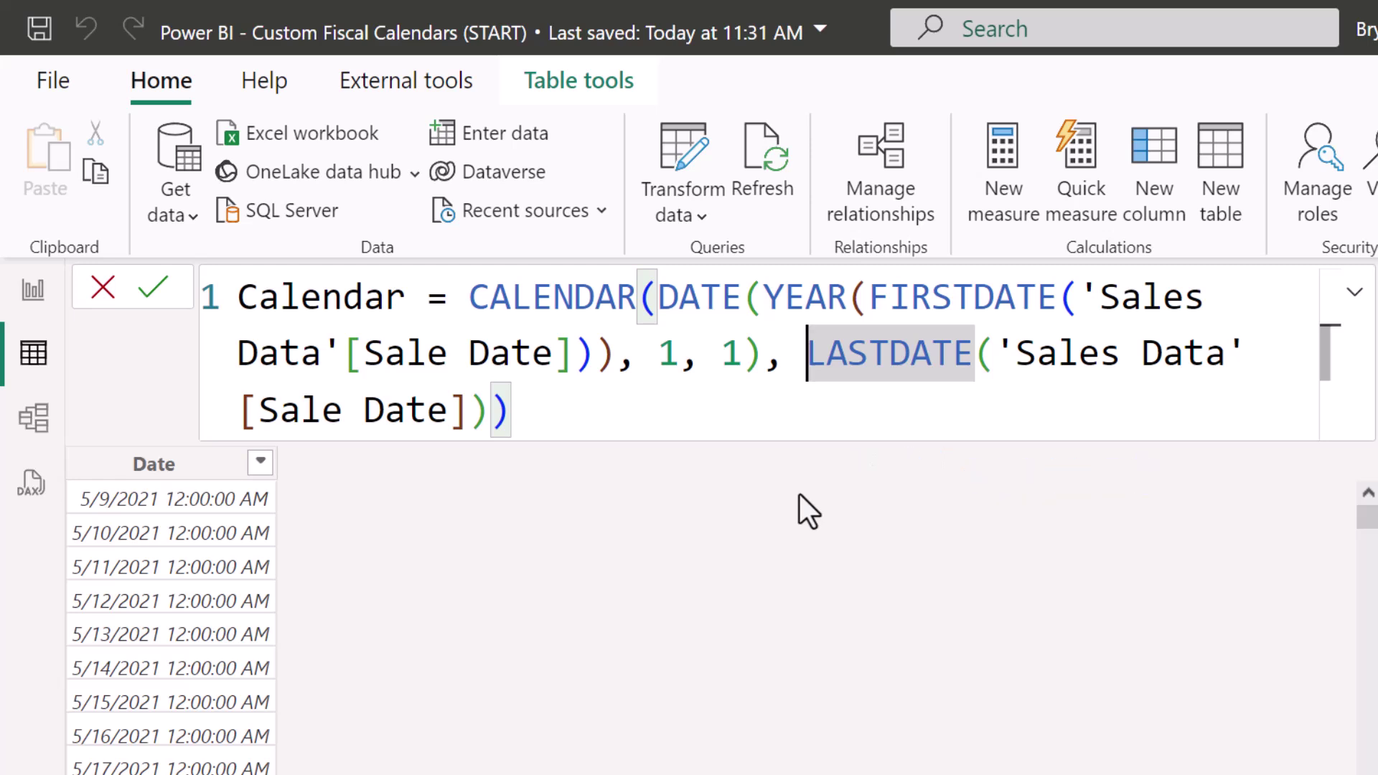
{"action": "type", "text": "YEAR("}
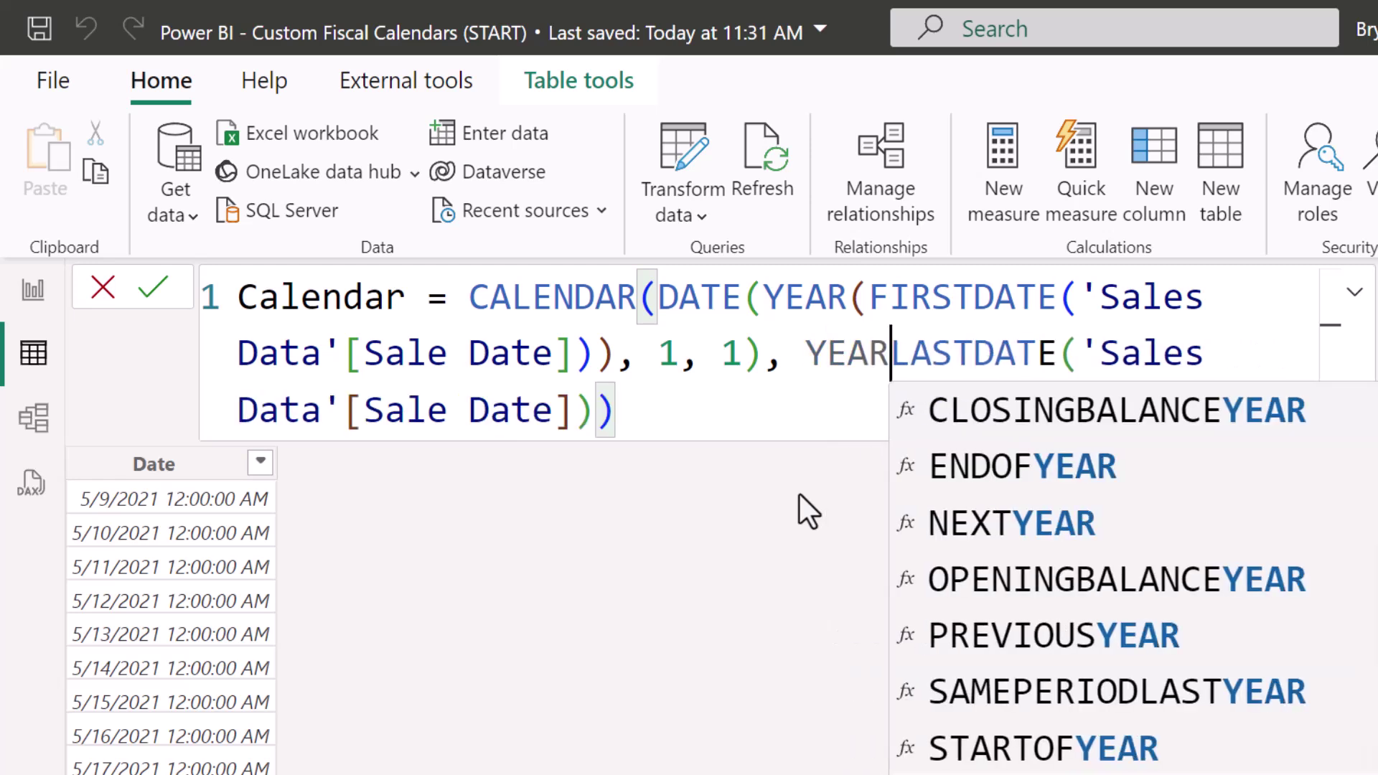
{"action": "key", "text": "Left"}
{"action": "key", "text": "Left"}
{"action": "key", "text": "Left"}
{"action": "key", "text": "Left"}
{"action": "key", "text": "Left"}
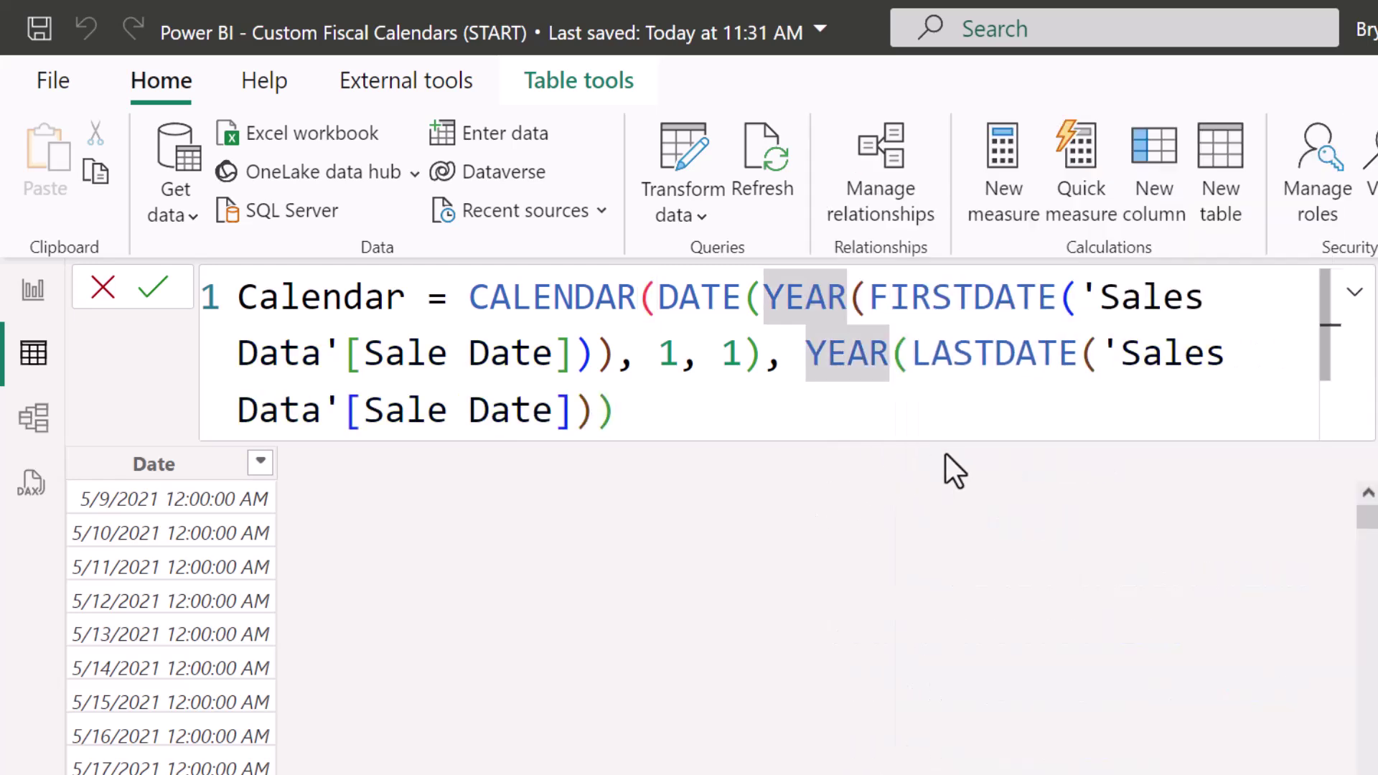
- Wrap the end argument's YEAR expression in a DATE function with month 12 and day 31, commit the formula and check the table's last dates
{"action": "type", "text": "DATE("}
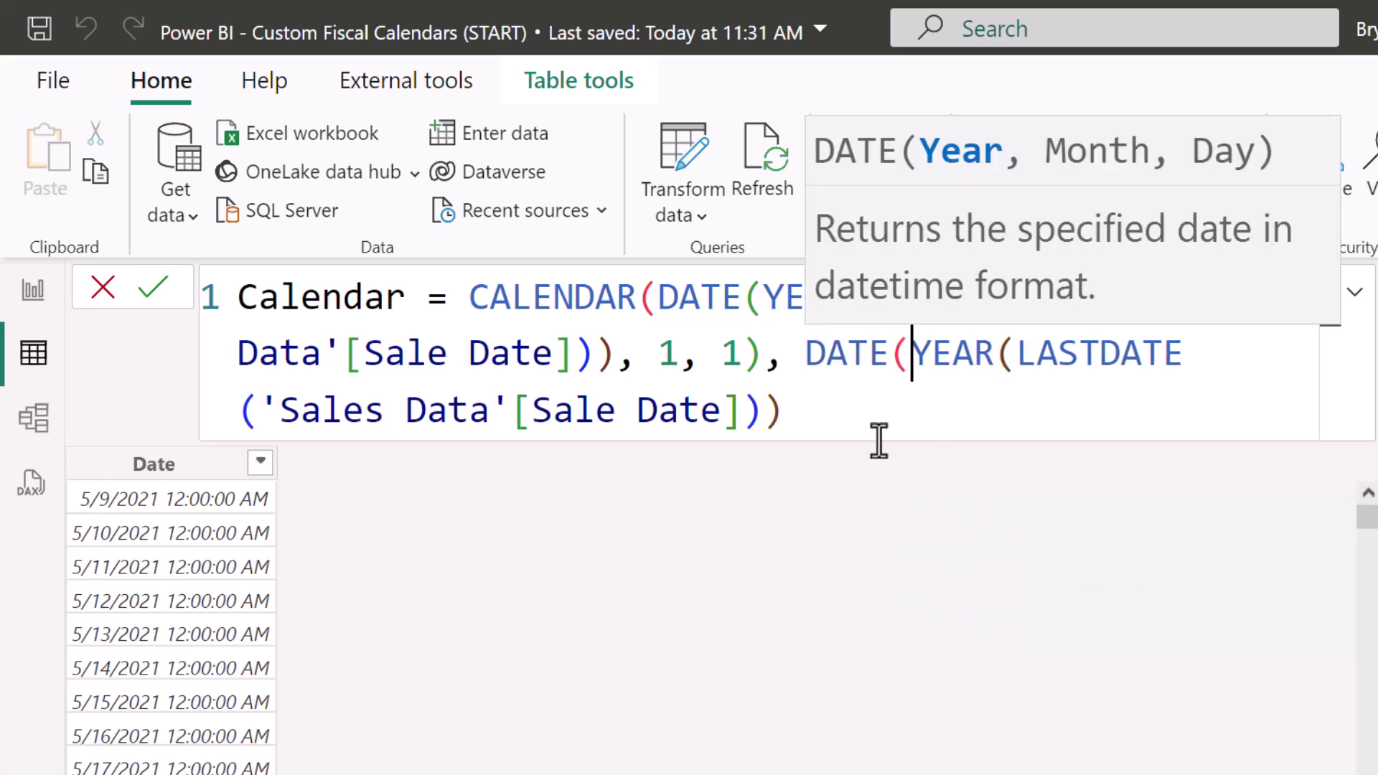
{"action": "left_click", "coordinate": [806, 423]}
{"action": "type", "text": ", 12, 31)"}
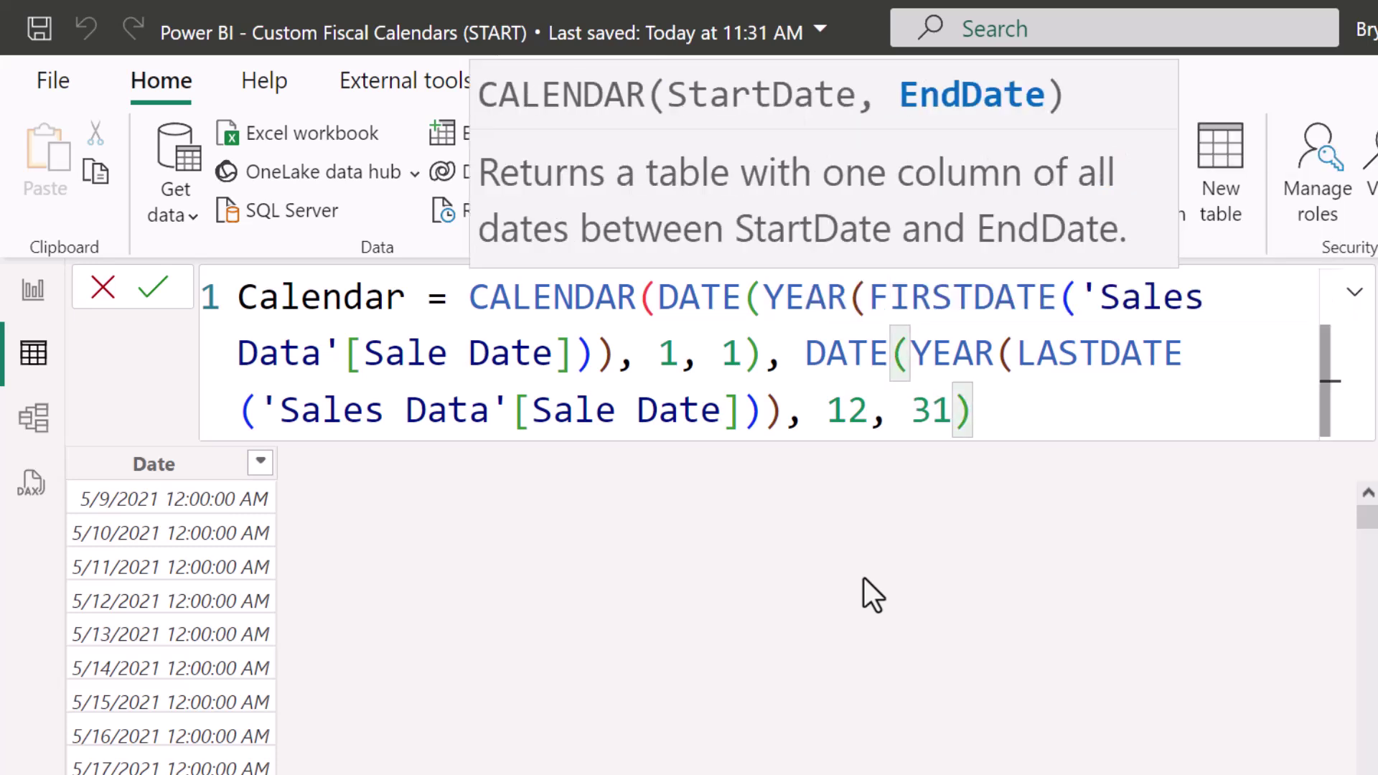
{"action": "type", "text": ")"}
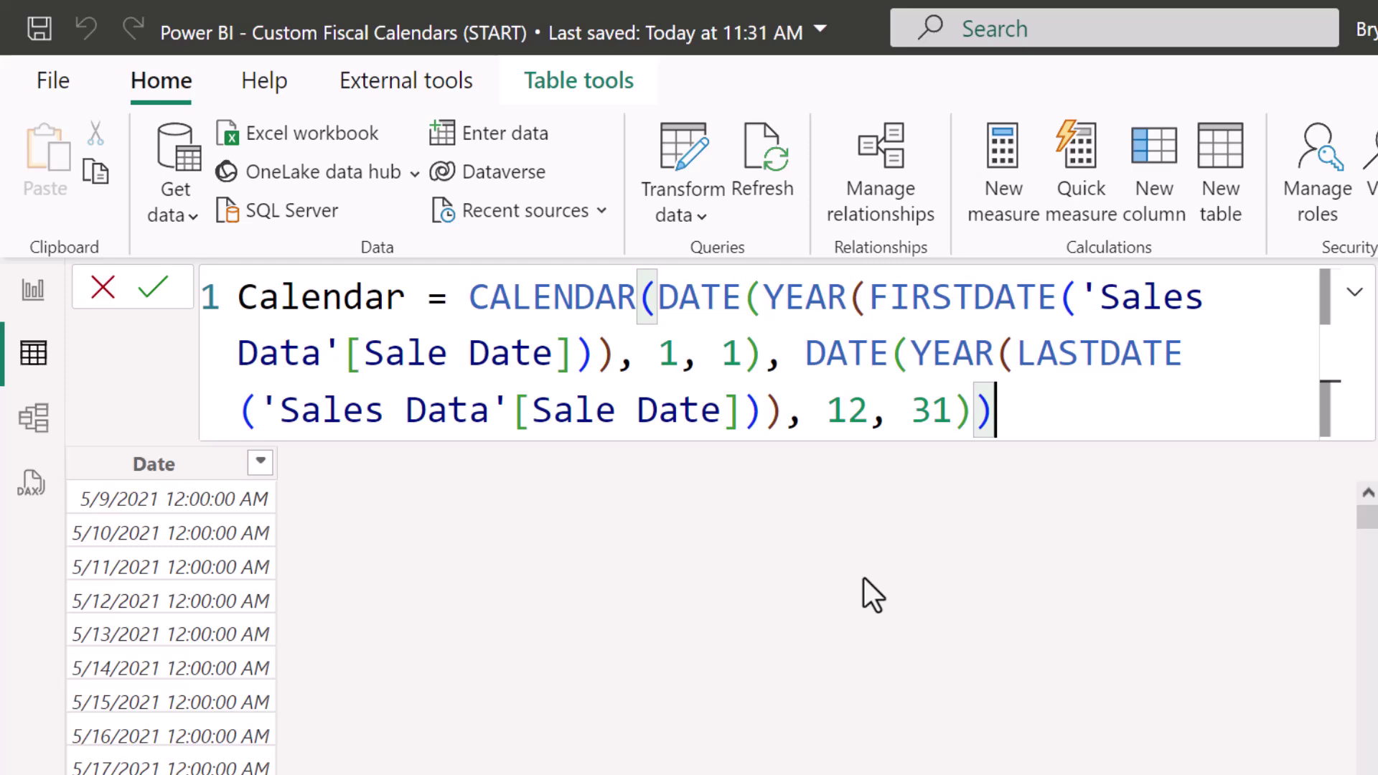
{"action": "key", "text": "Return"}
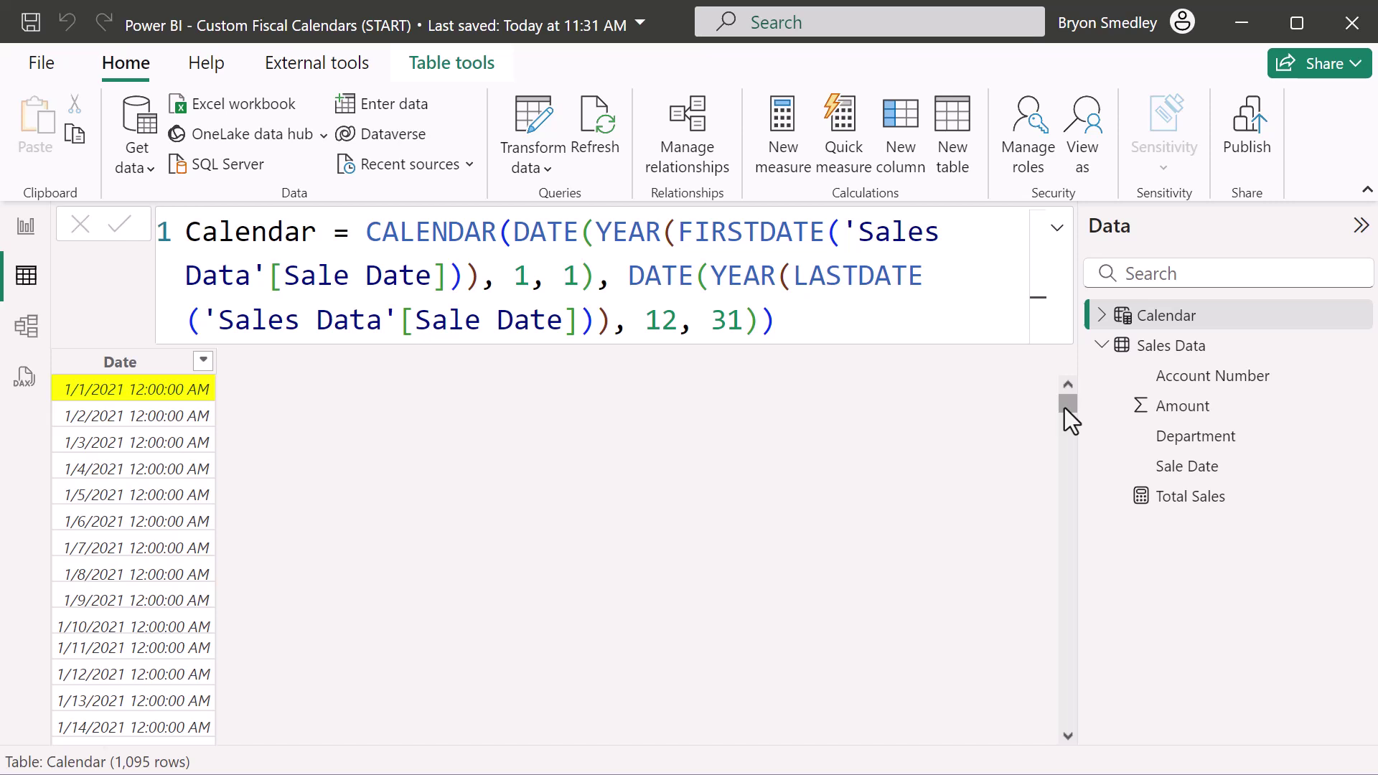
{"action": "left_click_drag", "start_coordinate": [1065, 407], "coordinate": [1069, 772]}
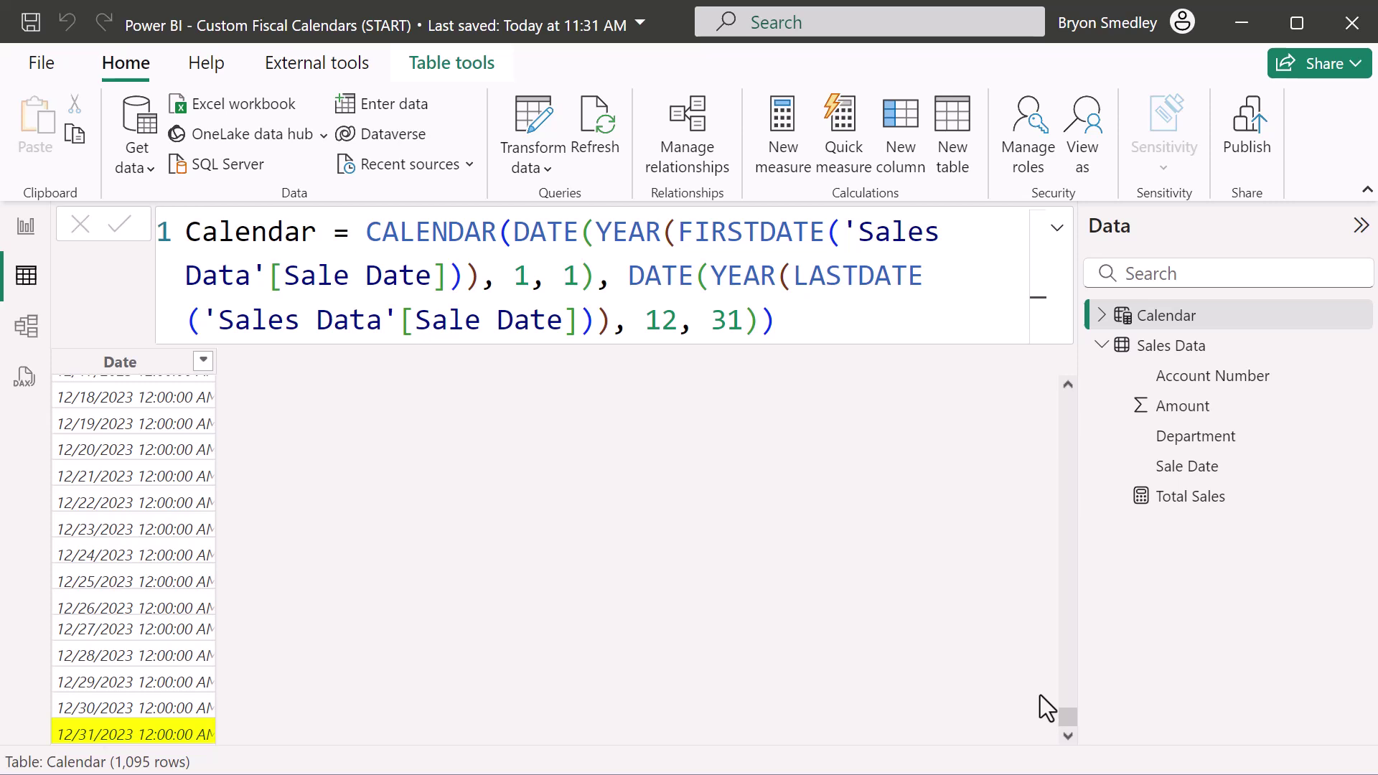
- Copy the entire Calendar table formula
{"action": "left_click_drag", "start_coordinate": [777, 320], "coordinate": [68, 308]}
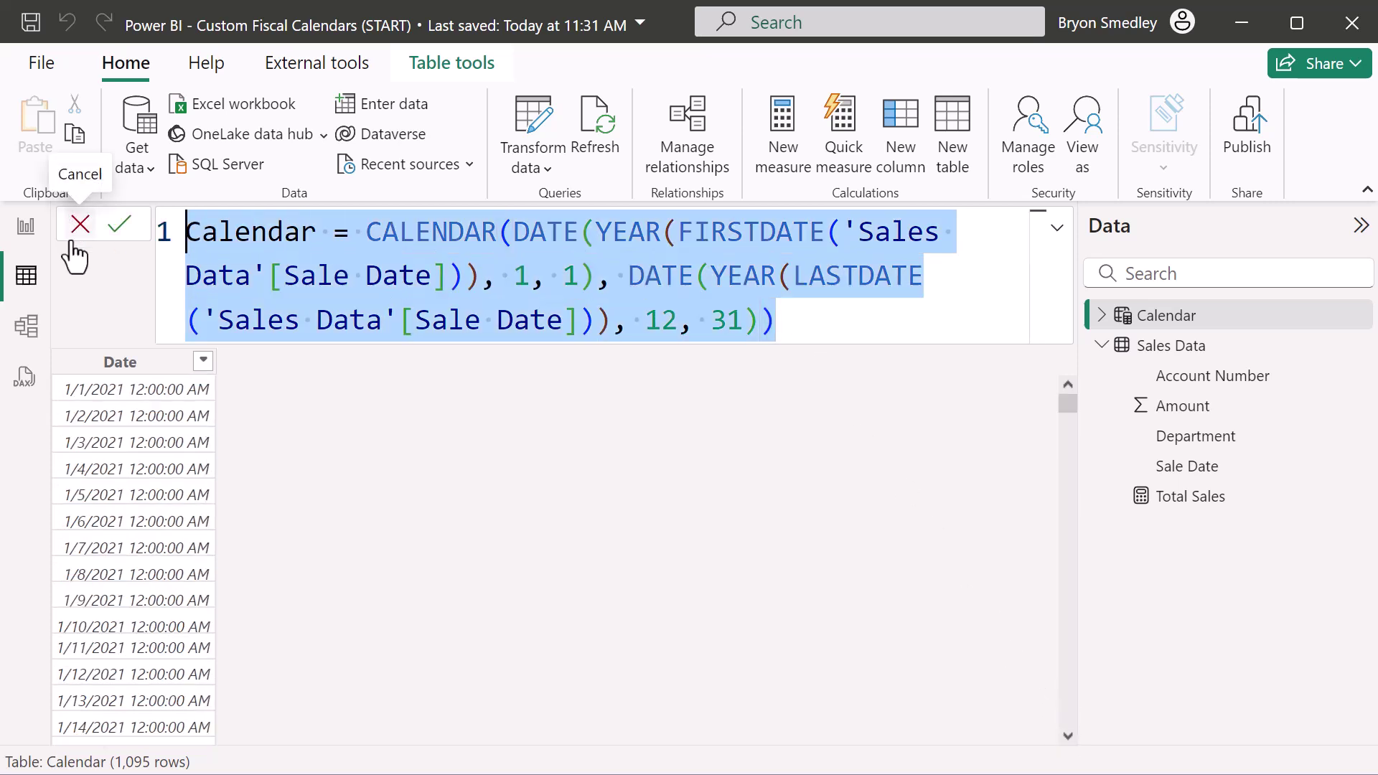
{"action": "left_click", "coordinate": [843, 323]}
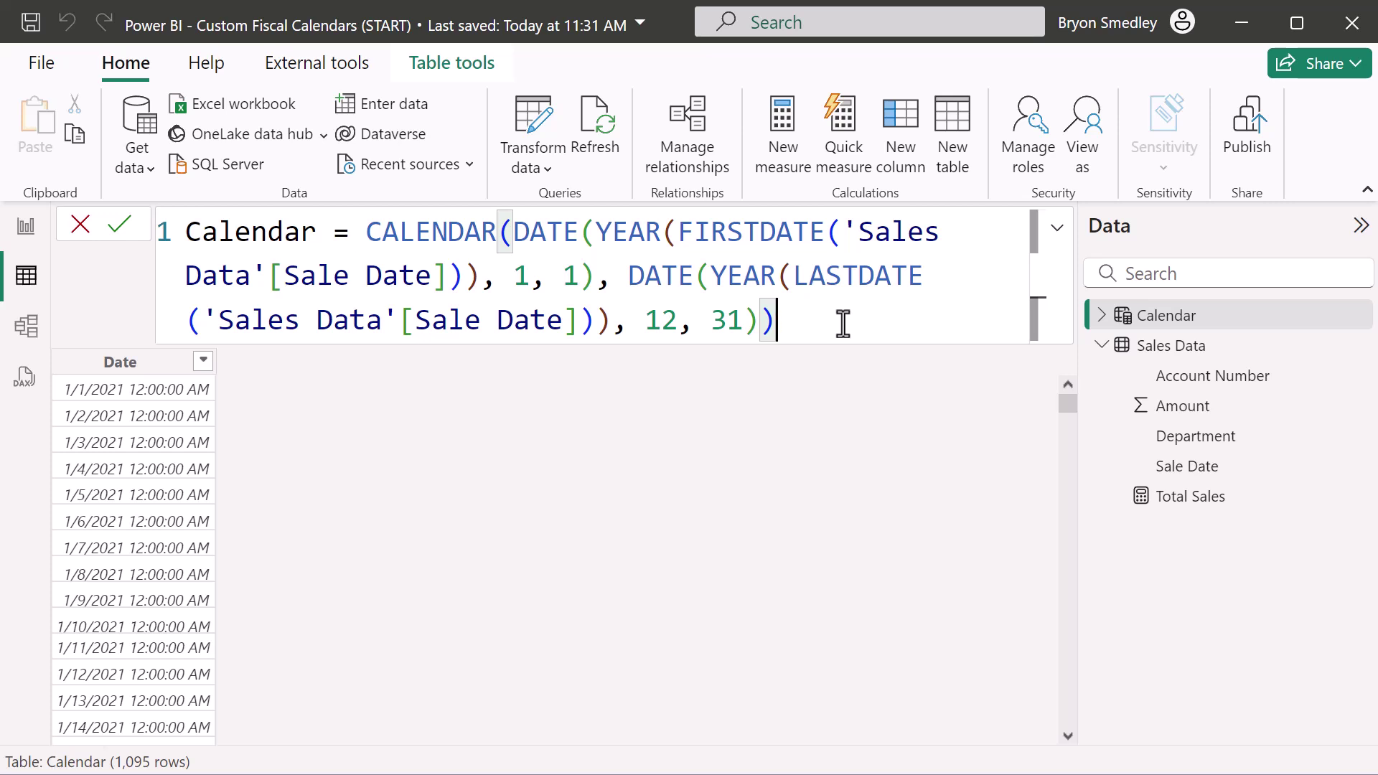
{"action": "left_click_drag", "start_coordinate": [833, 323], "coordinate": [84, 232]}
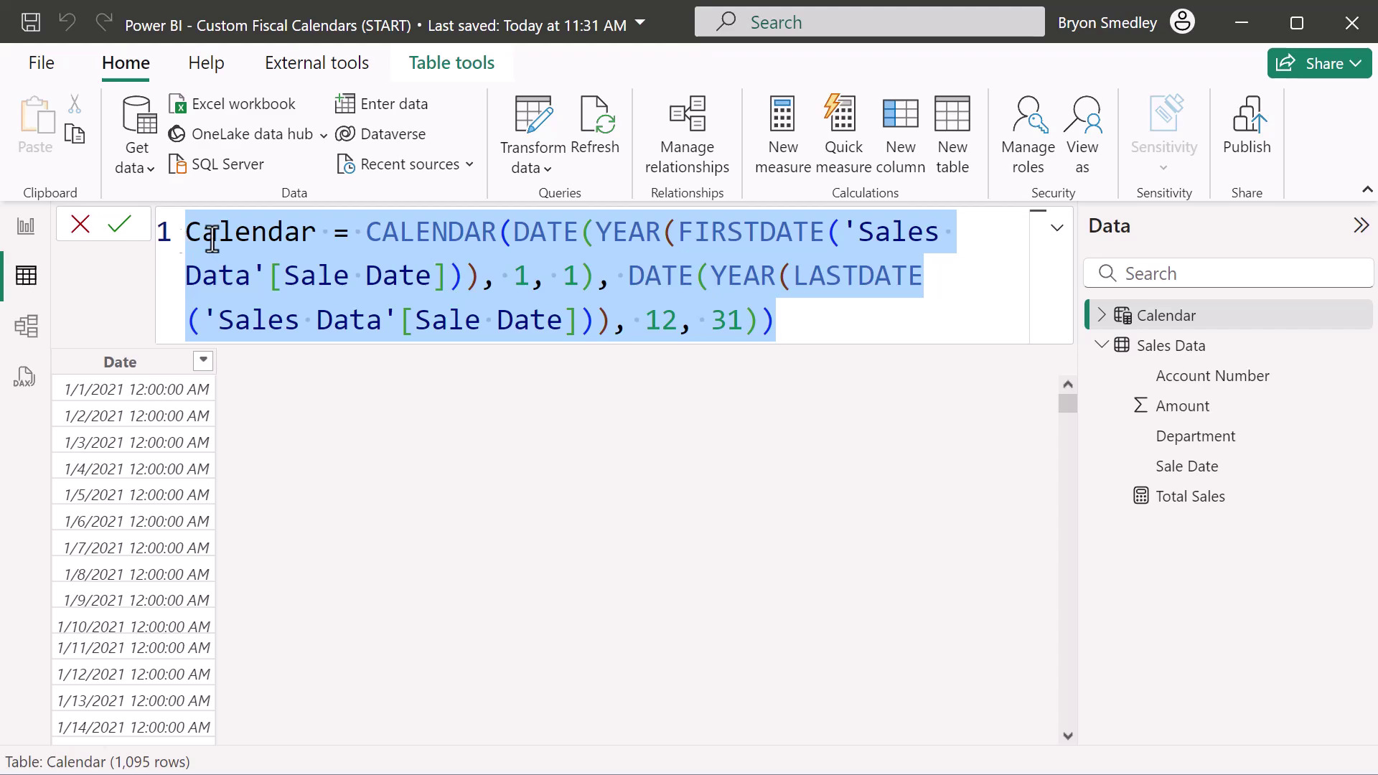
{"action": "key", "text": "ctrl+c"}
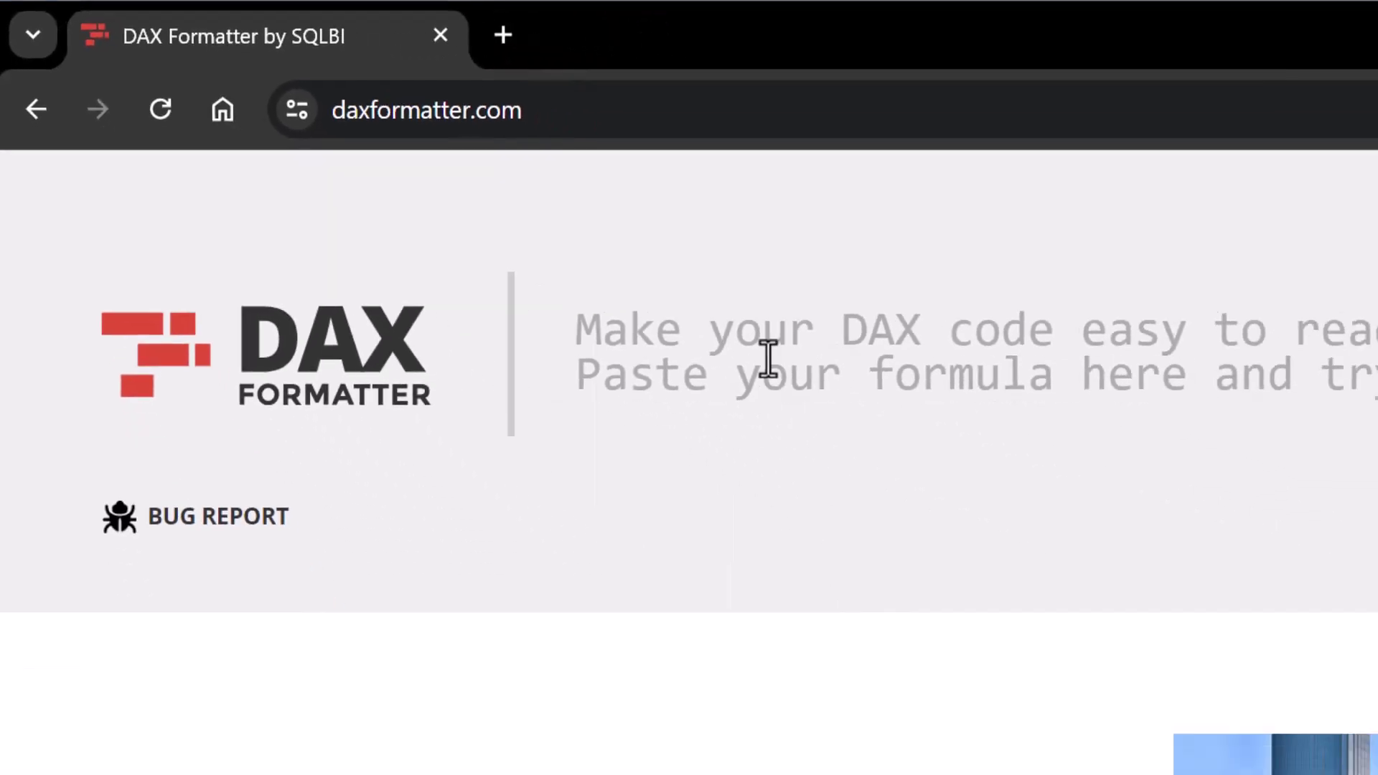
- Switch to the DAX Formatter site, format the copied Calendar formula there and copy the formatted code
{"action": "left_click", "coordinate": [1184, 568]}
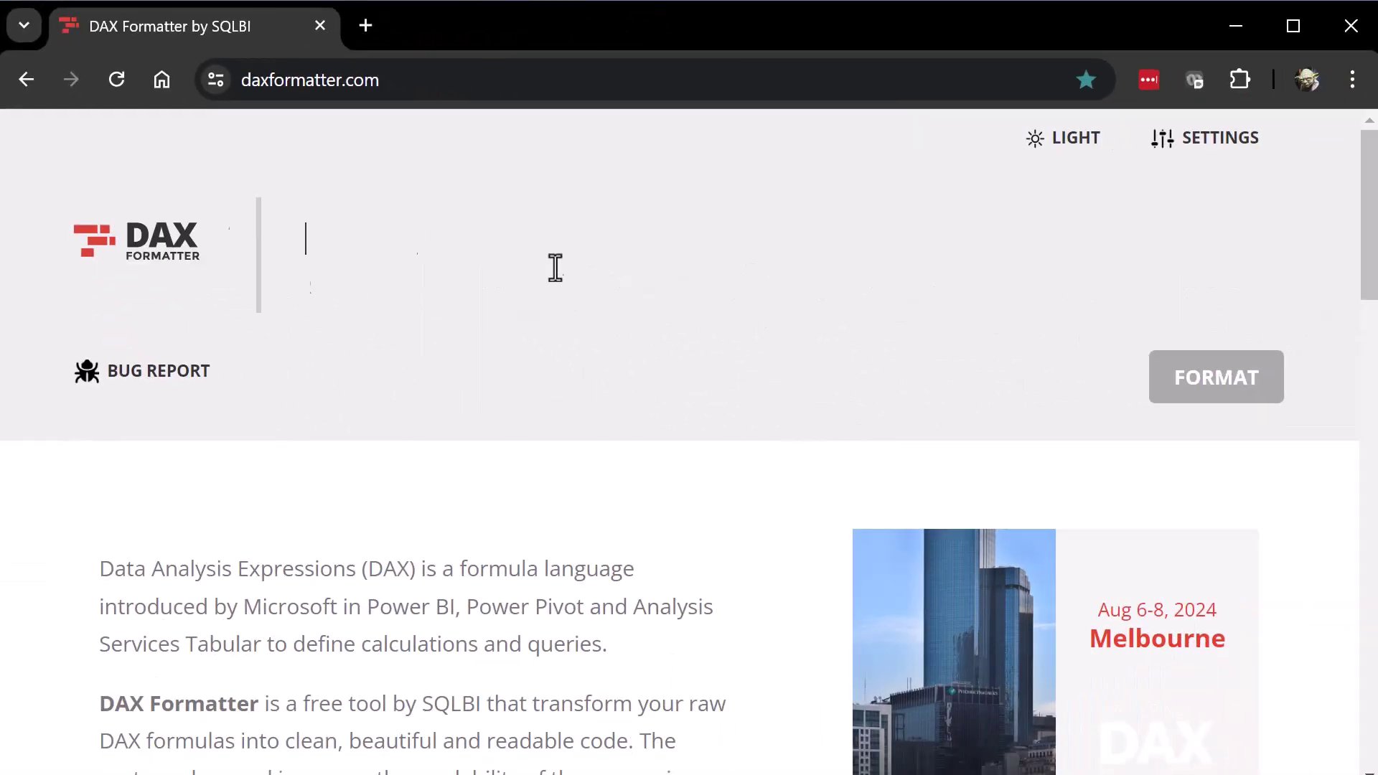
{"action": "key", "text": "ctrl+v"}
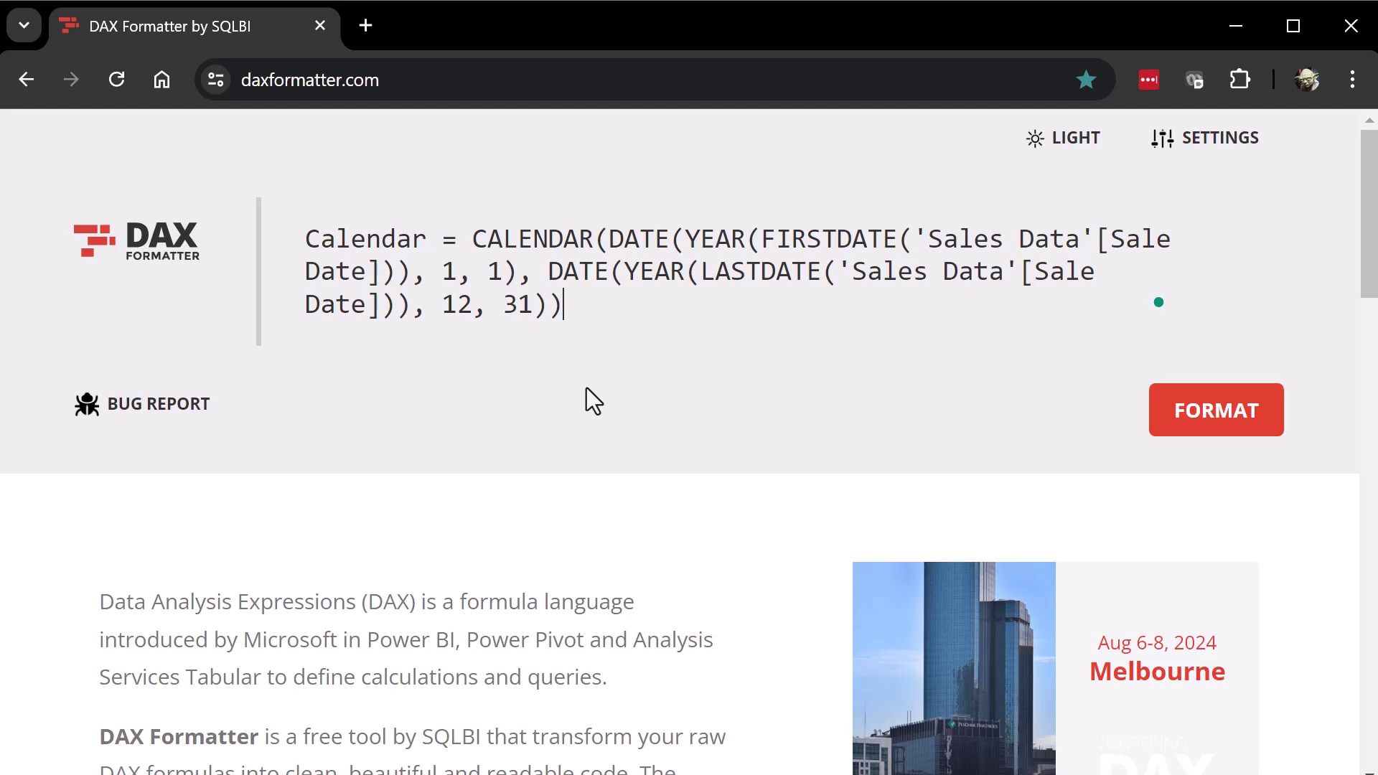
{"action": "left_click", "coordinate": [1230, 418]}
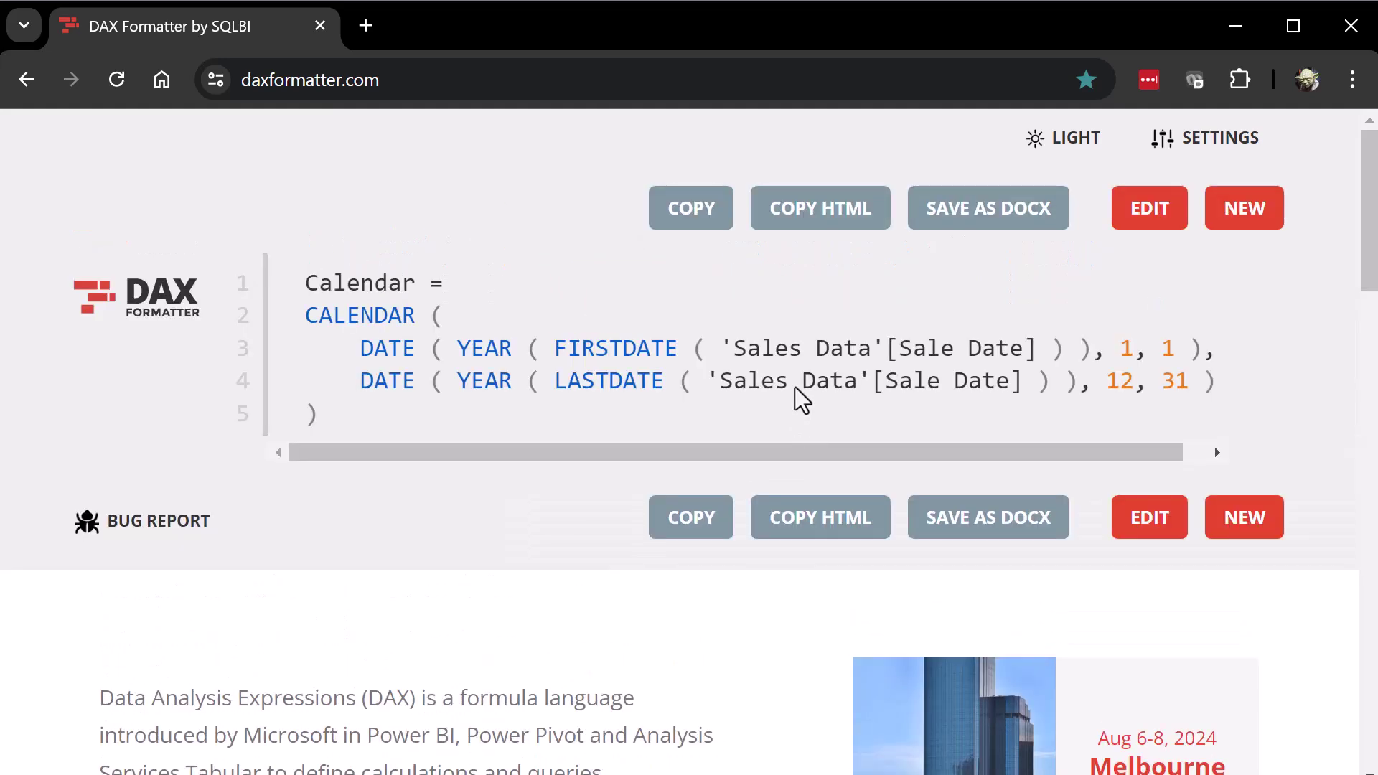
{"action": "left_click", "coordinate": [685, 208]}
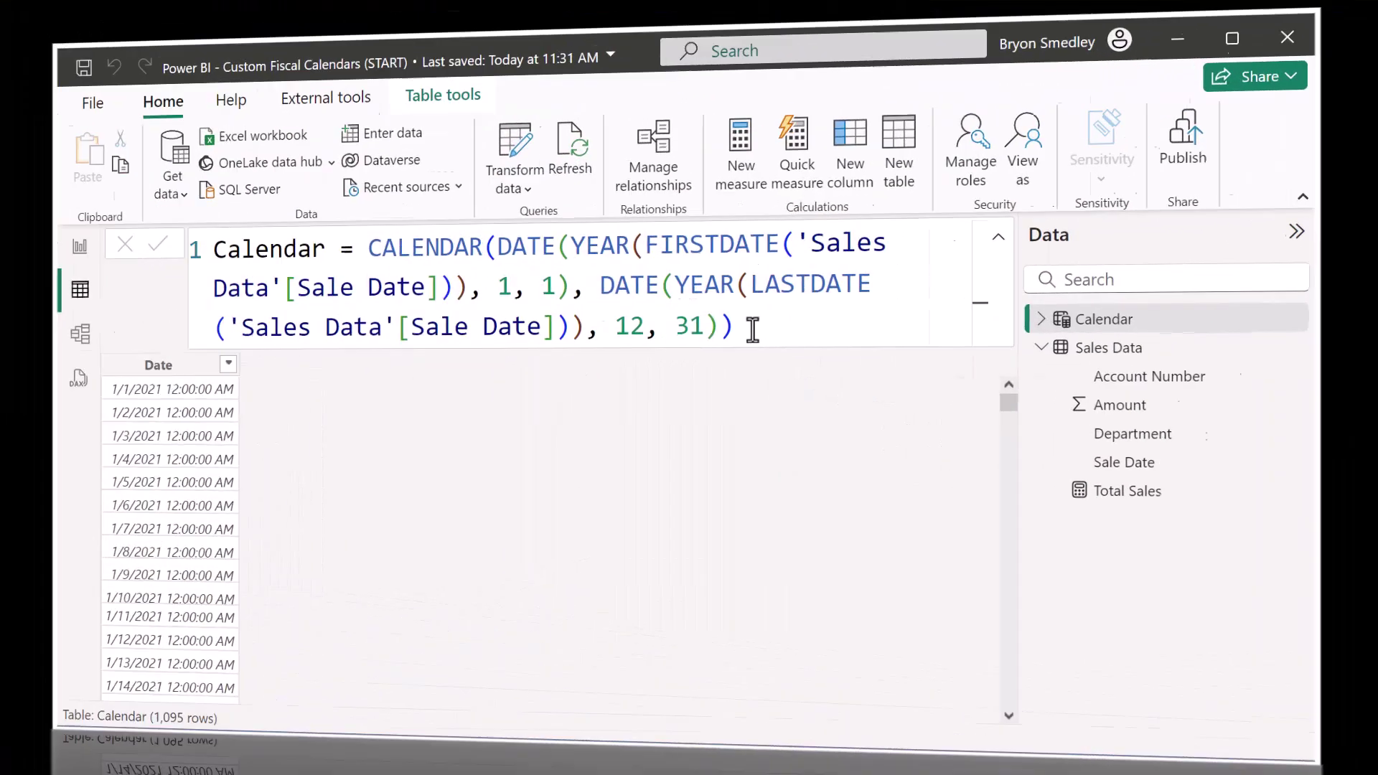
- Switch back to Power BI, replace the Calendar table formula with the formatted code and commit it
{"action": "key", "text": "Delete"}
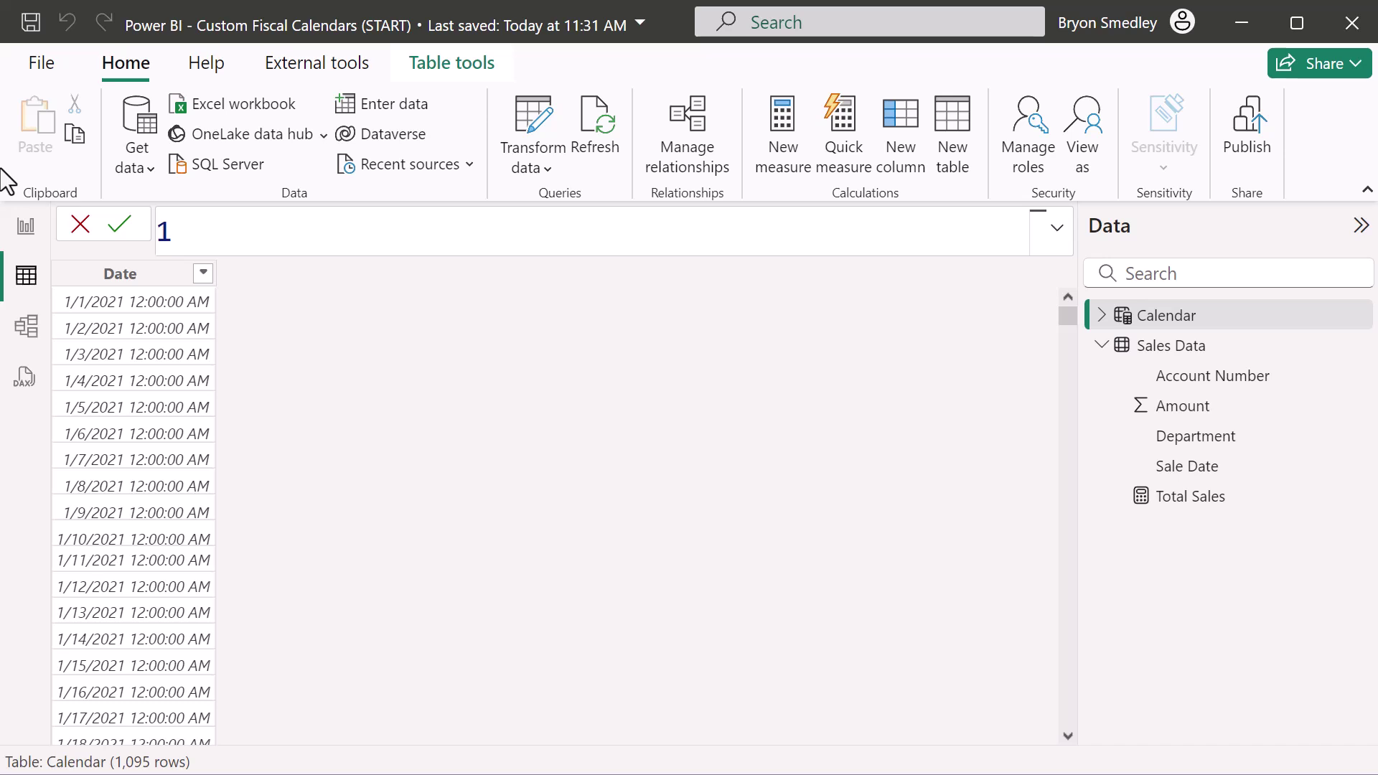
{"action": "key", "text": "ctrl+v"}
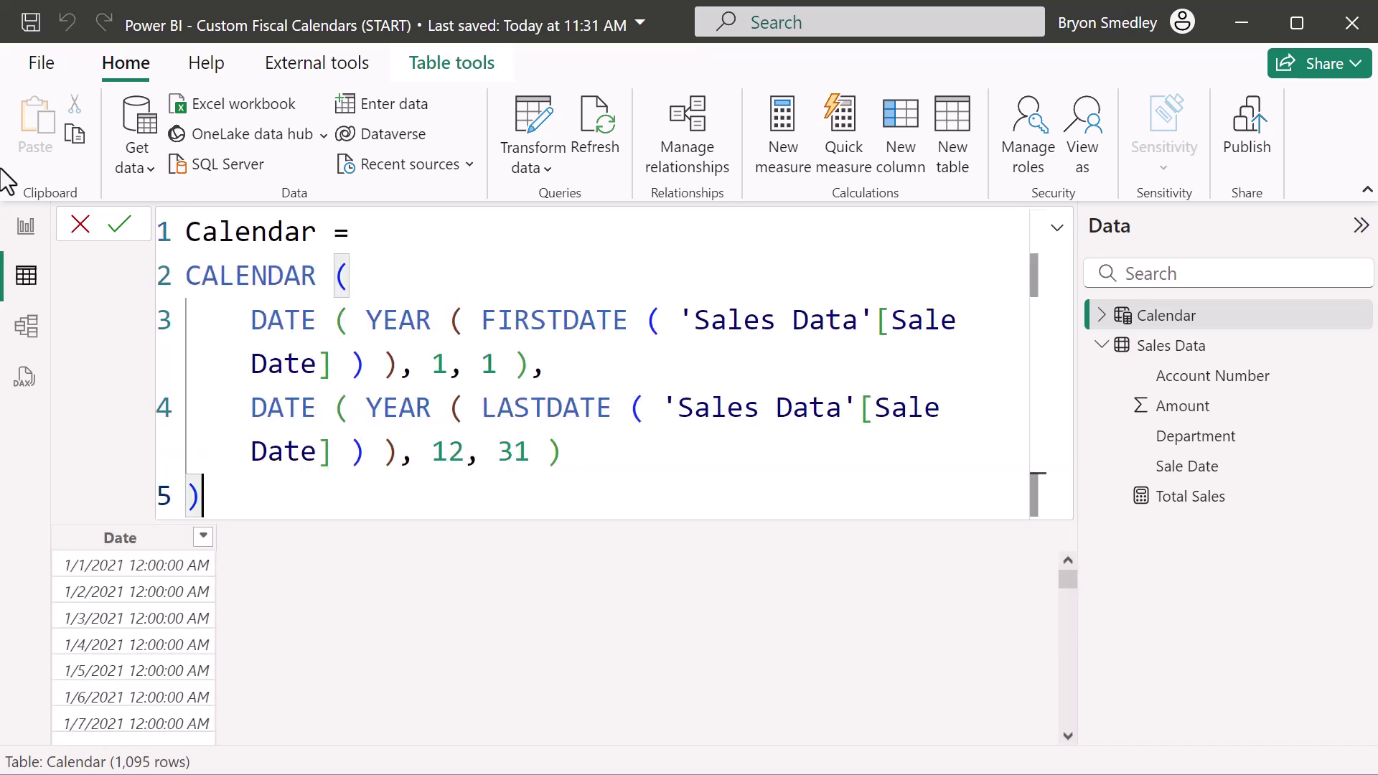
{"action": "key", "text": "Return"}
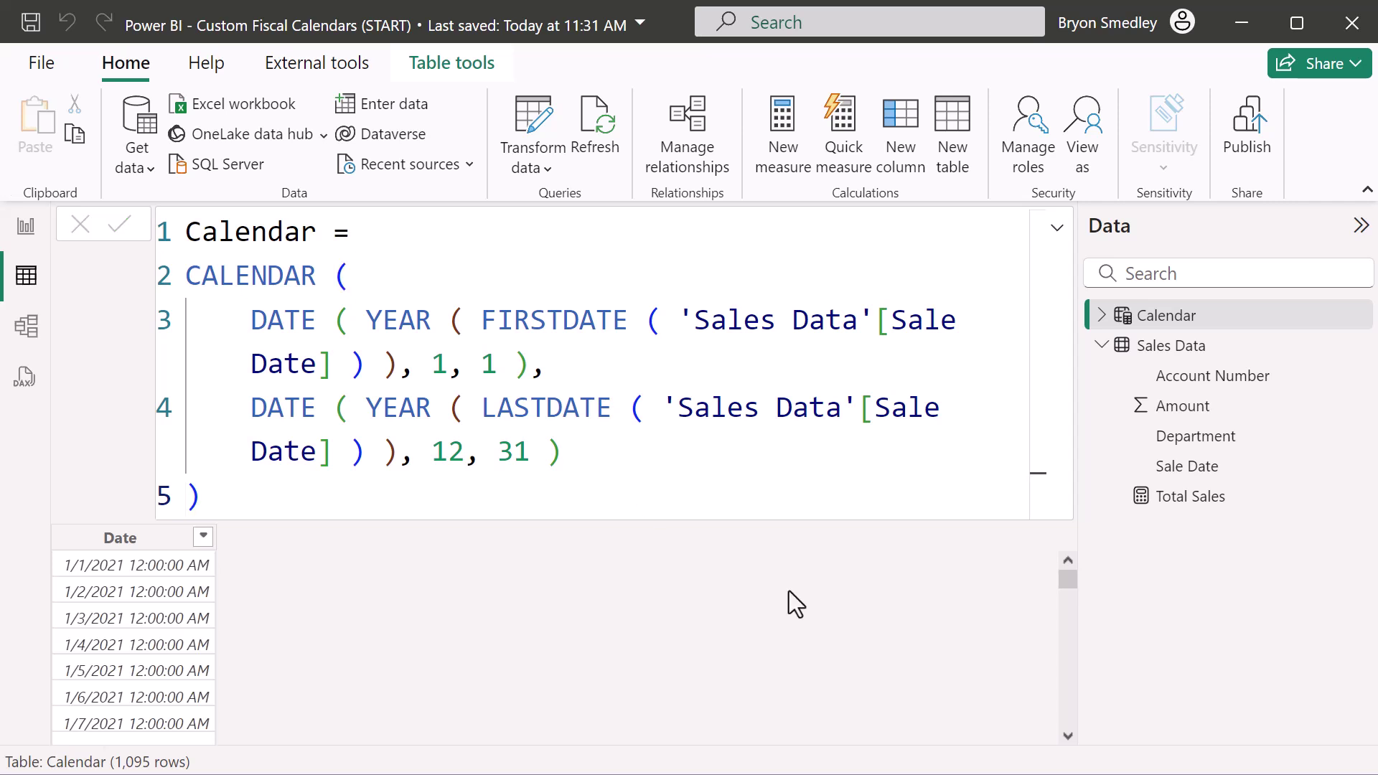
- Set the Calendar table's Date column to the Date data type with the format March 14, 2001 (mmmm d, yyyy)
{"action": "left_click", "coordinate": [138, 538]}
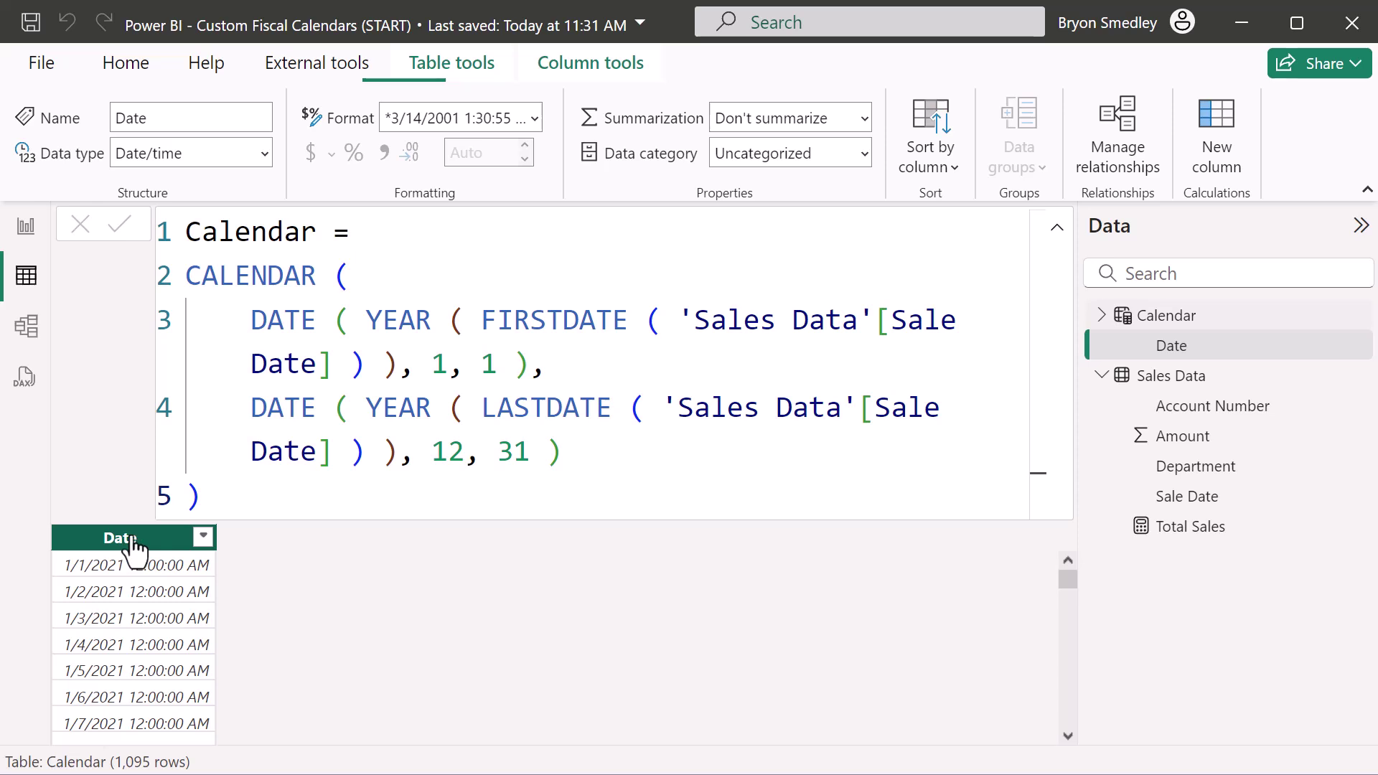
{"action": "left_click", "coordinate": [265, 154]}
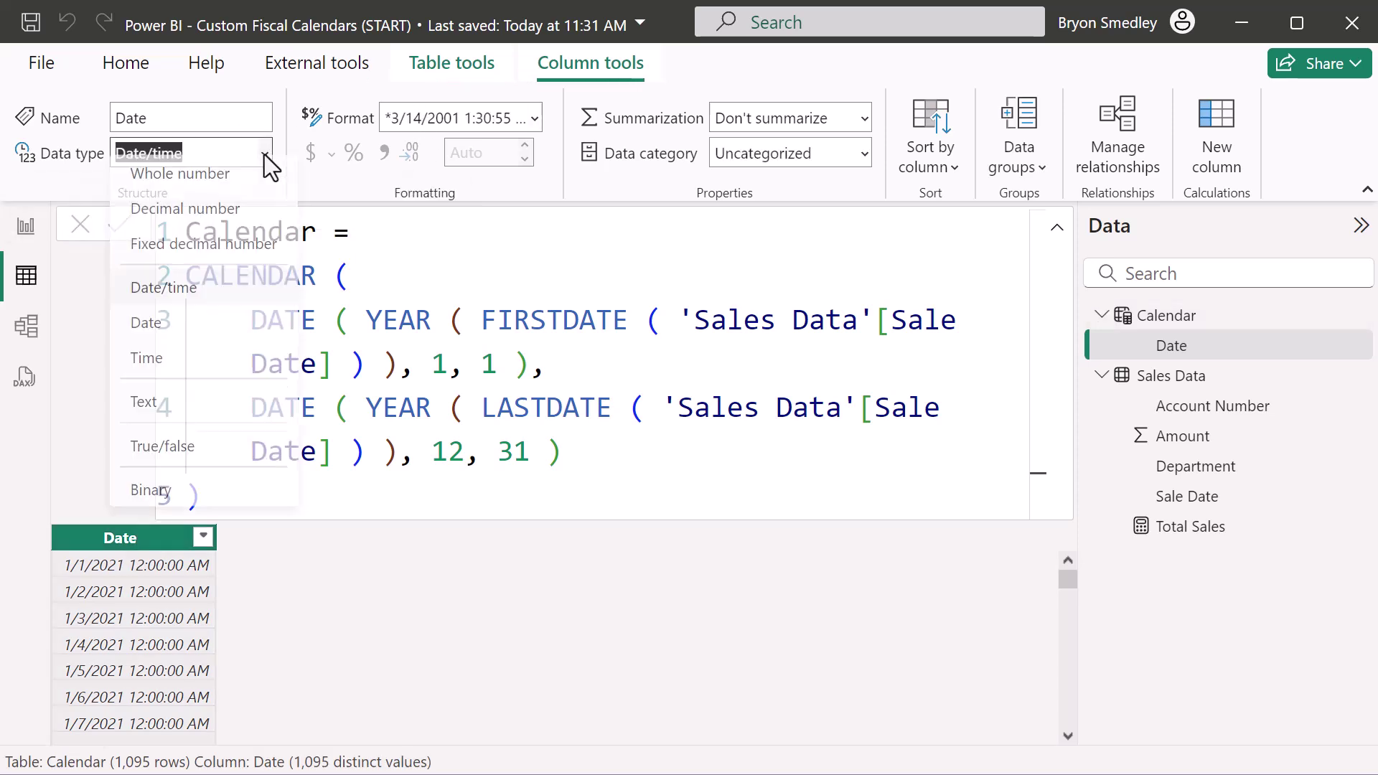
{"action": "left_click", "coordinate": [165, 337]}
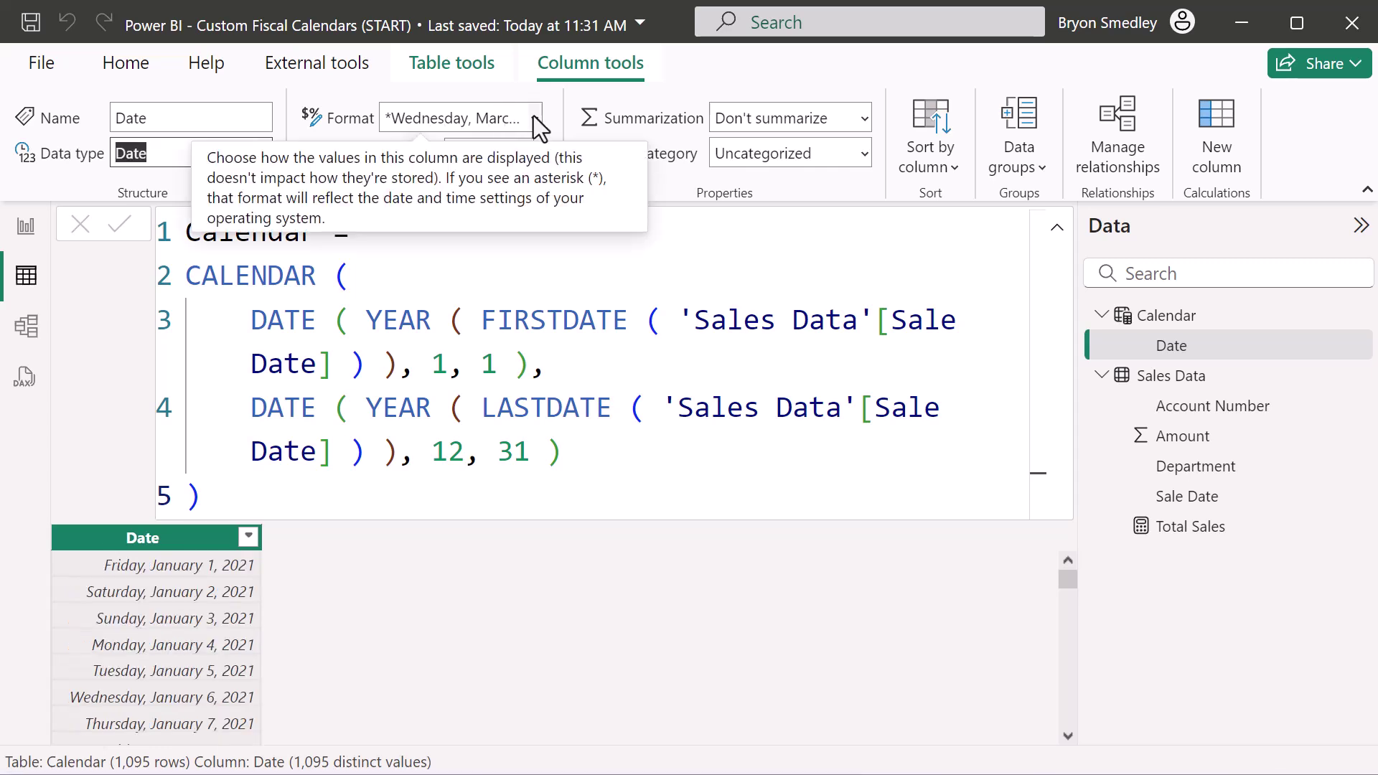
{"action": "left_click", "coordinate": [534, 119]}
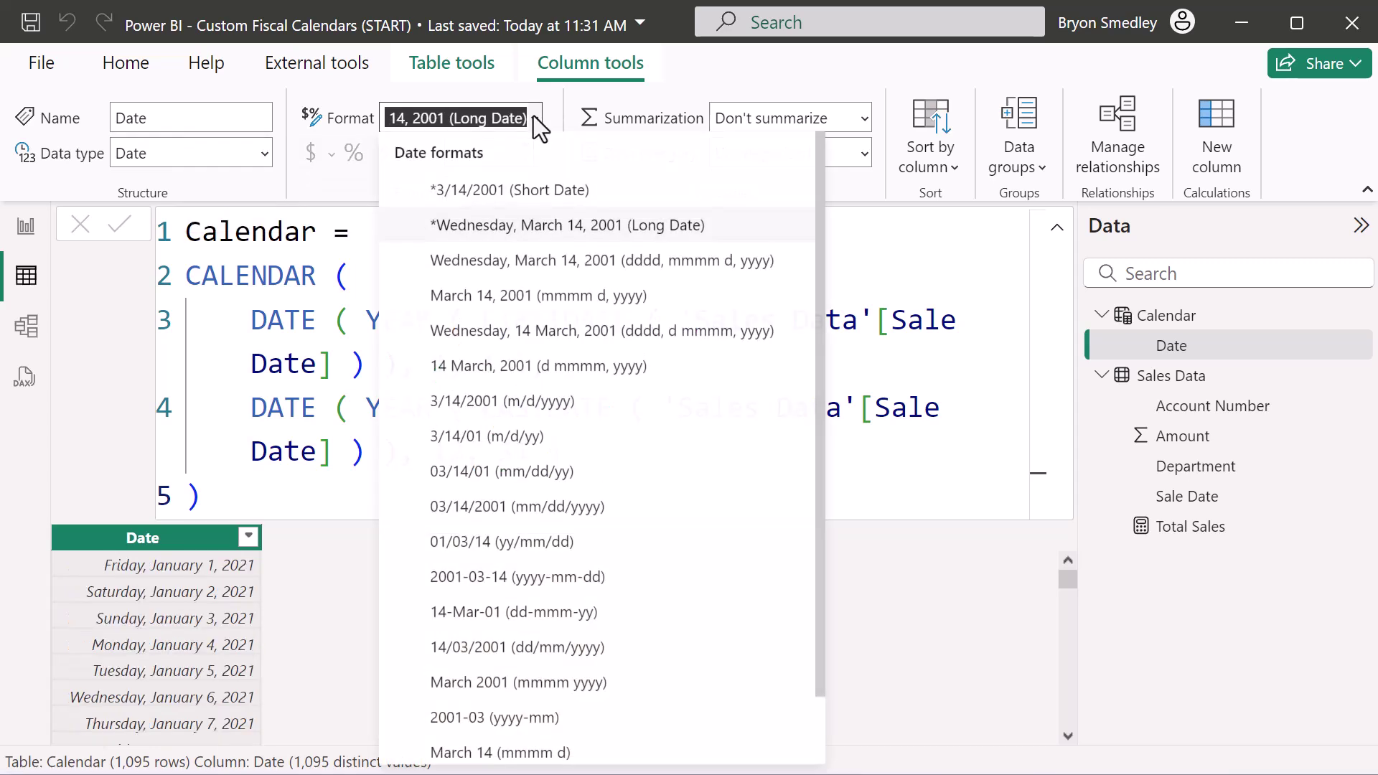
{"action": "left_click", "coordinate": [487, 302]}
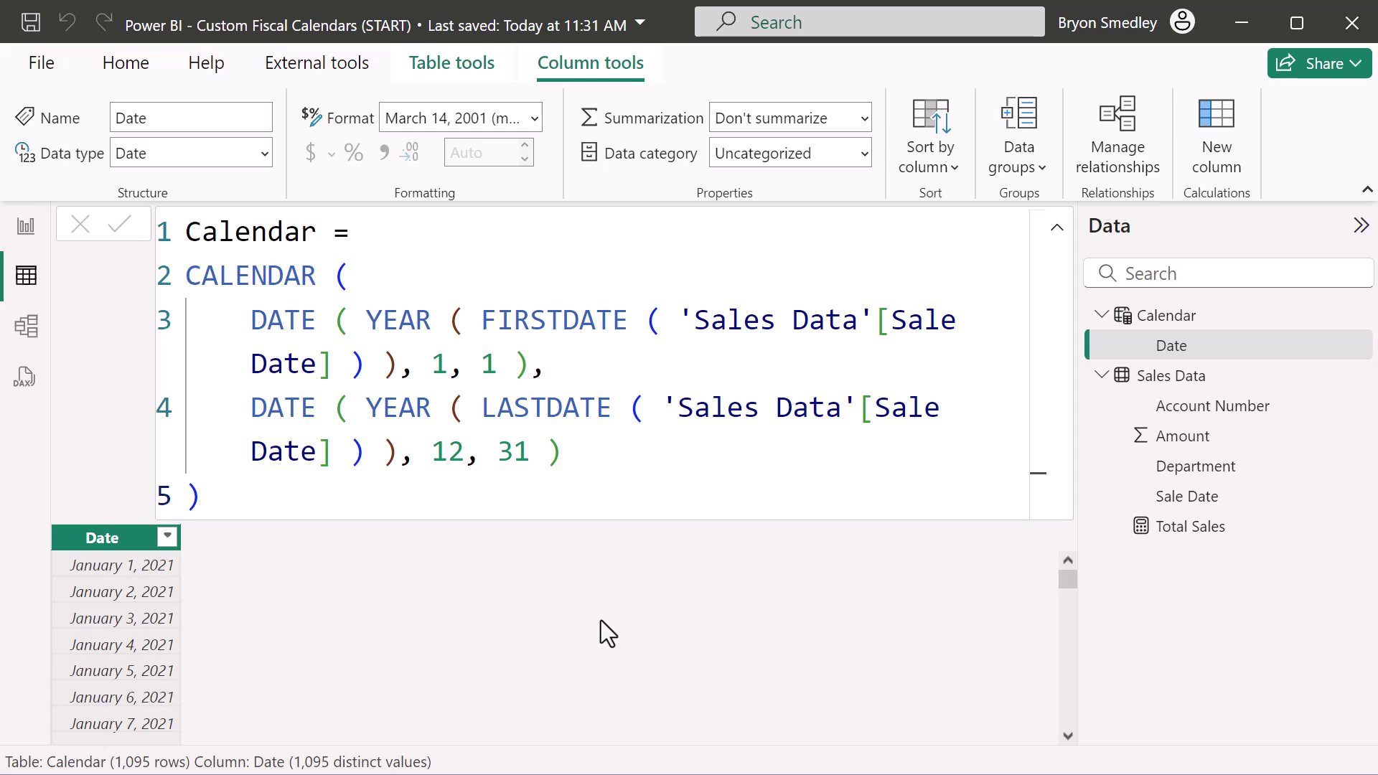
- Add a calculated column to the Calendar table with the formula Year = YEAR('Calendar'[Date])
{"action": "left_click", "coordinate": [1218, 119]}
{"action": "type", "text": "Year = YEA"}
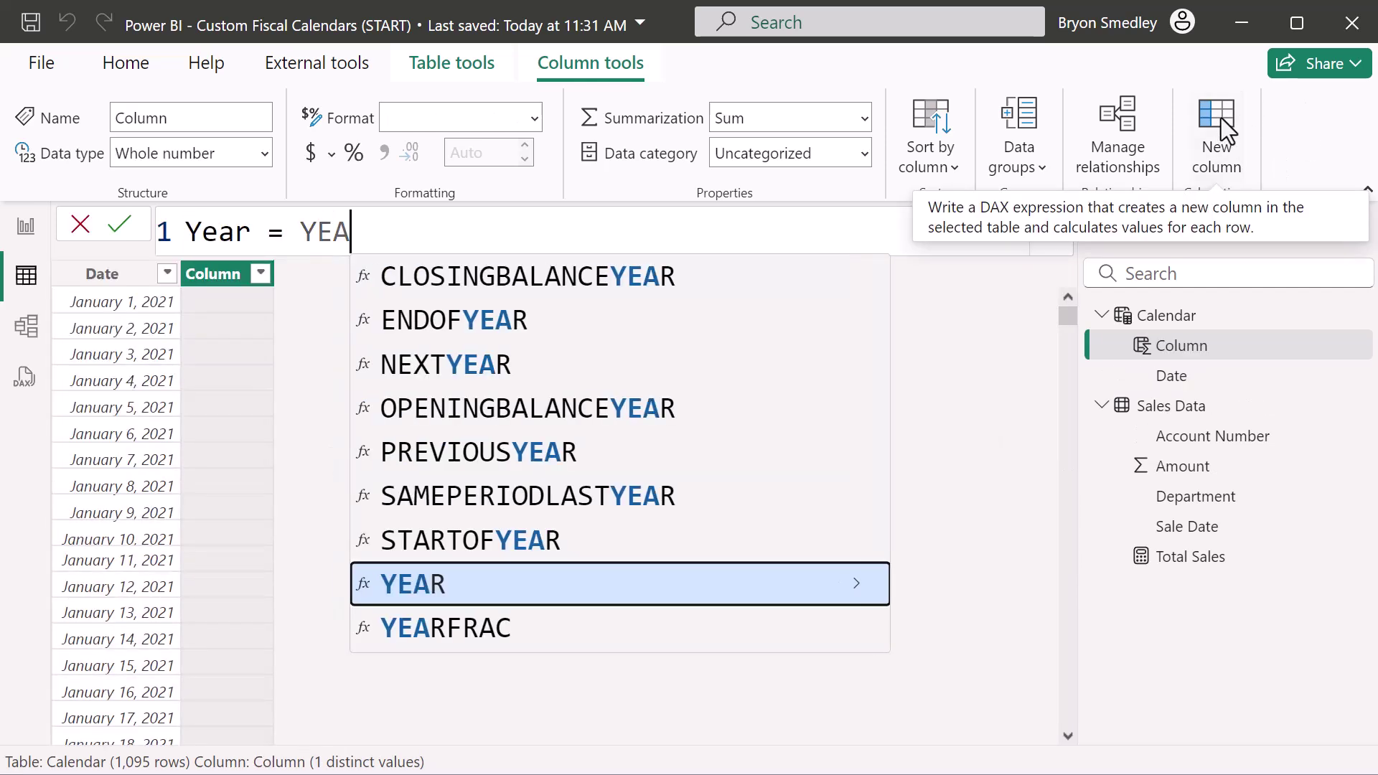
{"action": "key", "text": "Tab"}
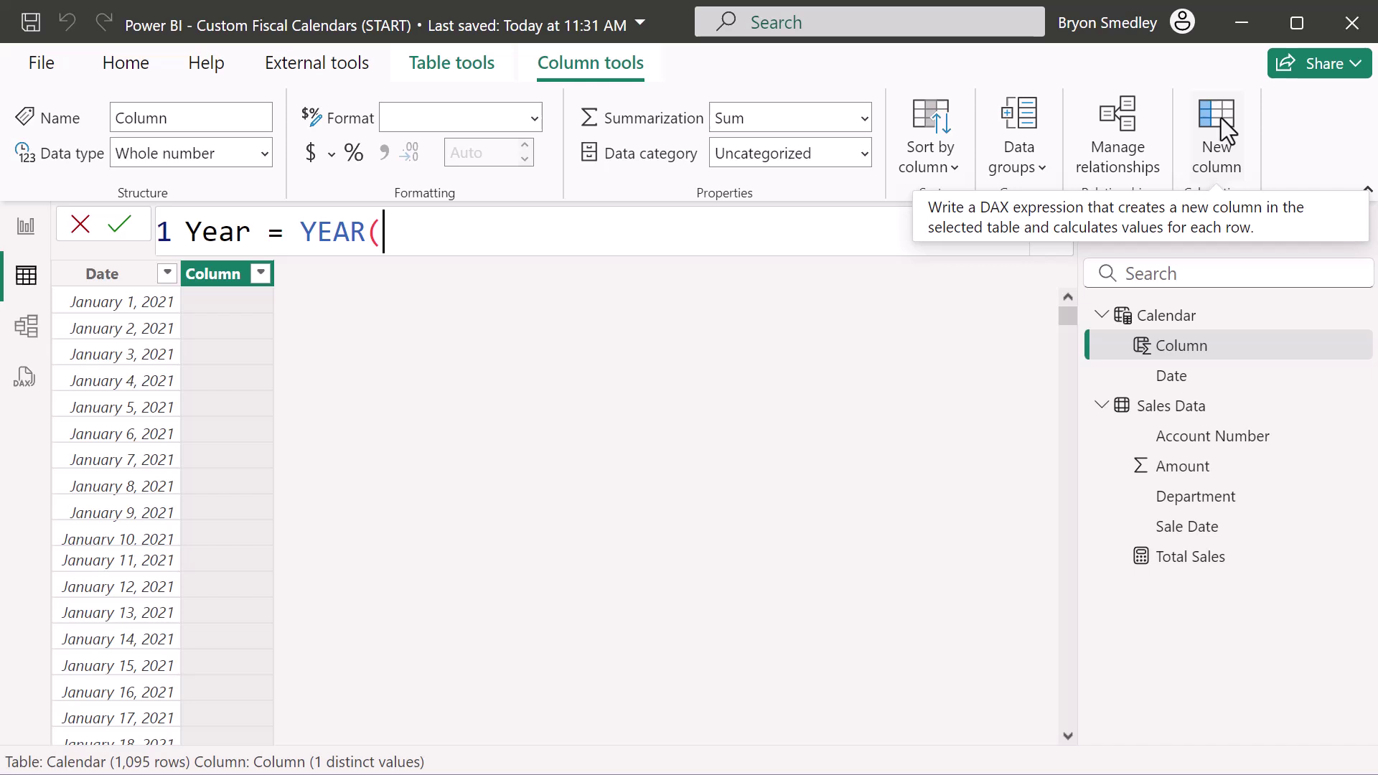
{"action": "type", "text": "'c"}
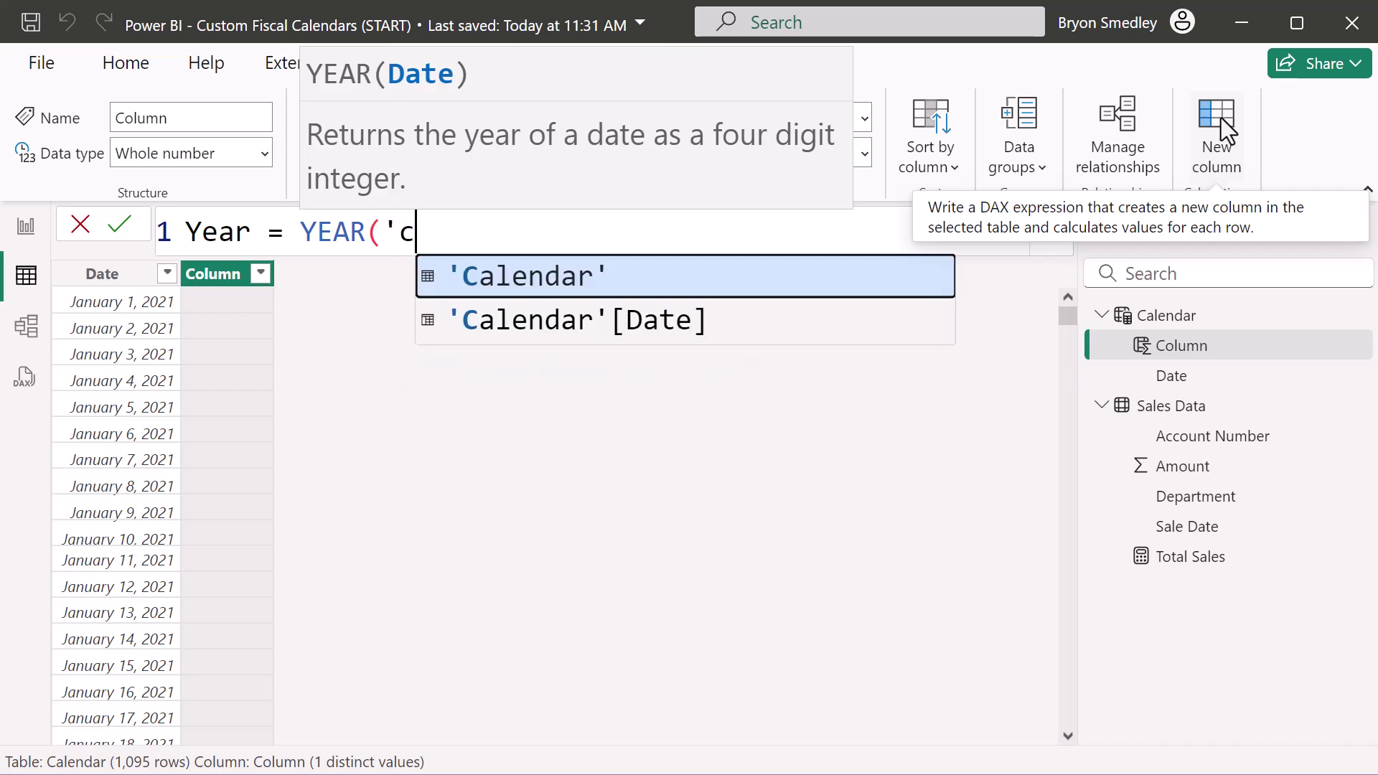
{"action": "key", "text": "Down"}
{"action": "key", "text": "Tab"}
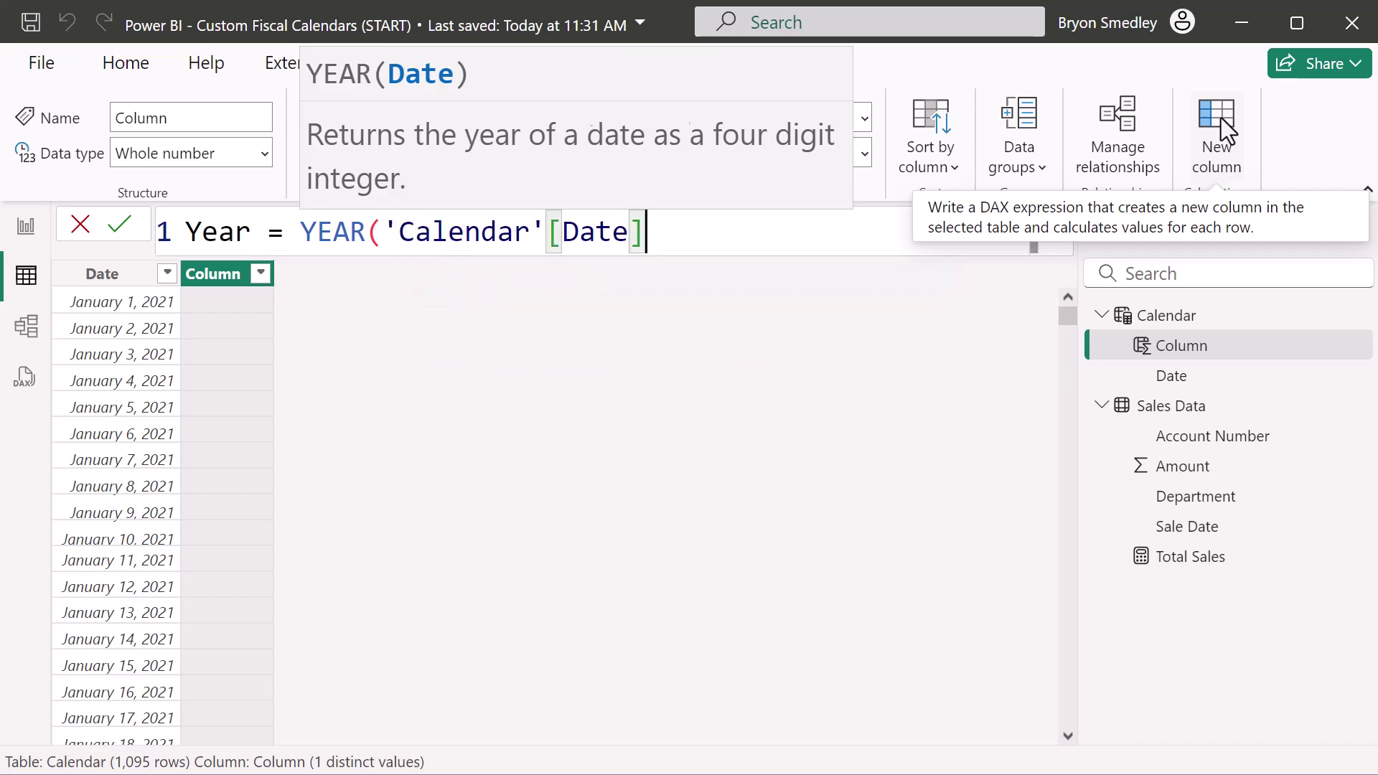
{"action": "type", "text": ")"}
{"action": "key", "text": "Return"}
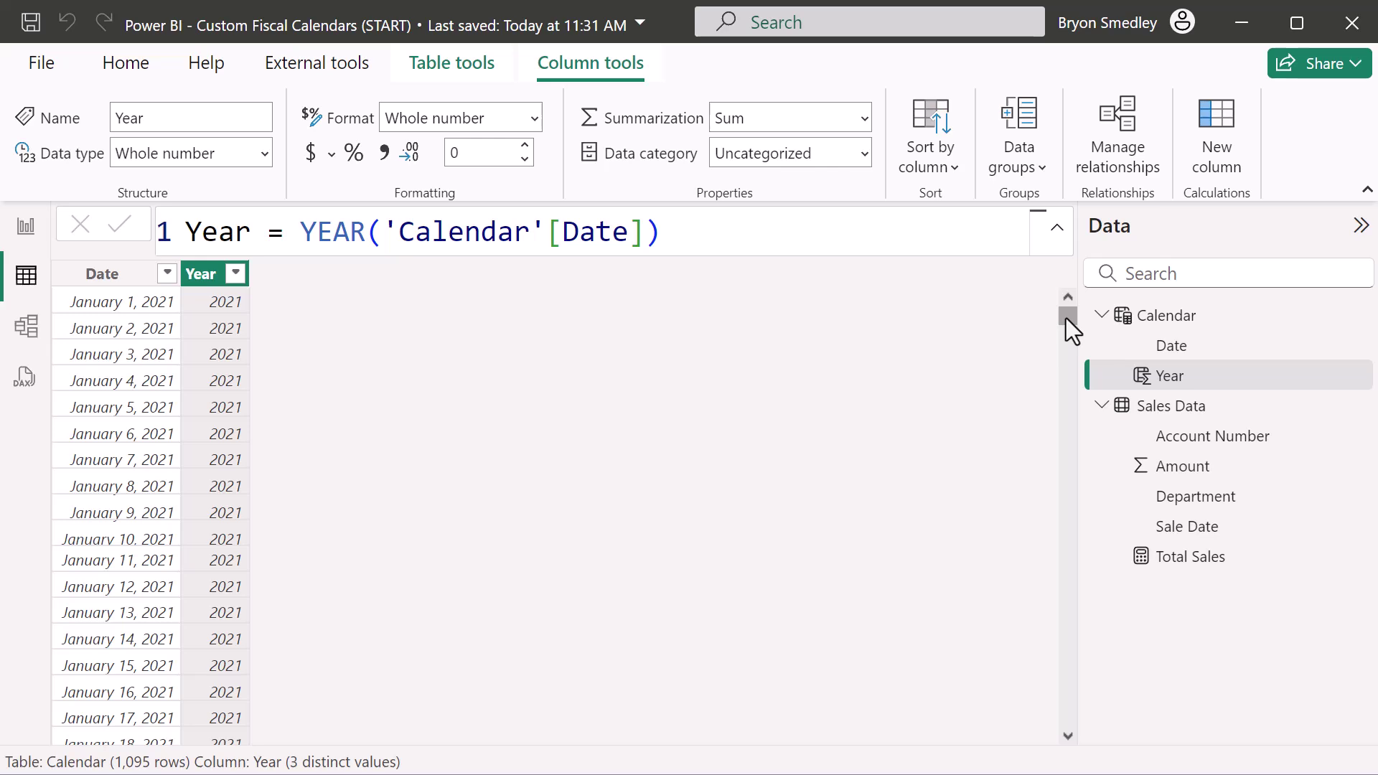
{"action": "left_click_drag", "start_coordinate": [1066, 318], "coordinate": [1055, 746]}
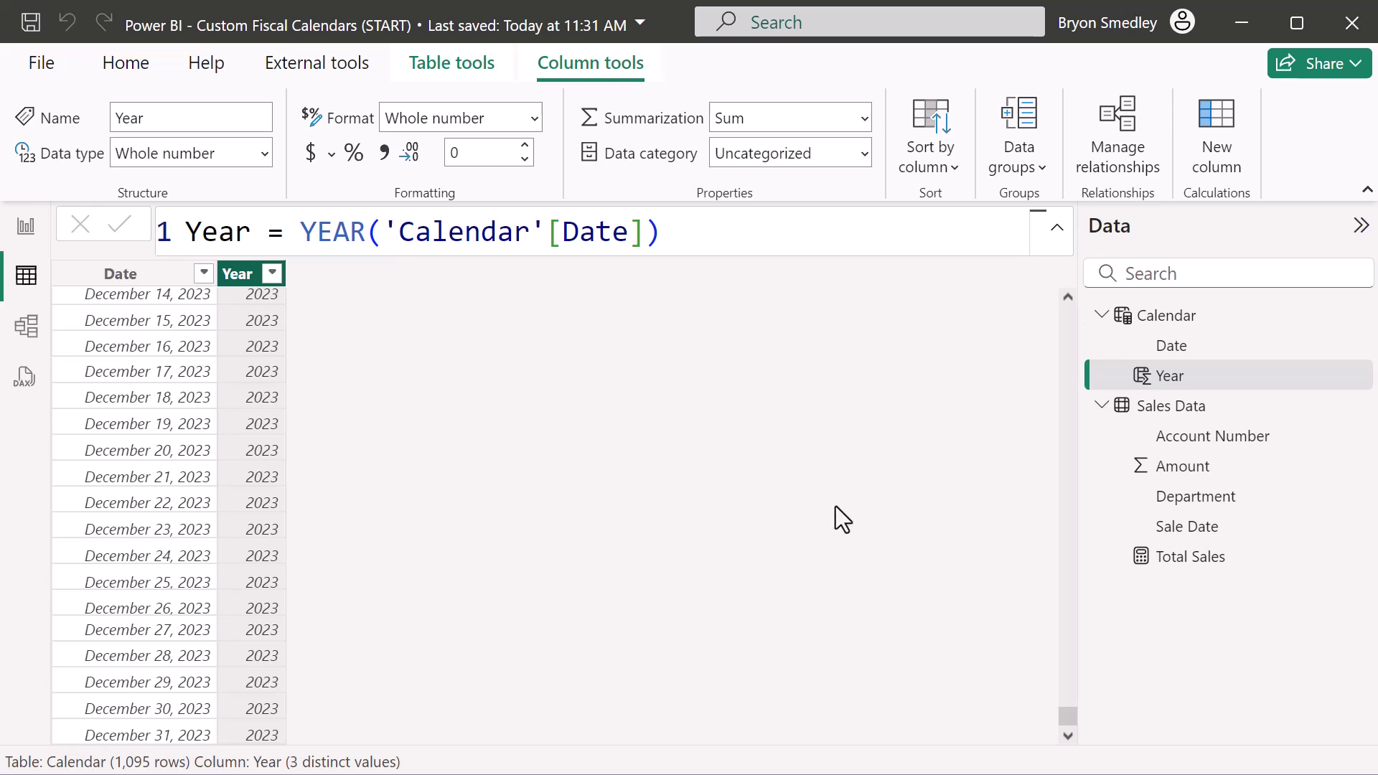
- Add a fiscal year column to the Calendar table with the formula FYear = YEAR(EDATE('Calendar'[Date], 3)) and check its values around the October changeover
{"action": "left_click", "coordinate": [1205, 118]}
{"action": "type", "text": "FYear"}
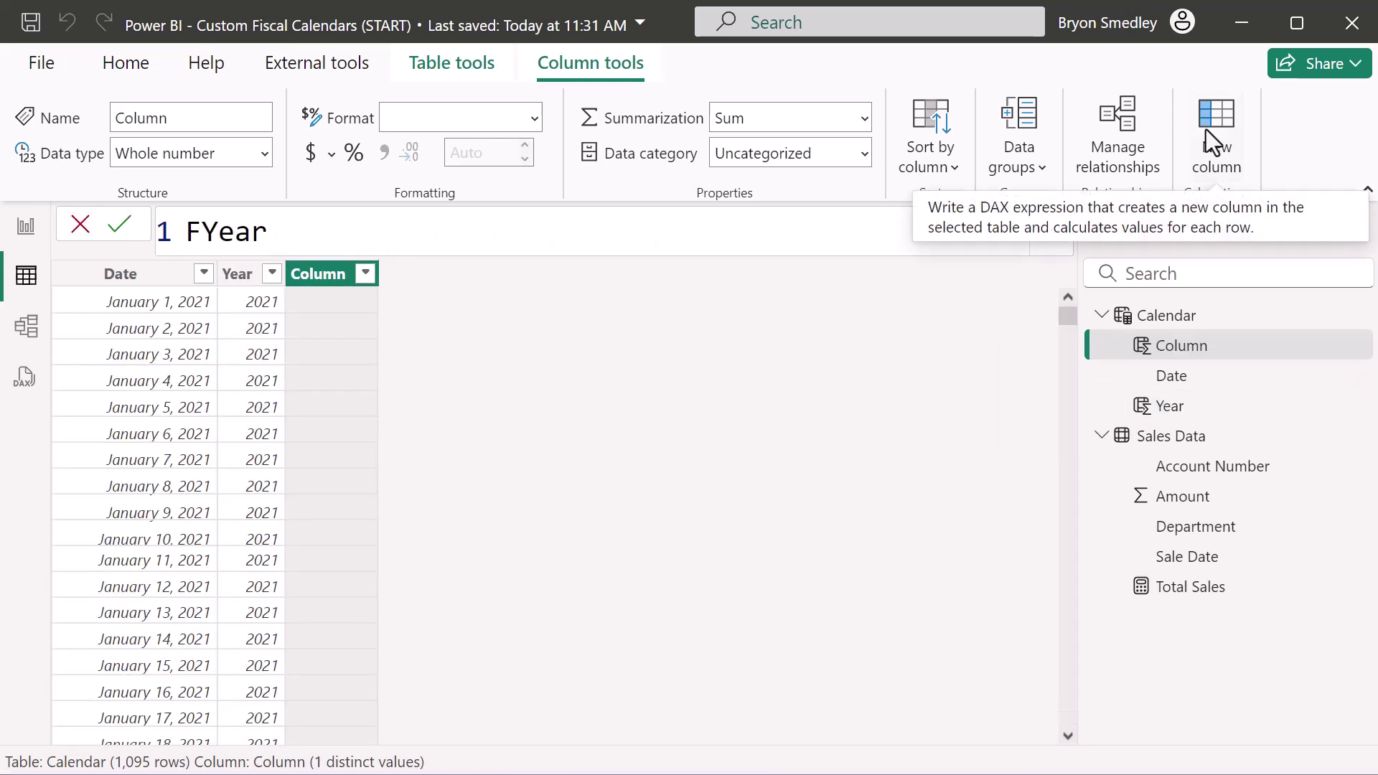
{"action": "type", "text": " = YEAR"}
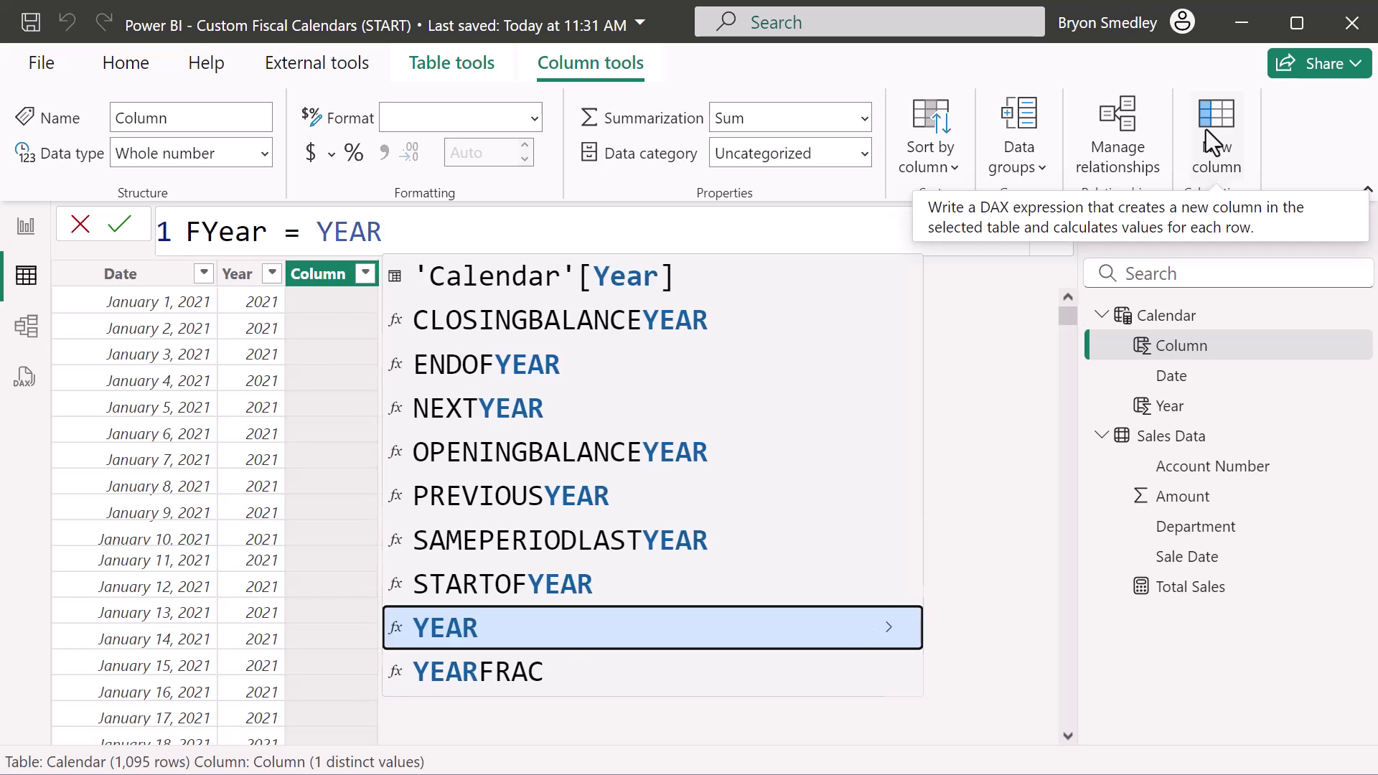
{"action": "type", "text": "(ED"}
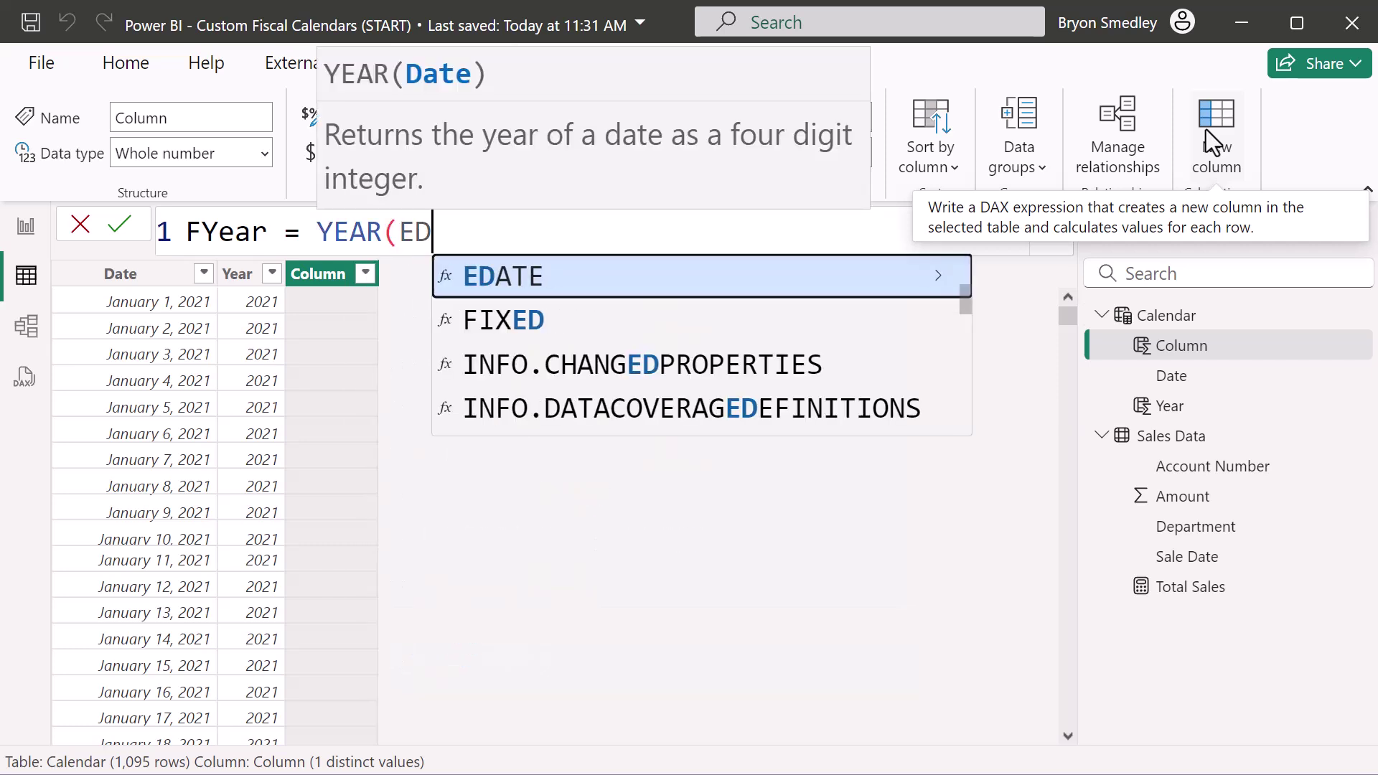
{"action": "key", "text": "Tab"}
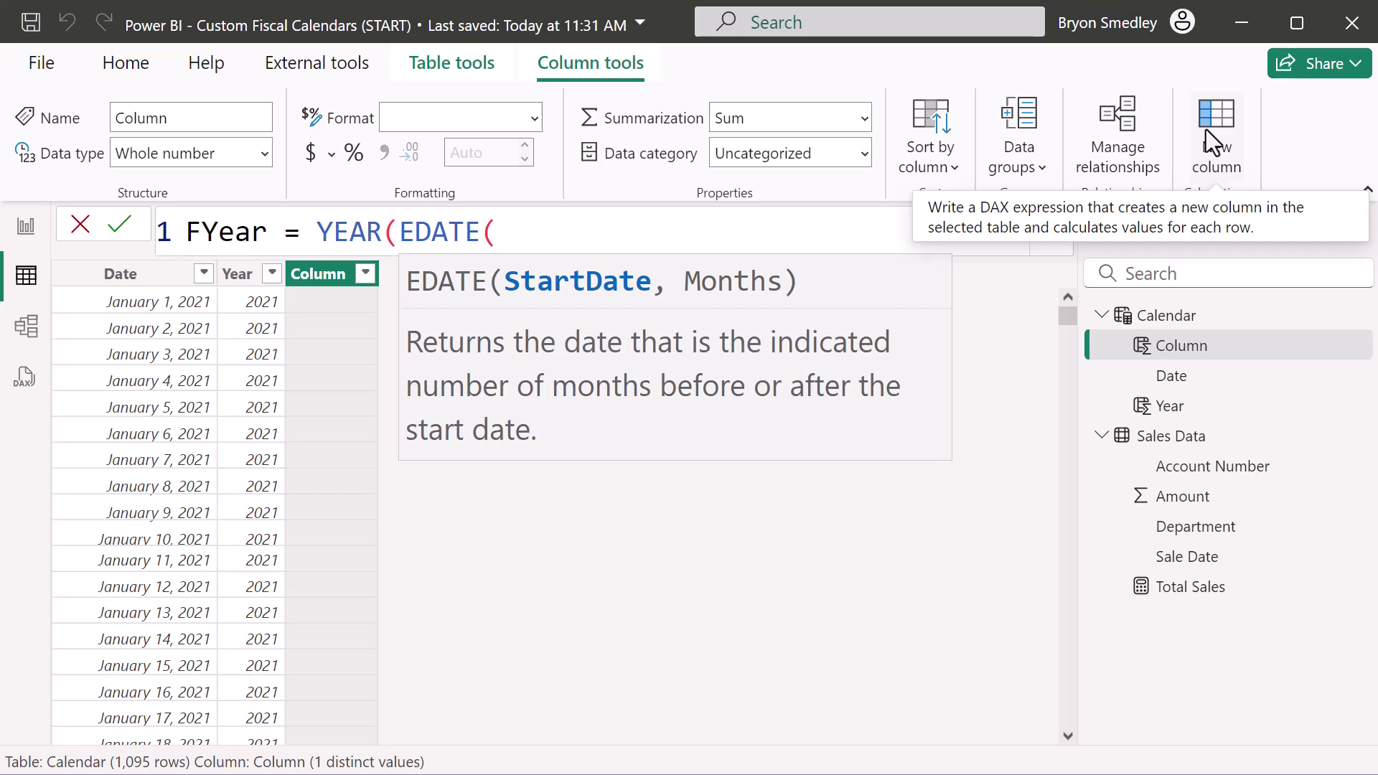
{"action": "type", "text": "'C"}
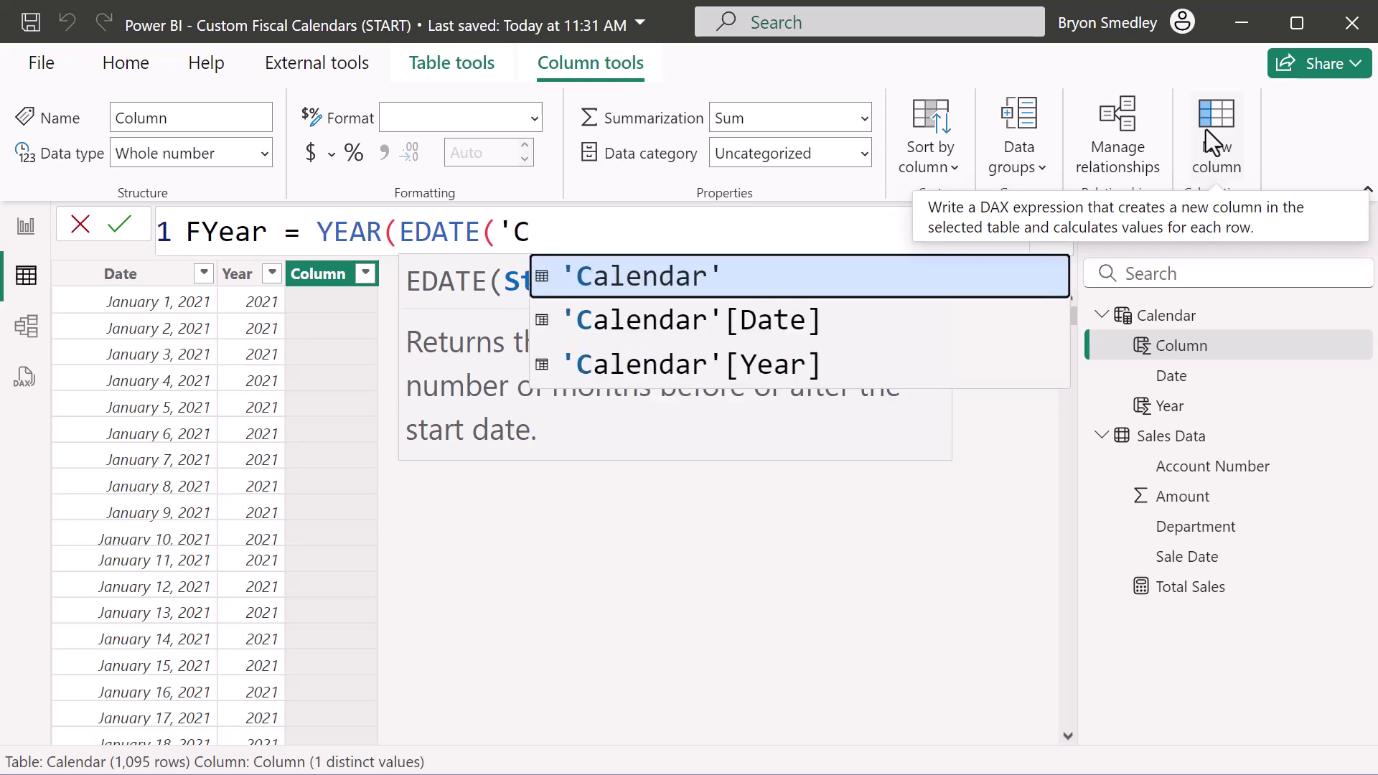
{"action": "key", "text": "Down"}
{"action": "key", "text": "Tab"}
{"action": "type", "text": ", 3)"}
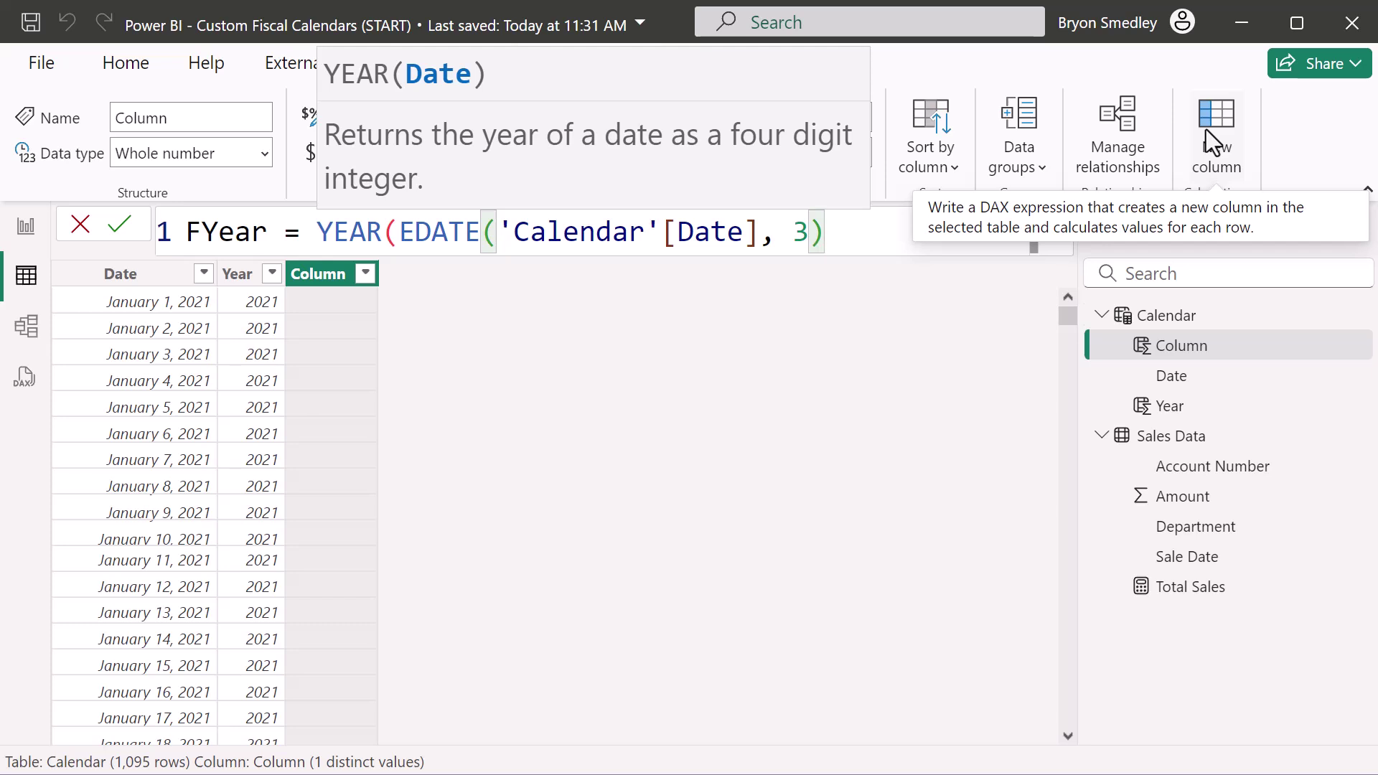
{"action": "type", "text": ")"}
{"action": "key", "text": "Return"}
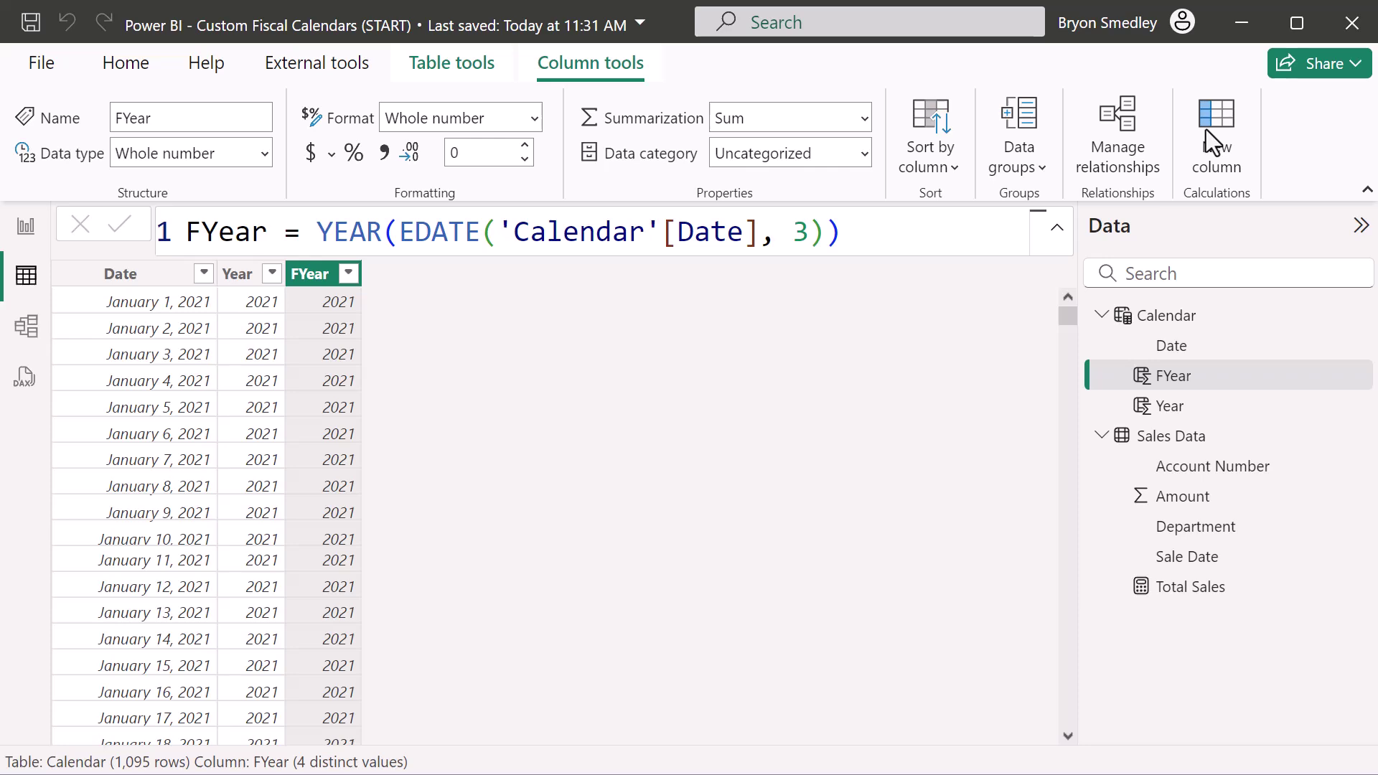
{"action": "left_click_drag", "start_coordinate": [1068, 320], "coordinate": [1075, 401]}
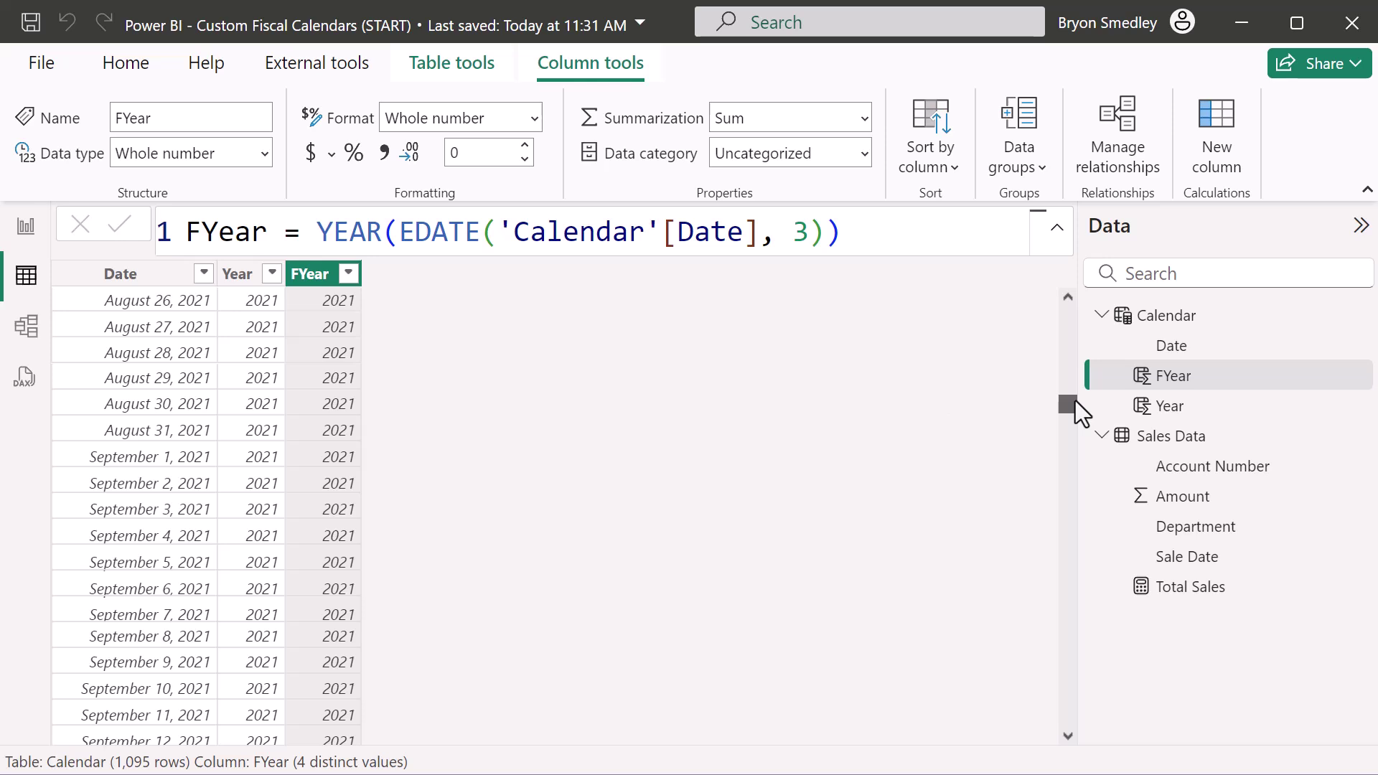
{"action": "left_click_drag", "start_coordinate": [1075, 400], "coordinate": [1075, 417]}
{"action": "scroll", "coordinate": [719, 353], "scroll_direction": "up", "scroll_amount": 3}
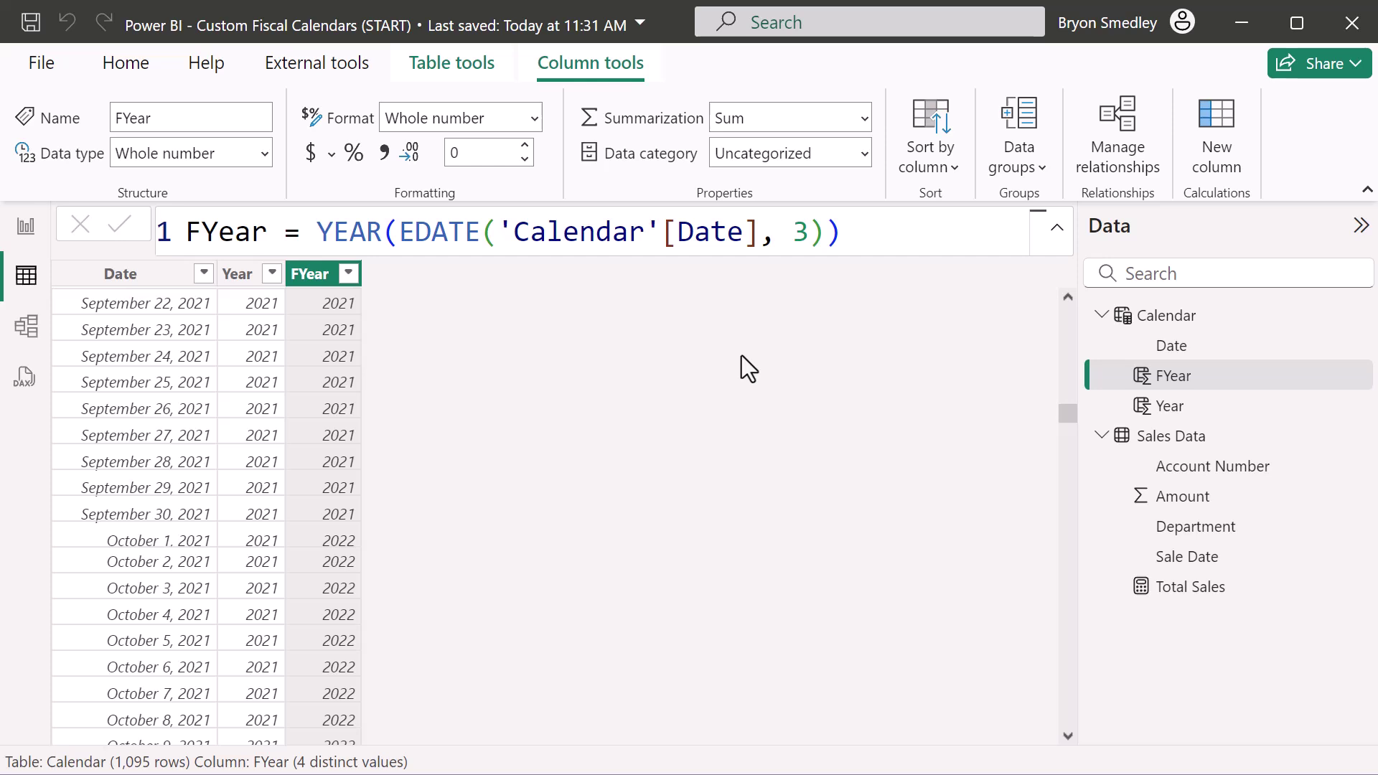
- Add a calculated column to the Calendar table with the formula Quarter = QUARTER('Calendar'[Date])
{"action": "left_click", "coordinate": [1226, 139]}
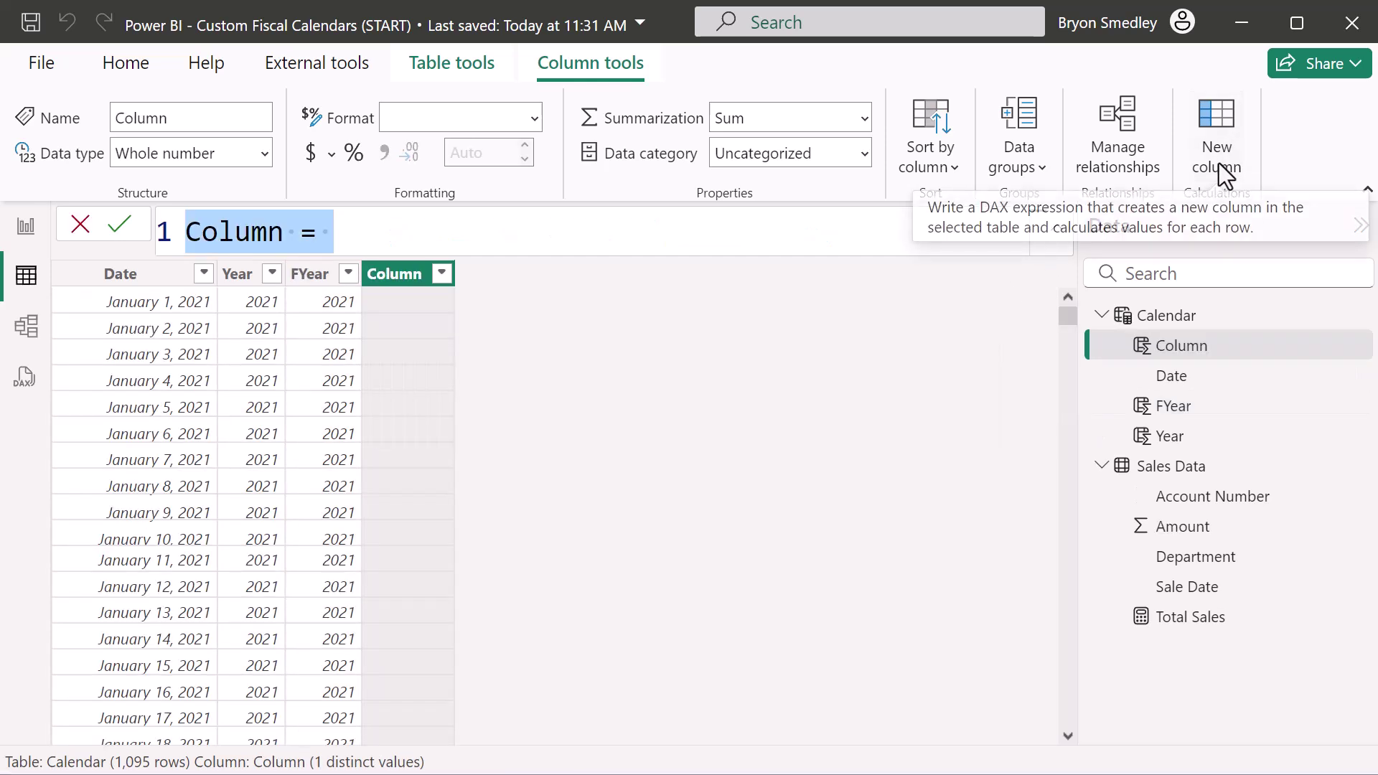
{"action": "type", "text": "Quar"}
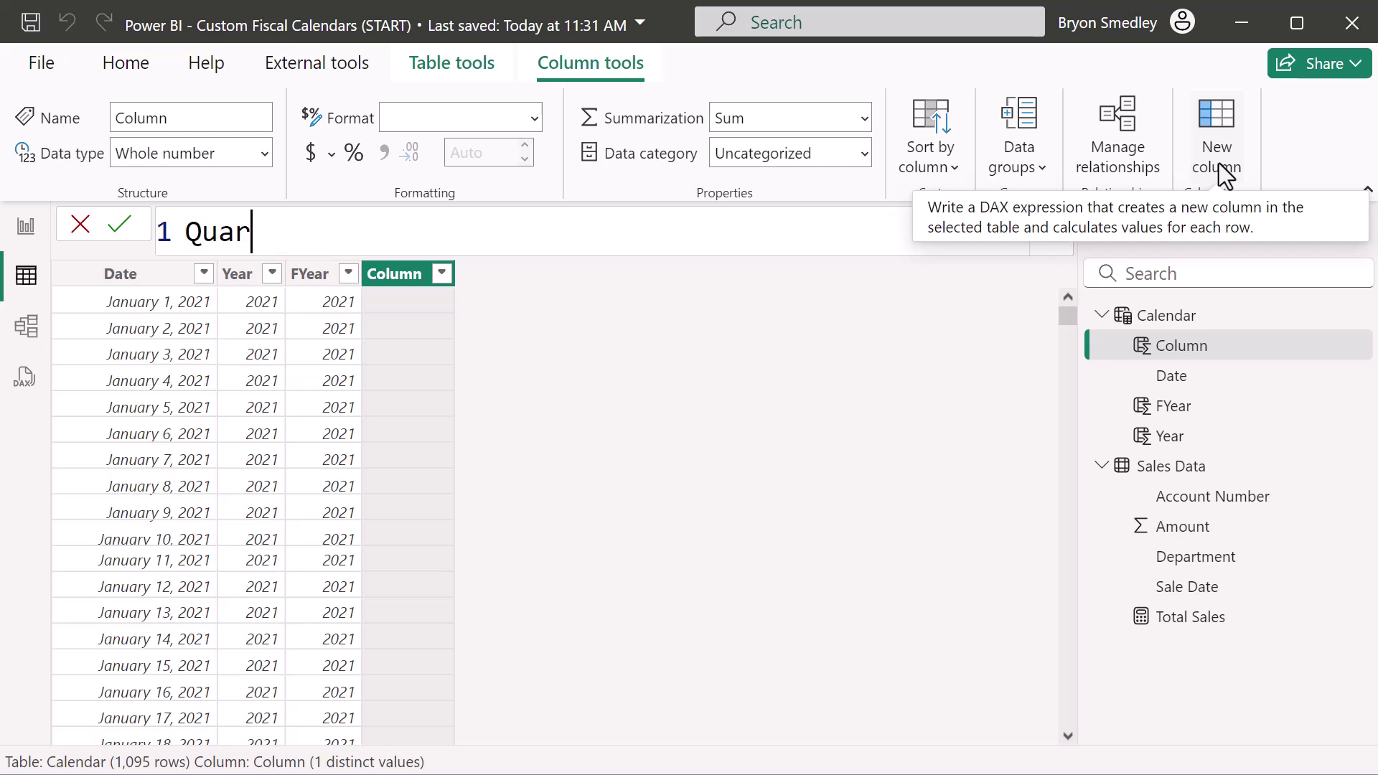
{"action": "type", "text": "ter = QUA"}
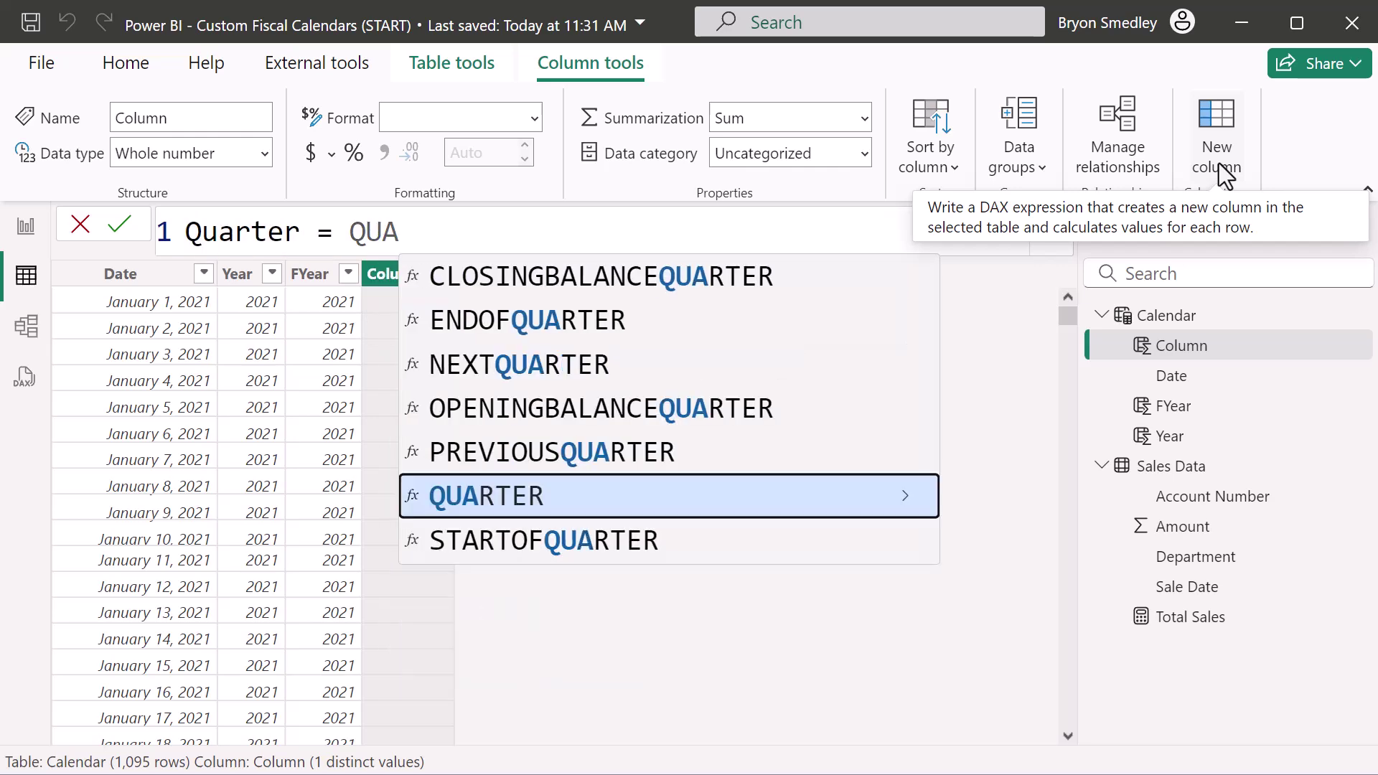
{"action": "key", "text": "Tab"}
{"action": "type", "text": "'c"}
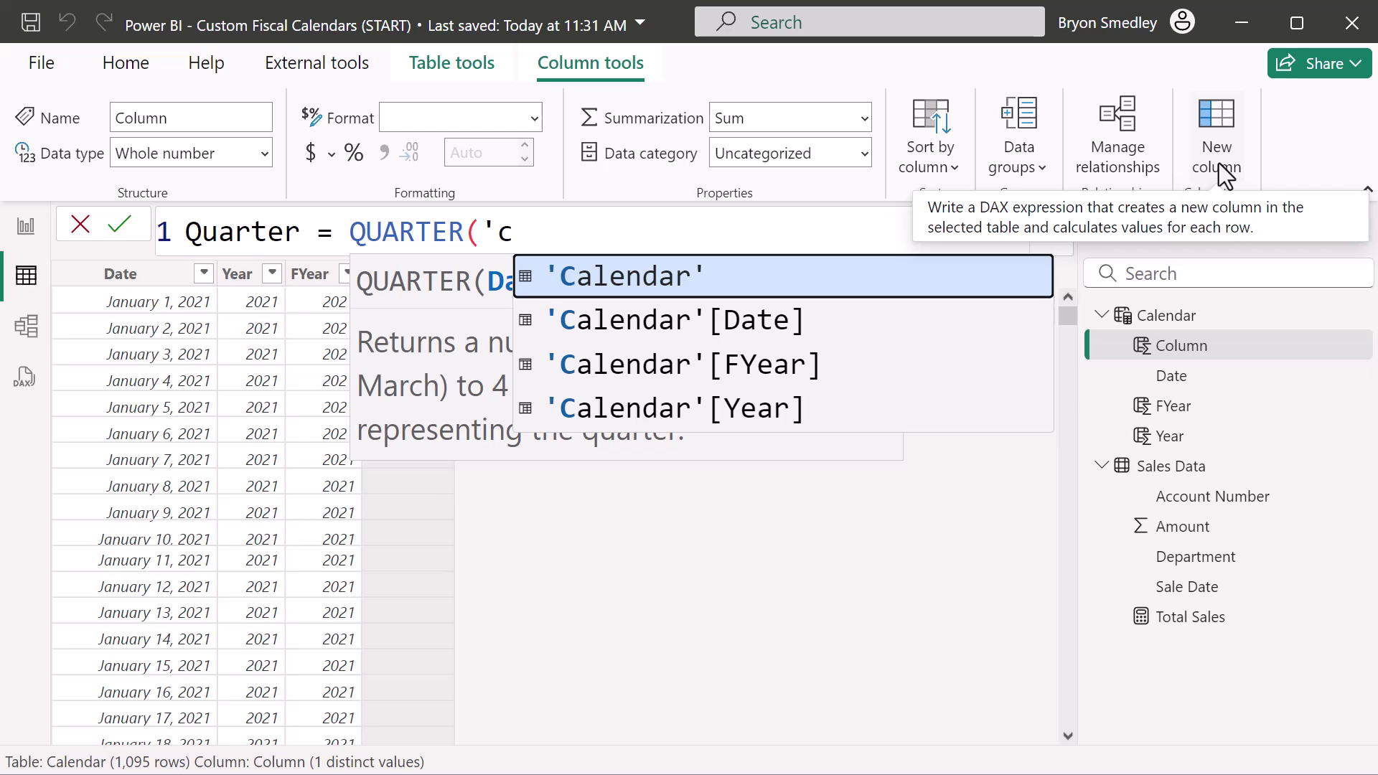
{"action": "key", "text": "Down"}
{"action": "key", "text": "Tab"}
{"action": "type", "text": ")"}
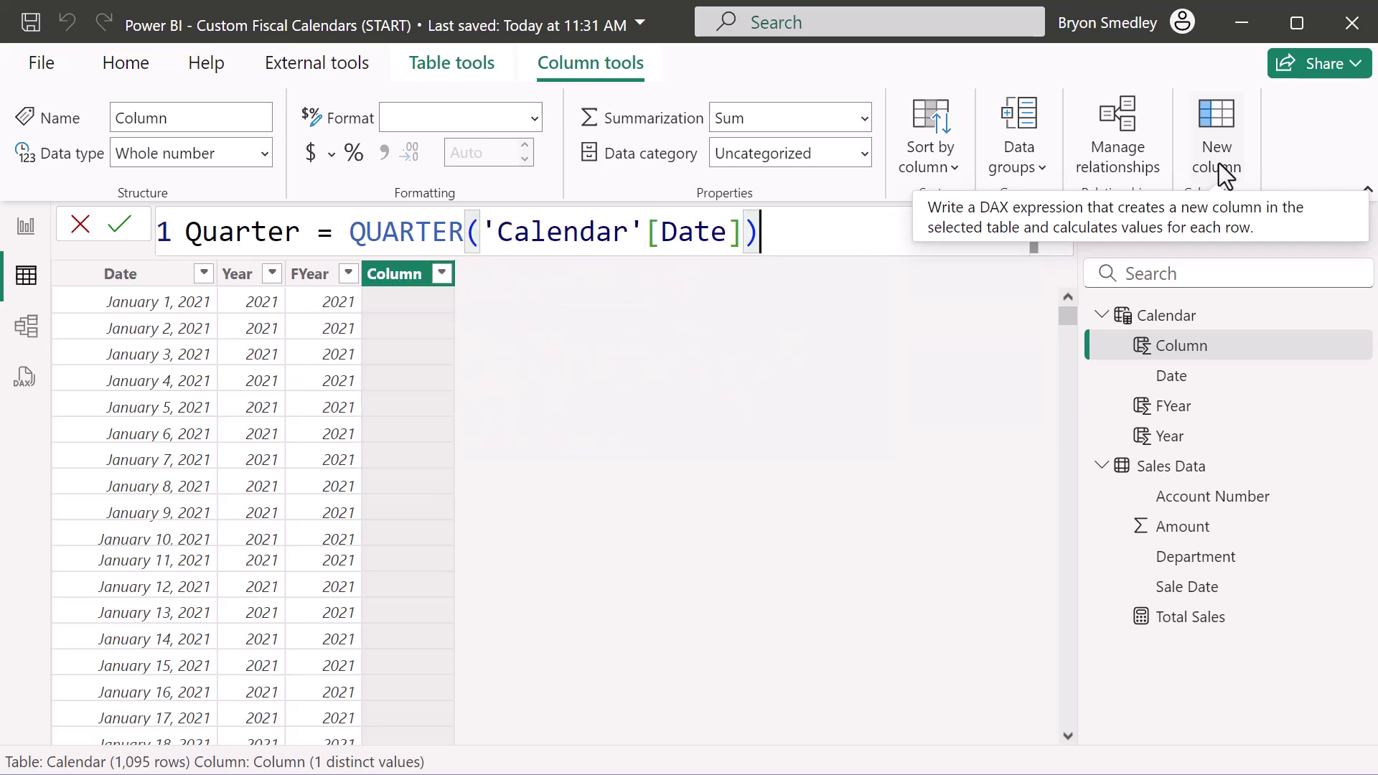
{"action": "key", "text": "Return"}
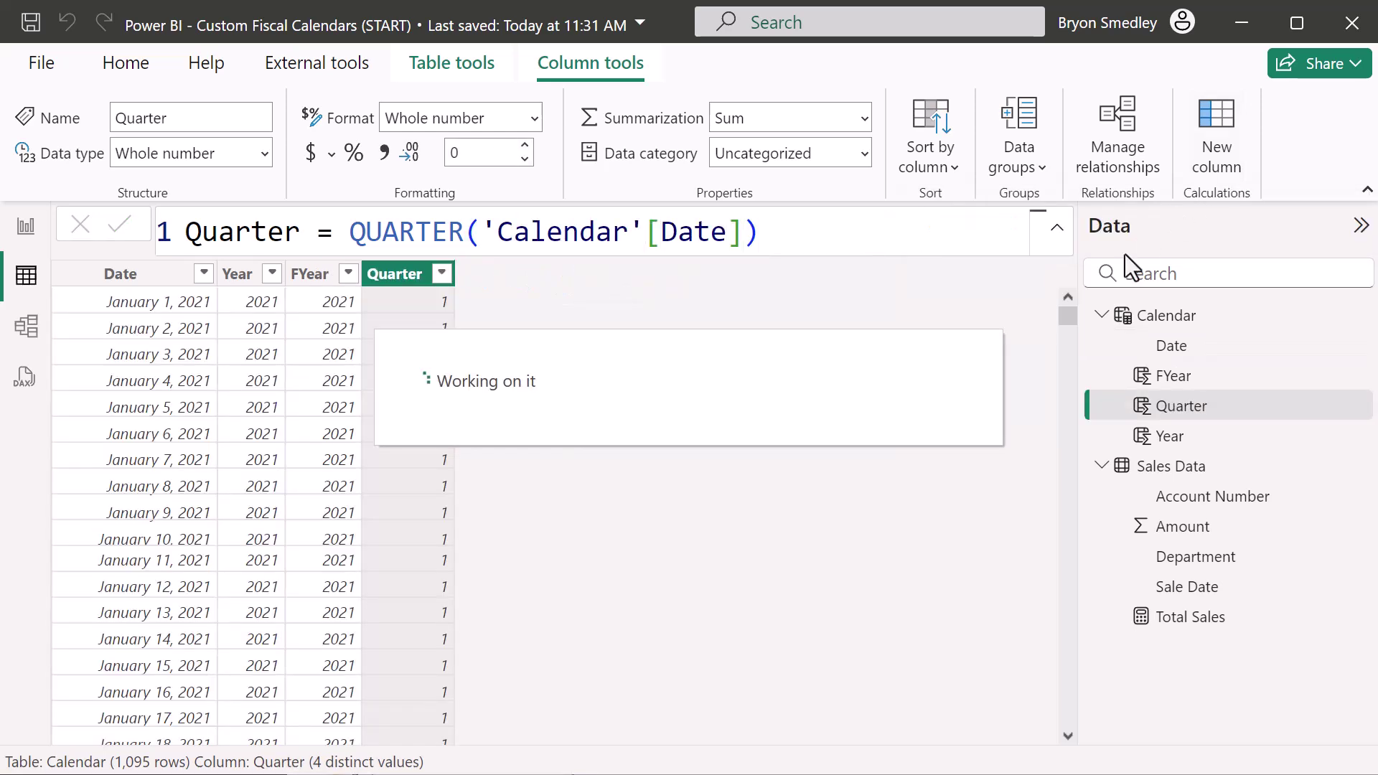
{"action": "left_click_drag", "start_coordinate": [1062, 317], "coordinate": [1085, 447]}
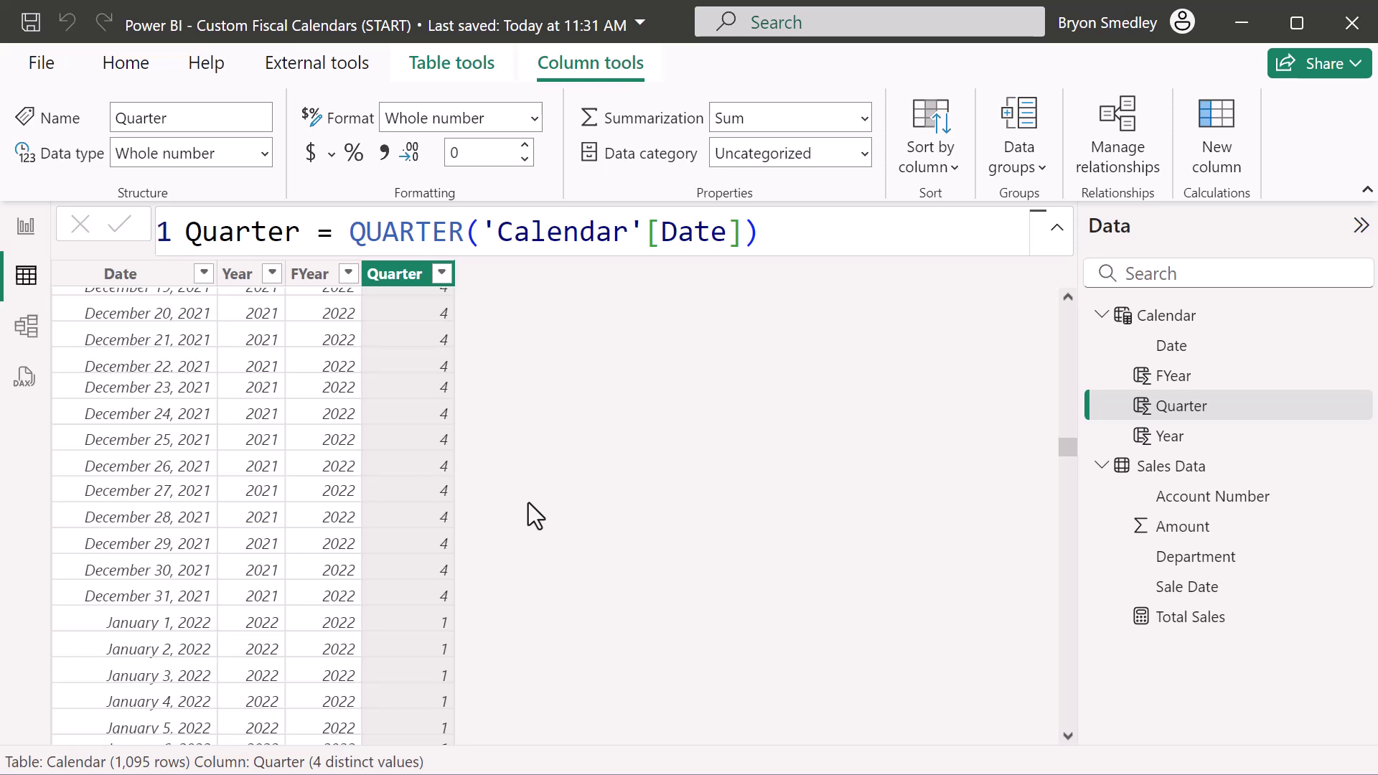
- Add a fiscal quarter column to the Calendar table with the formula FQuarter = QUARTER(EDATE('Calendar'[Date], 3))
{"action": "left_click", "coordinate": [1216, 123]}
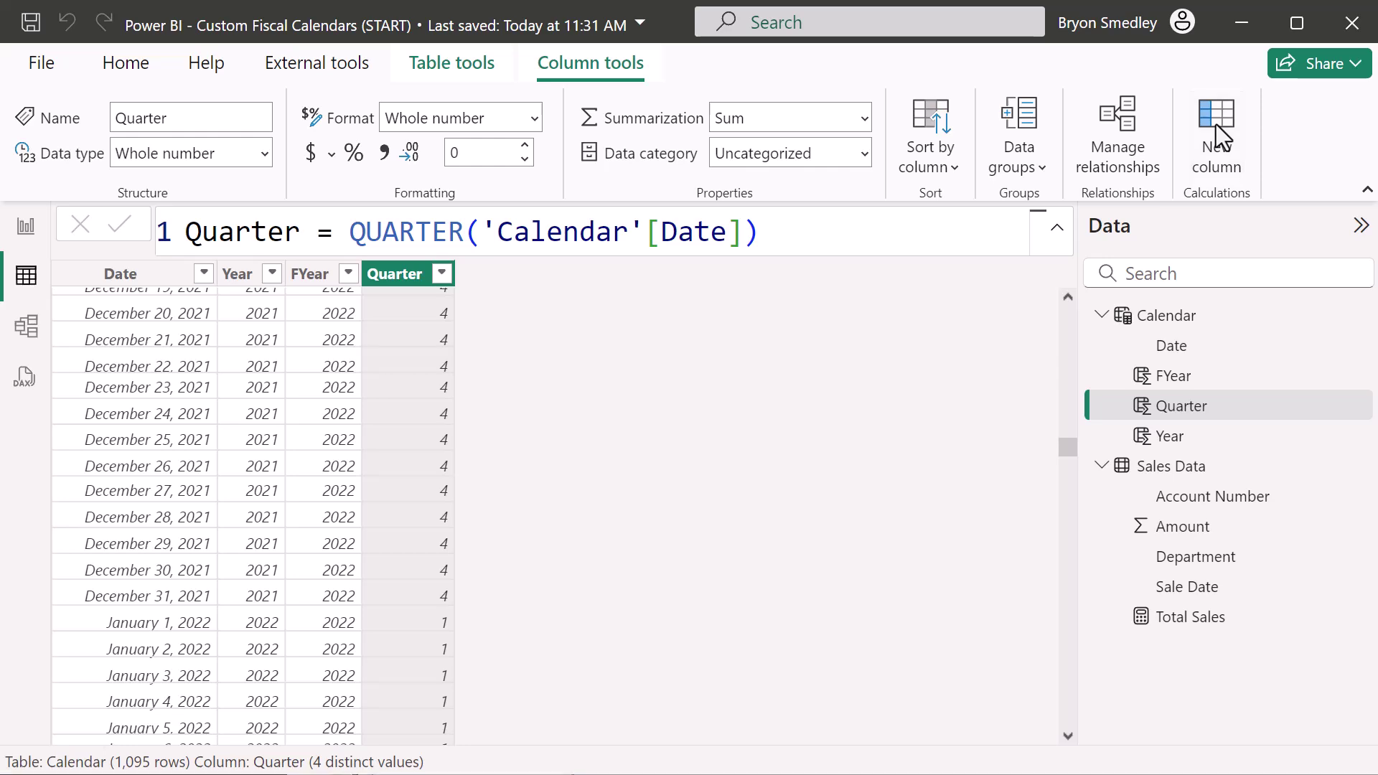
{"action": "type", "text": "FQu"}
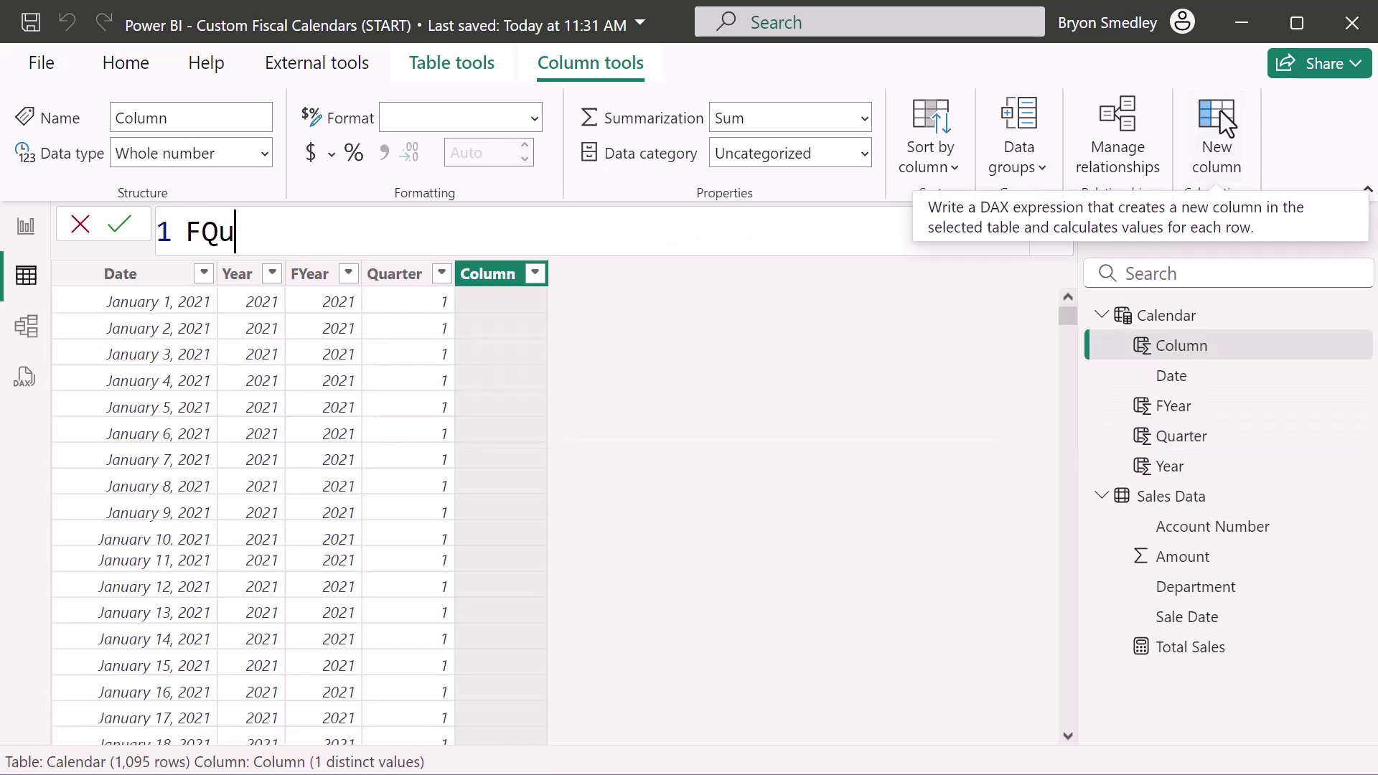
{"action": "type", "text": "arter = QUARTER("}
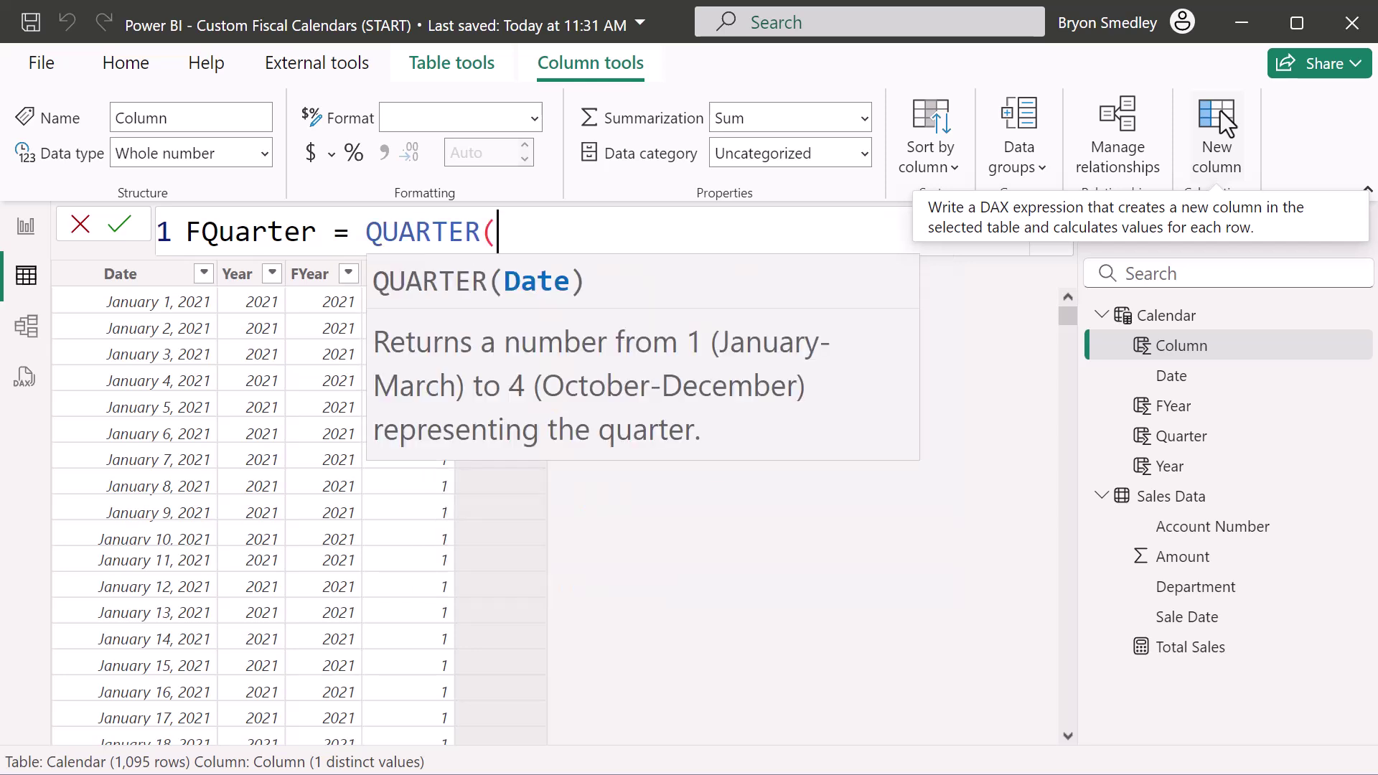
{"action": "type", "text": "EDATE("}
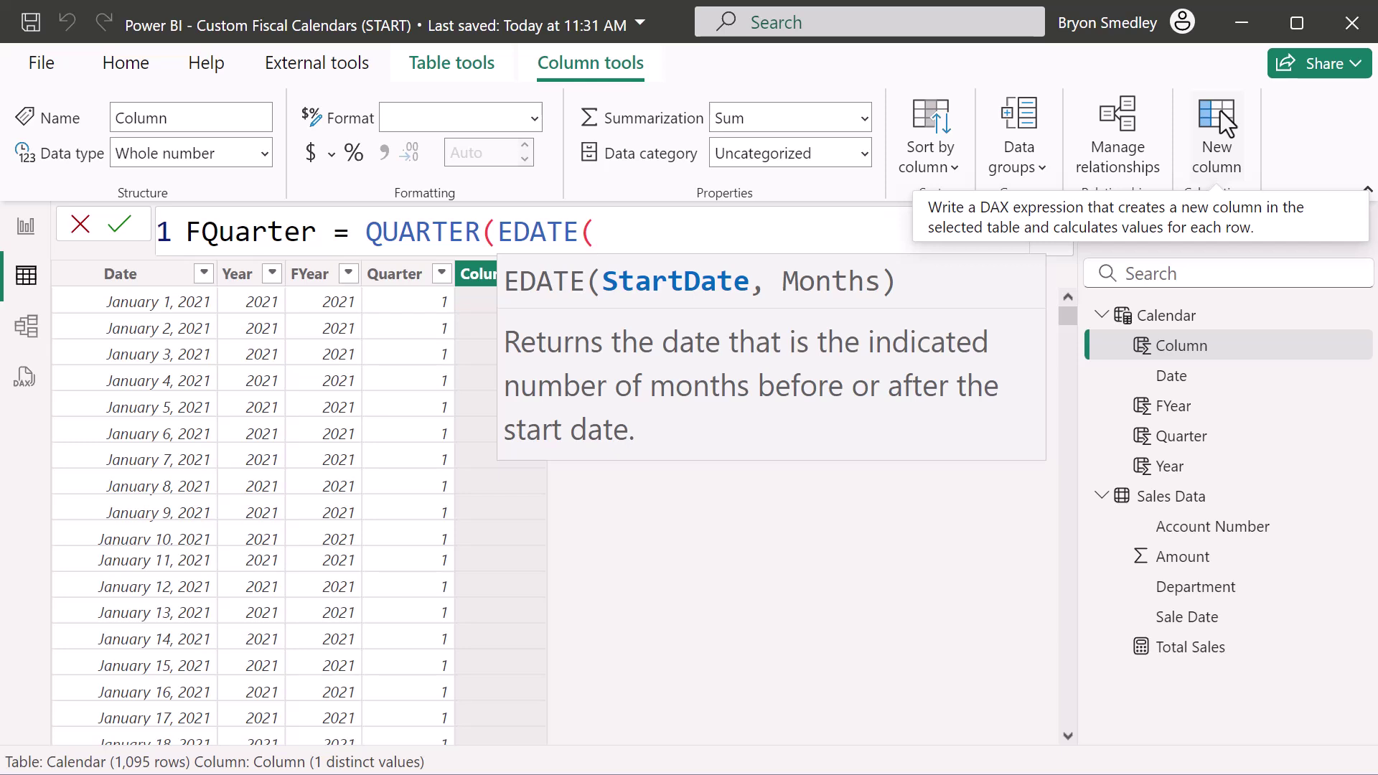
{"action": "type", "text": "'C"}
{"action": "key", "text": "Down"}
{"action": "key", "text": "Tab"}
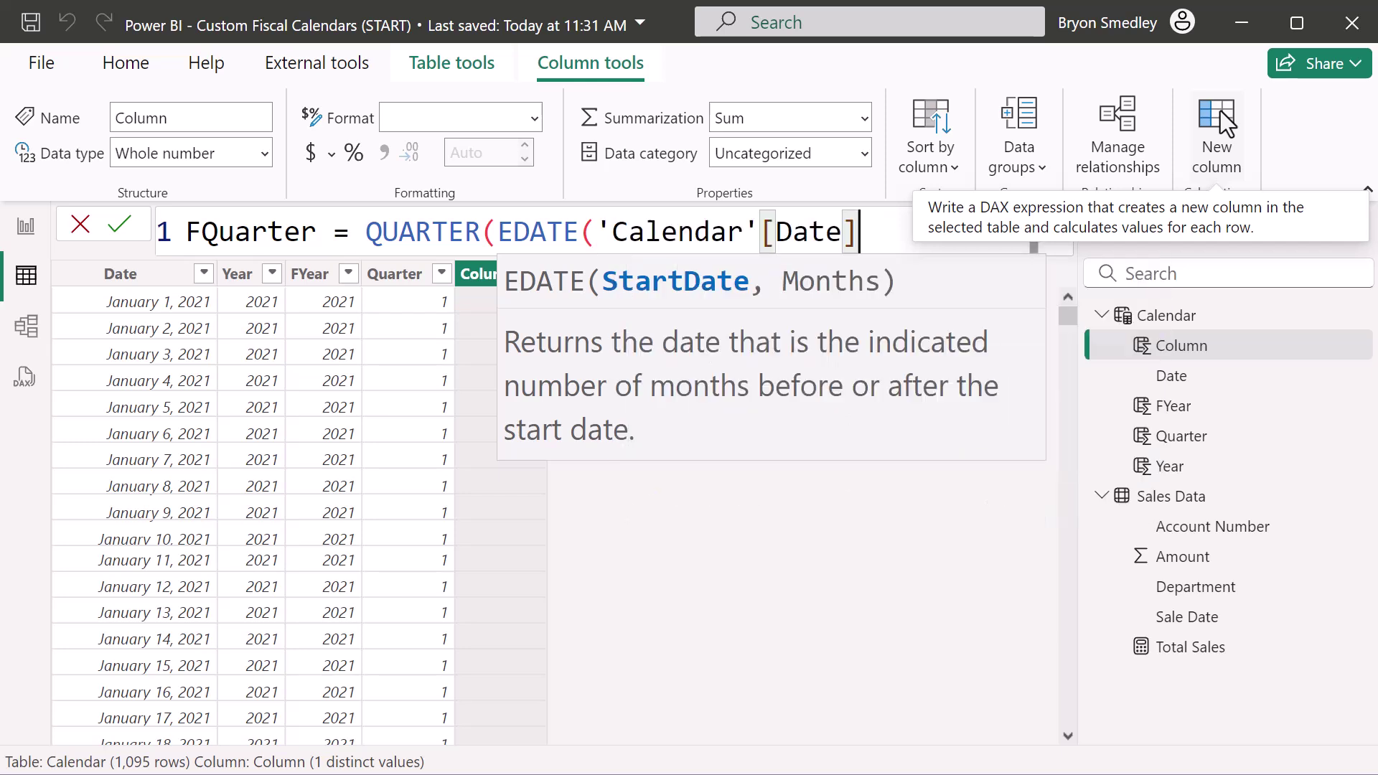
{"action": "type", "text": ", 3"}
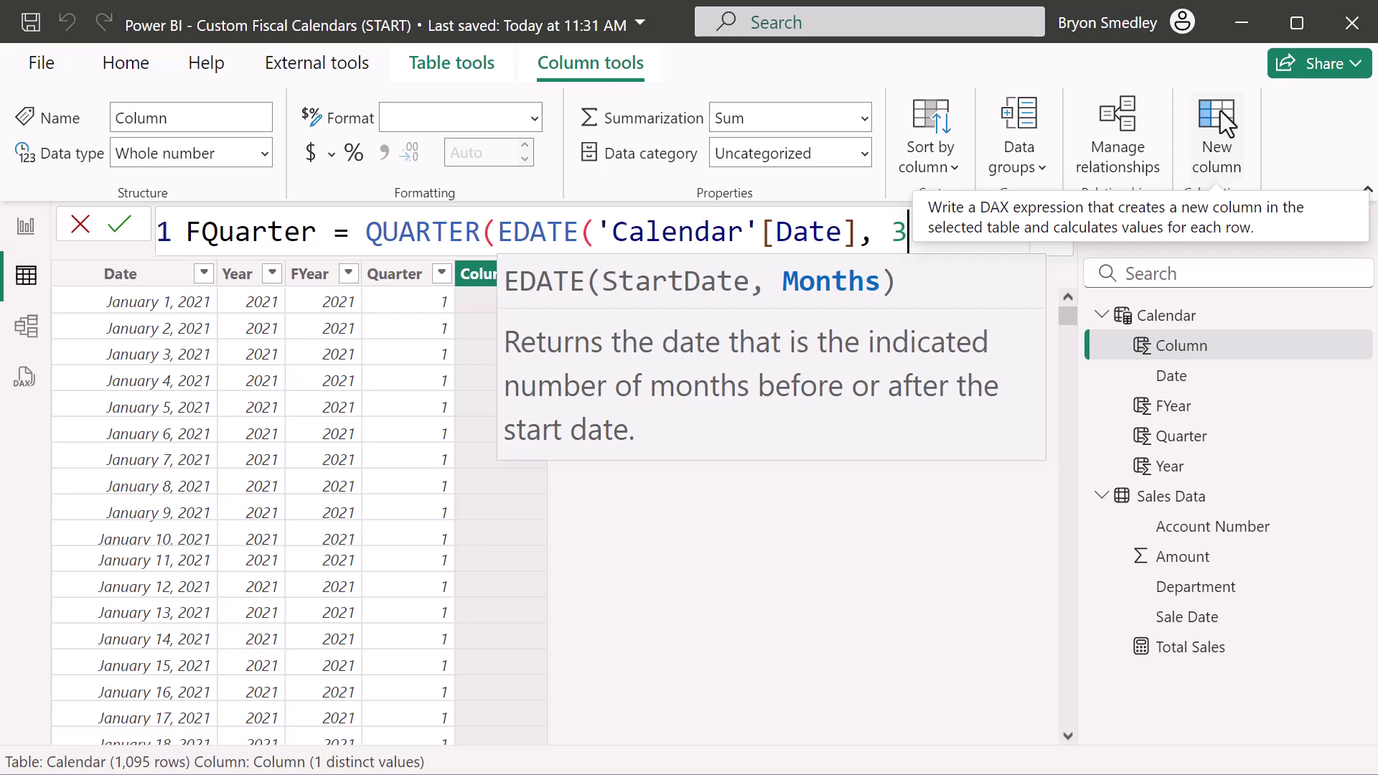
{"action": "type", "text": "))"}
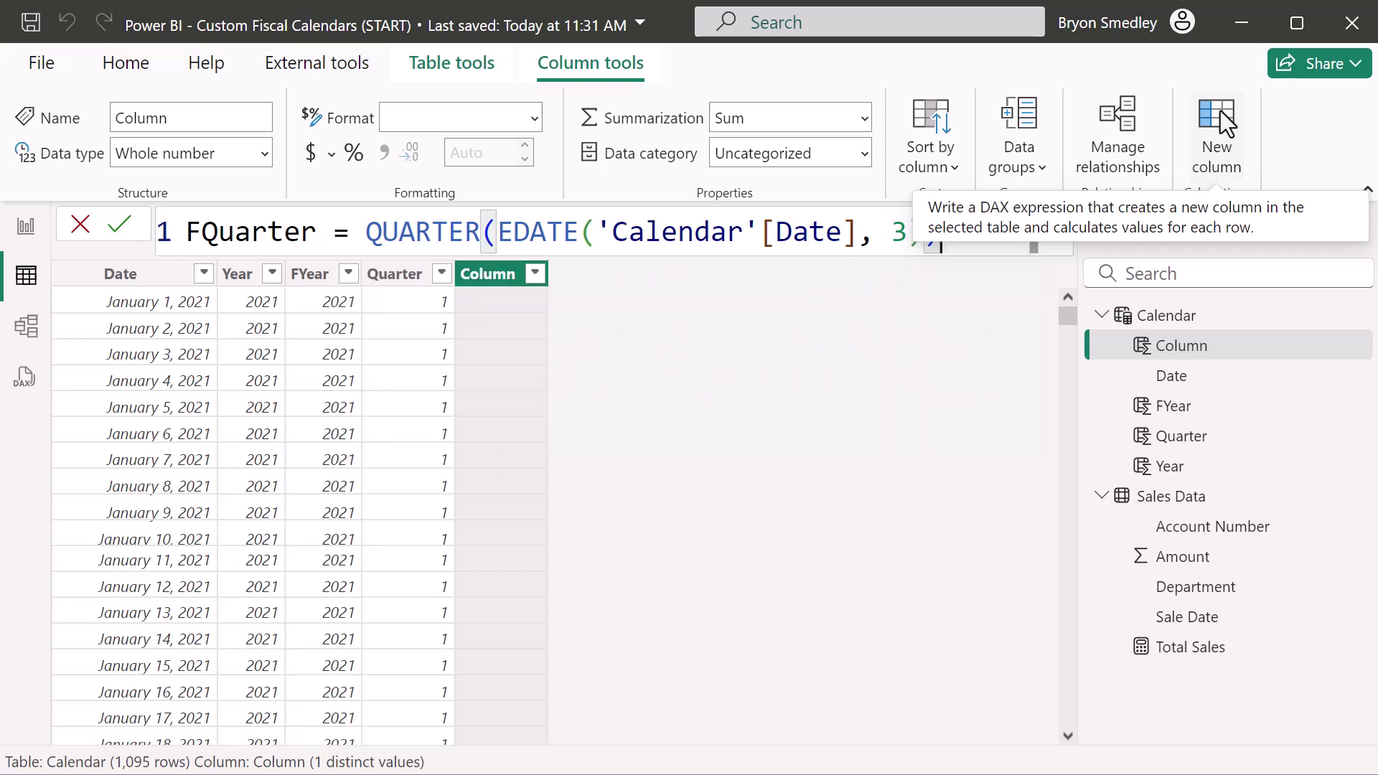
{"action": "key", "text": "Return"}
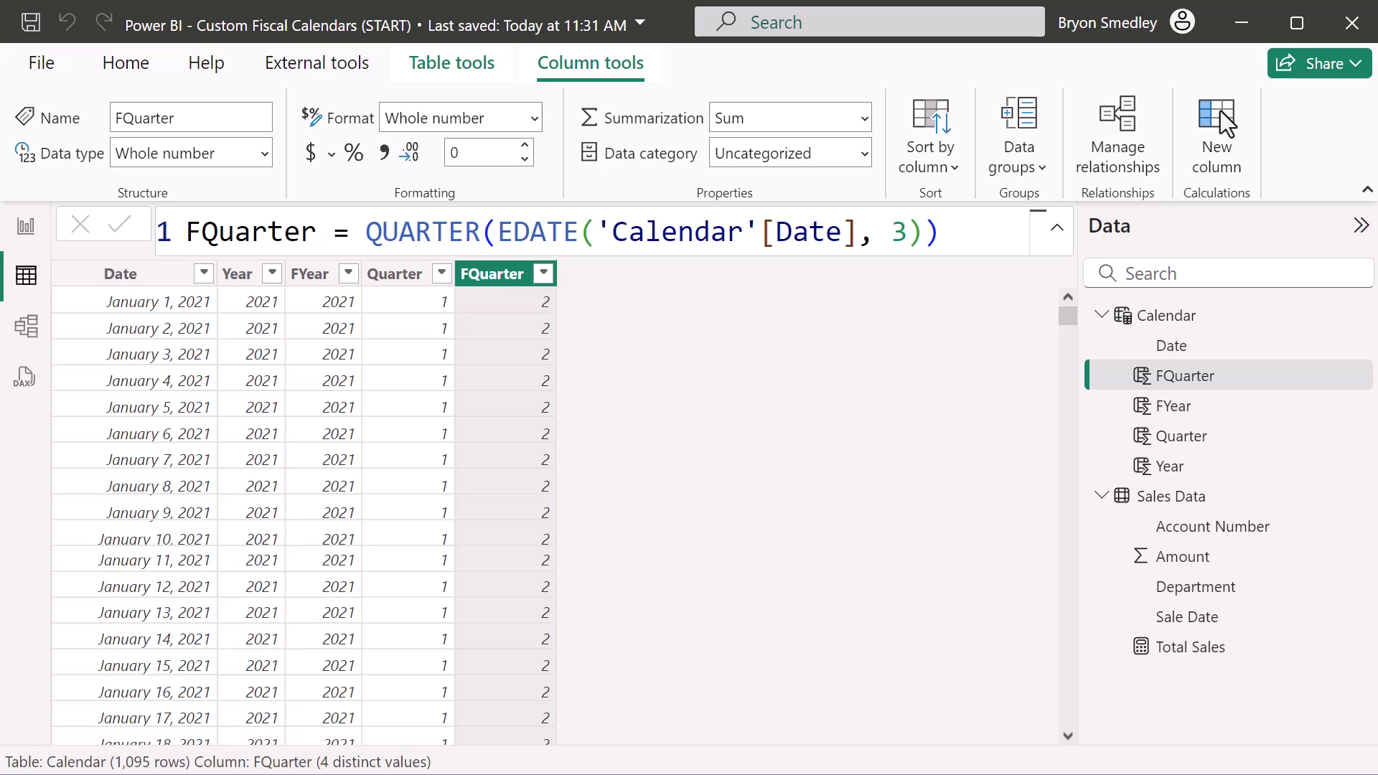
{"action": "left_click_drag", "start_coordinate": [1066, 320], "coordinate": [1065, 408]}
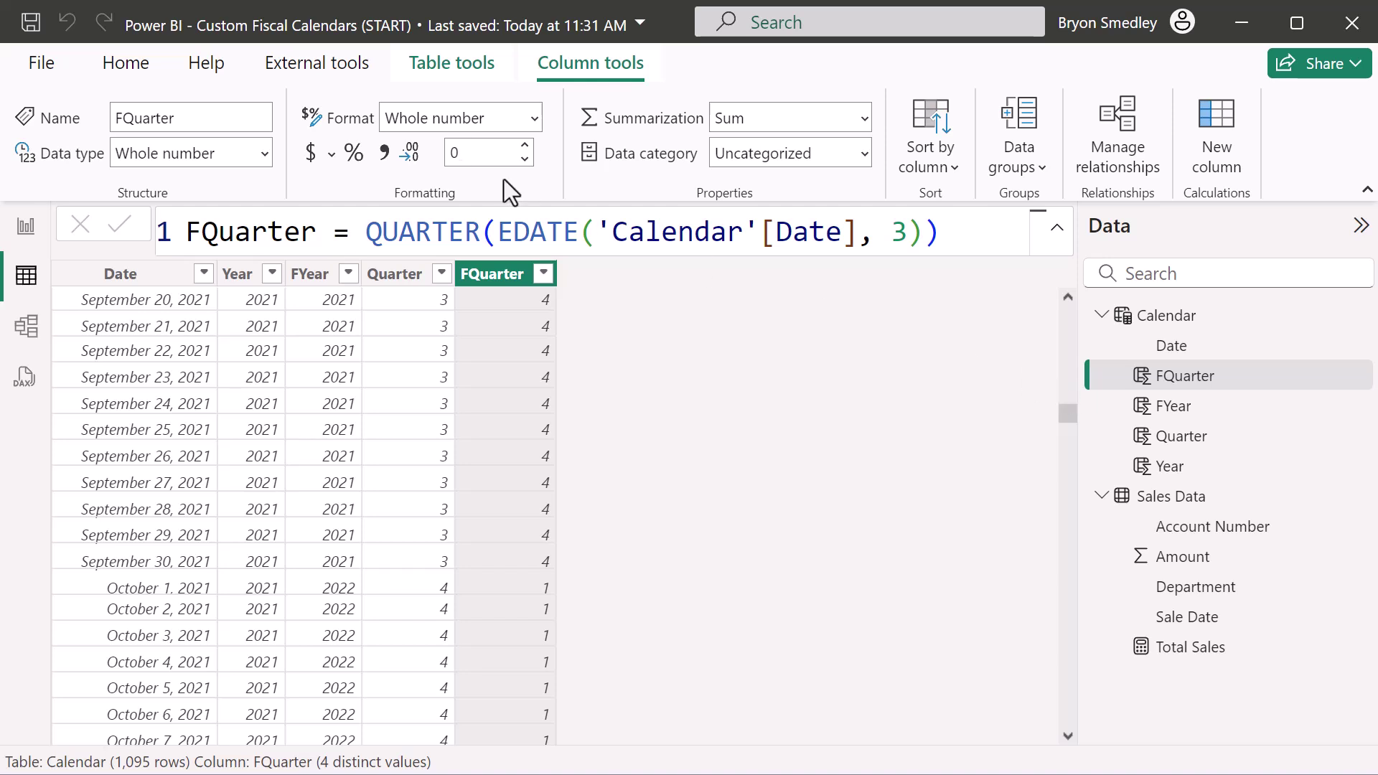
- Prefix the Quarter column's values with Q by inserting "Q" & before QUARTER in its formula
{"action": "left_click", "coordinate": [1191, 439]}
{"action": "left_click", "coordinate": [351, 231]}
{"action": "type", "text": "\"Q\" &"}
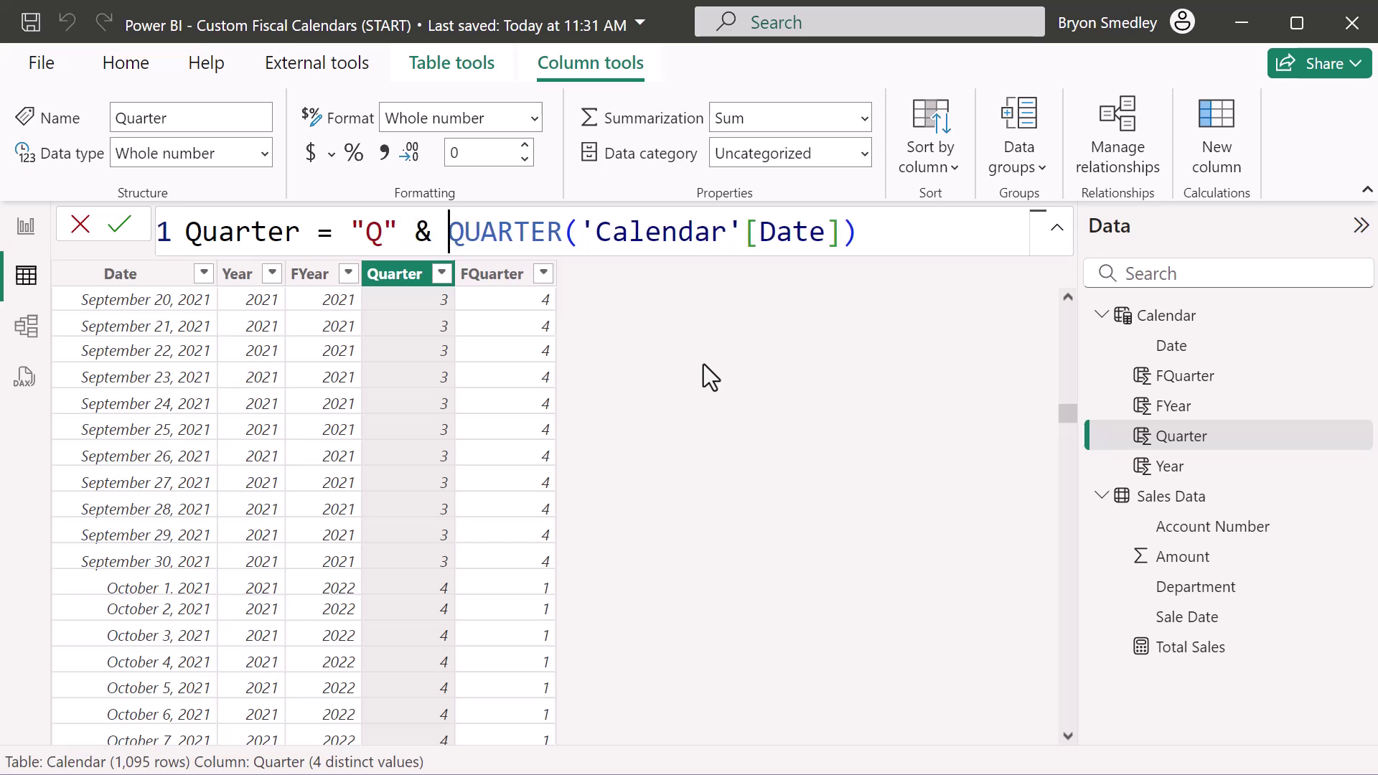
{"action": "key", "text": "Return"}
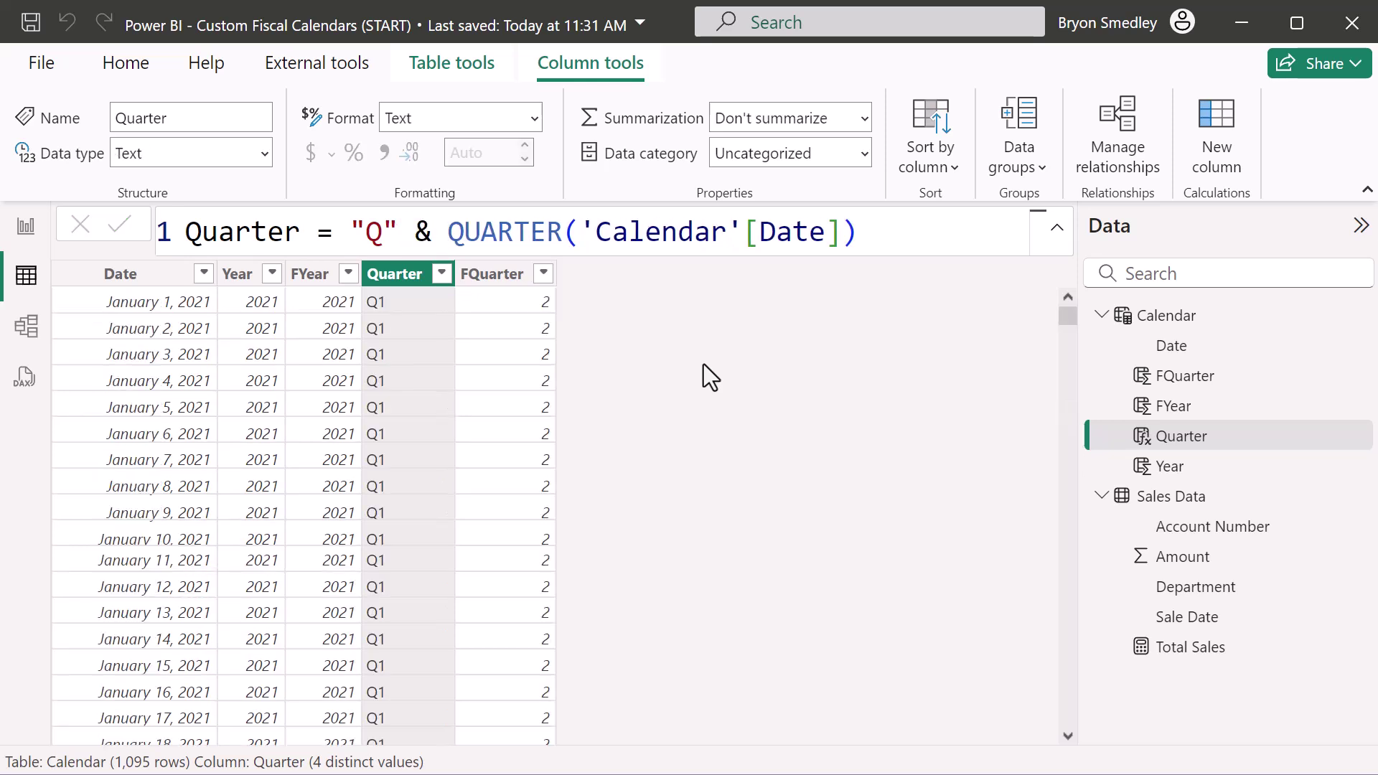
- Edit the FQuarter formula to read "Q" & QUARTER(EDATE('Calendar'[Date], 3))
{"action": "left_click", "coordinate": [497, 275]}
{"action": "type", "text": "\"Q\" &"}
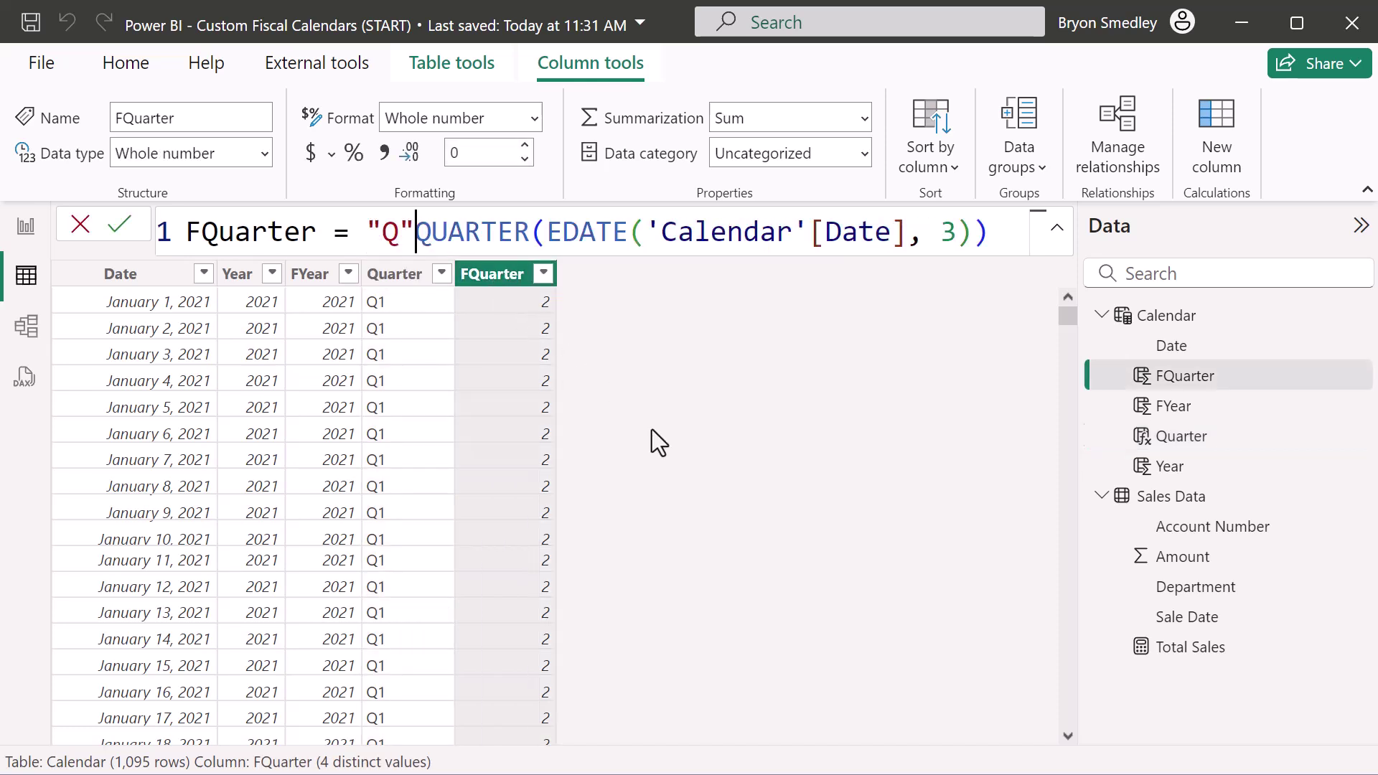
{"action": "key", "text": "Return"}
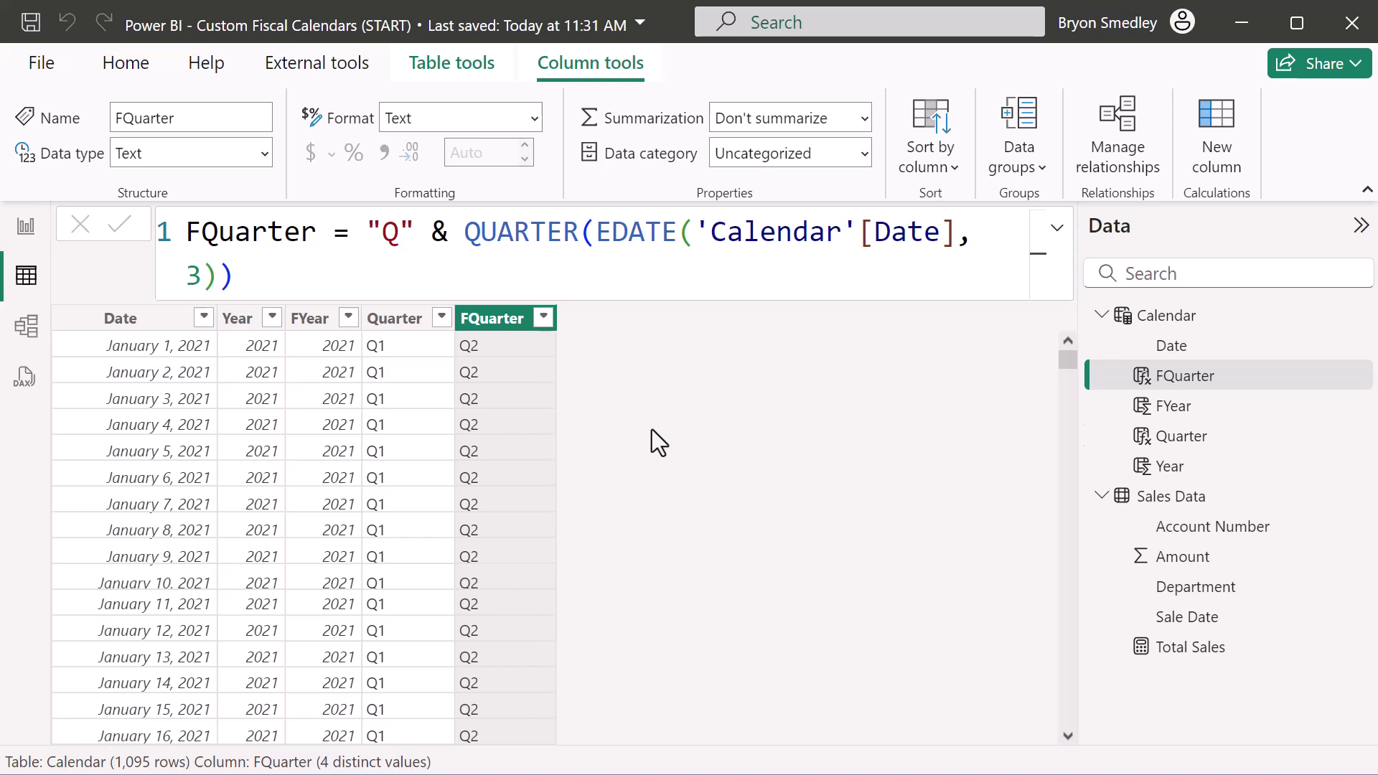
- Add a calculated column to the Calendar table with the formula Month = MONTH('Calendar'[Date])
{"action": "left_click", "coordinate": [1221, 119]}
{"action": "type", "text": "Month = MOn"}
{"action": "key", "text": "Tab"}
{"action": "type", "text": "'c"}
{"action": "key", "text": "Down"}
{"action": "key", "text": "Tab"}
{"action": "type", "text": ")"}
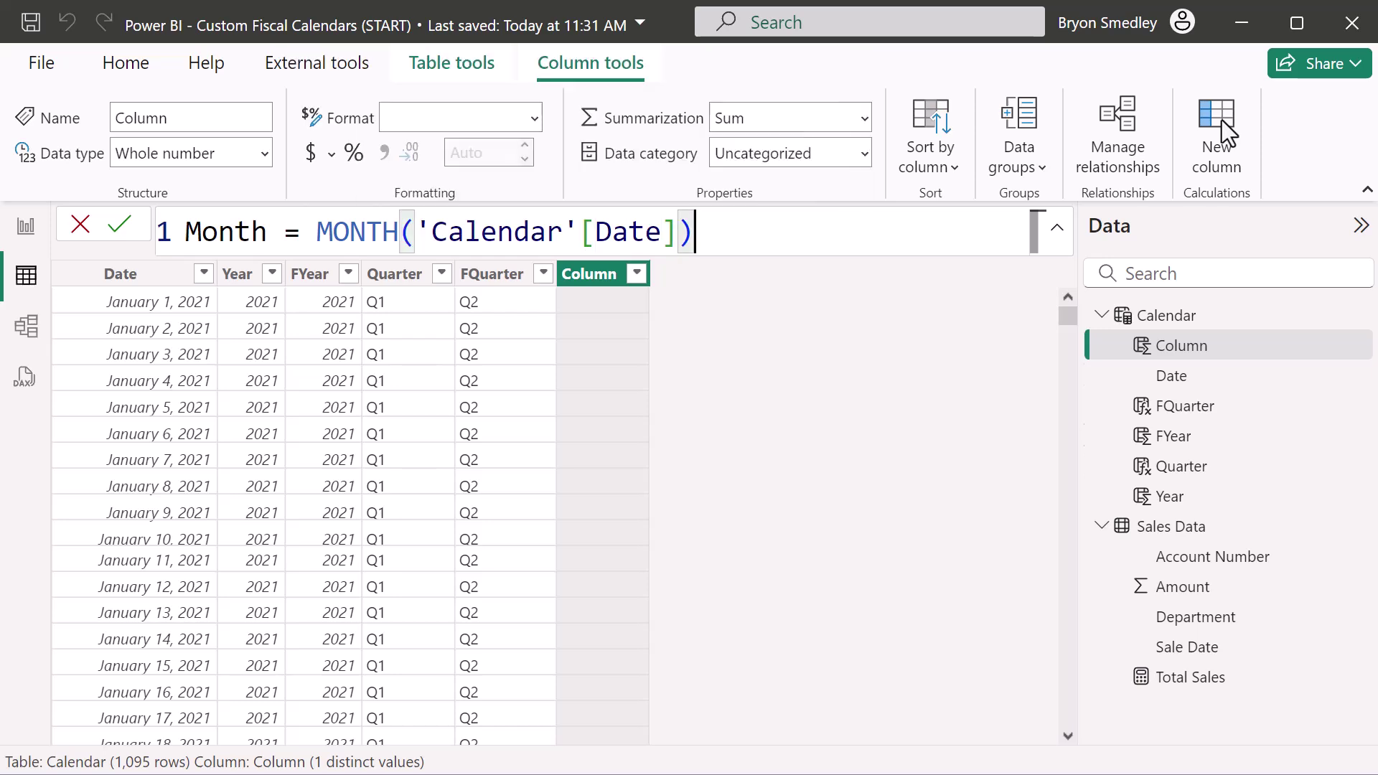
{"action": "key", "text": "Return"}
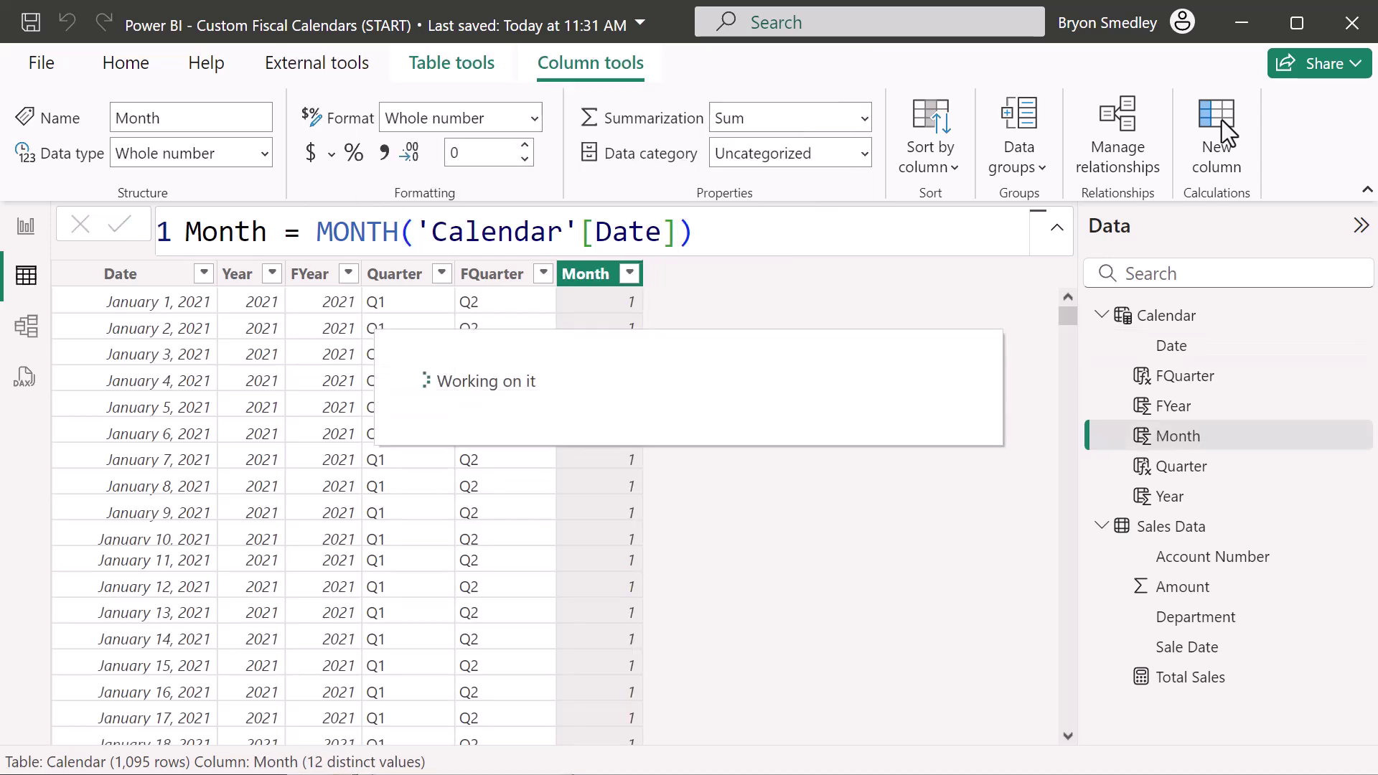
{"action": "scroll", "coordinate": [976, 442], "scroll_direction": "down", "scroll_amount": 20}
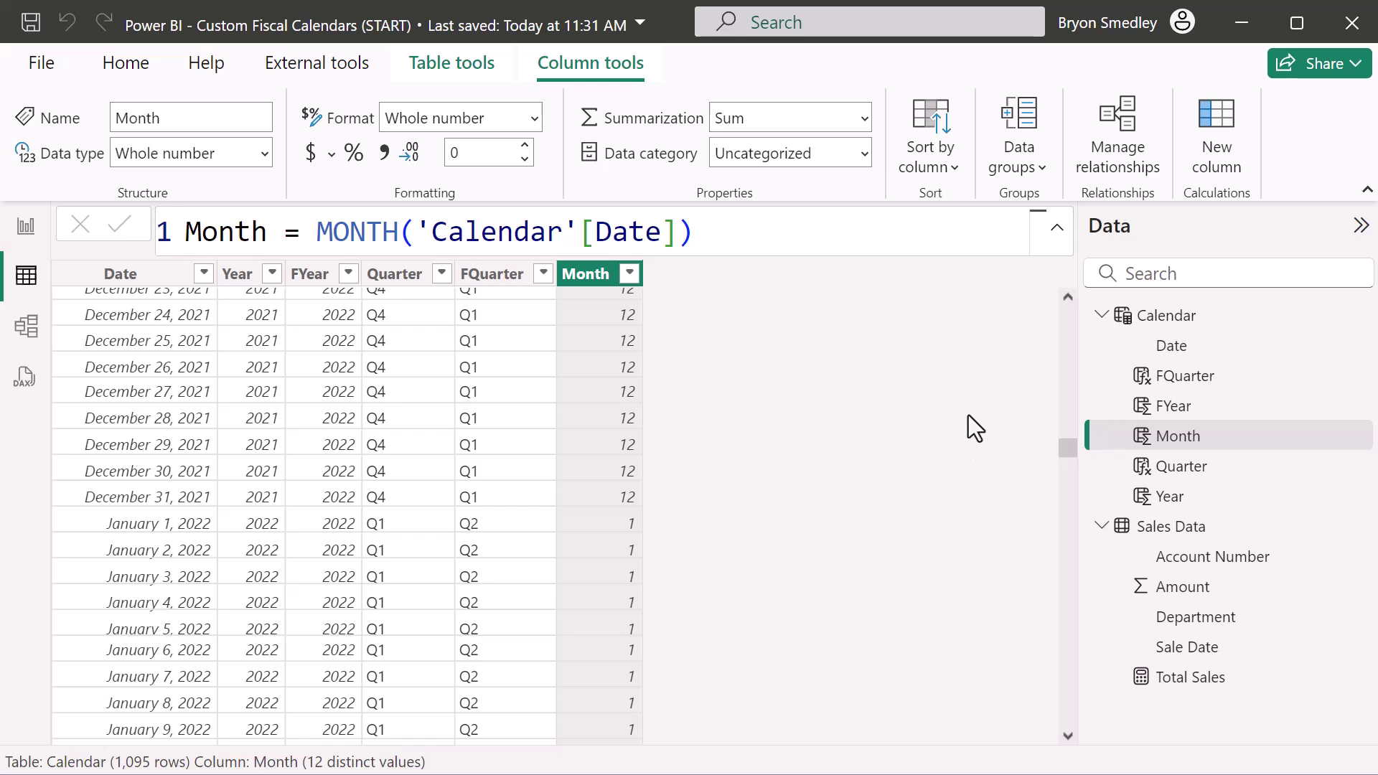
- Add a fiscal month column to the Calendar table with the formula FMonth = MONTH(EDATE('Calendar'[Date], 3))
{"action": "left_click", "coordinate": [1218, 118]}
{"action": "type", "text": "F"}
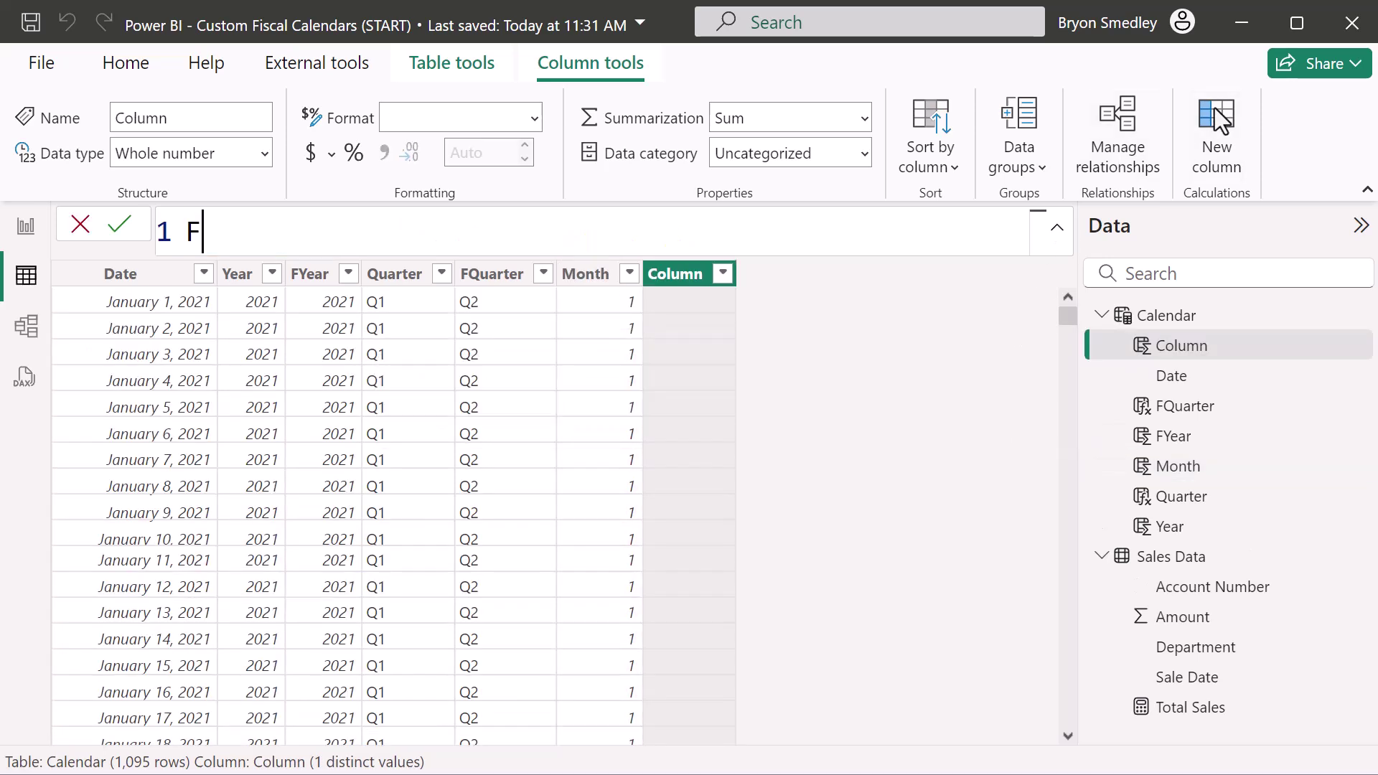
{"action": "type", "text": "Month = MONTH("}
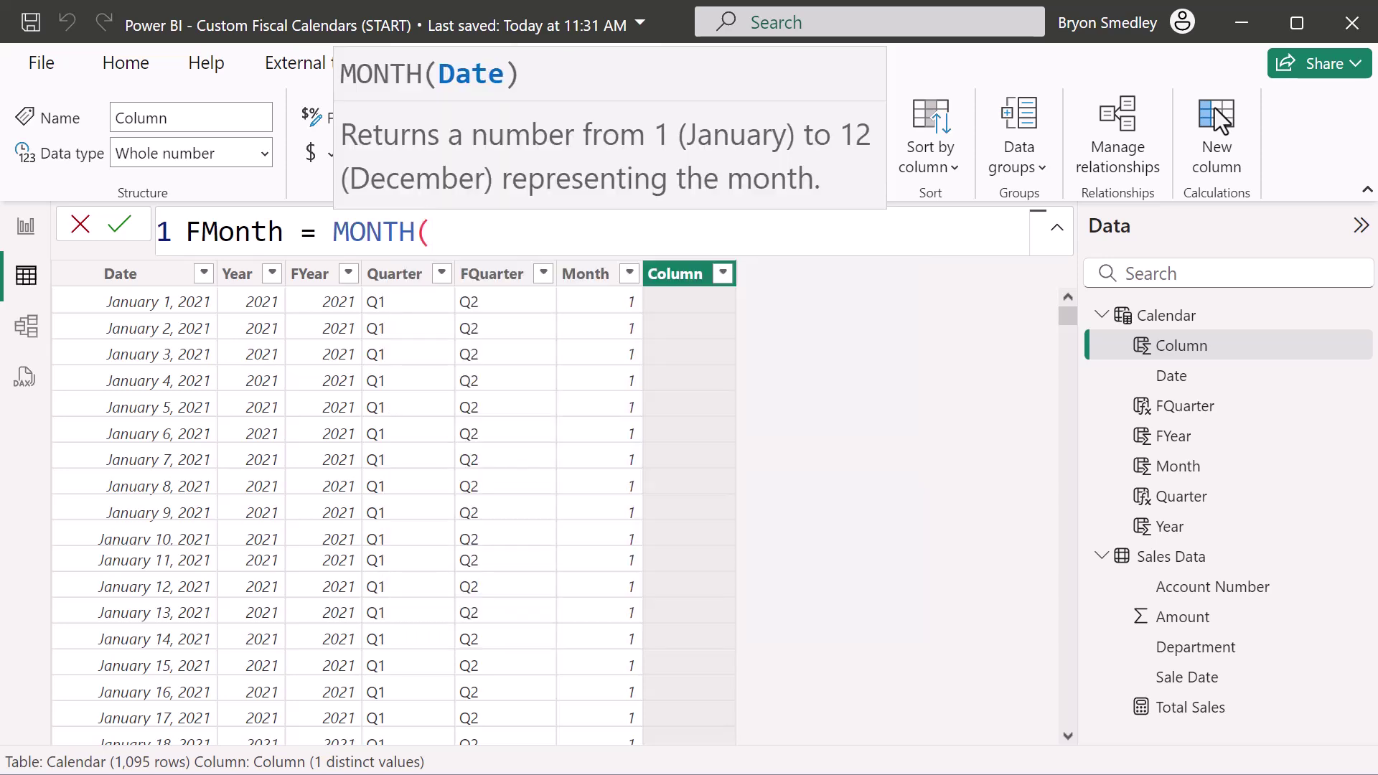
{"action": "type", "text": "EDATE("}
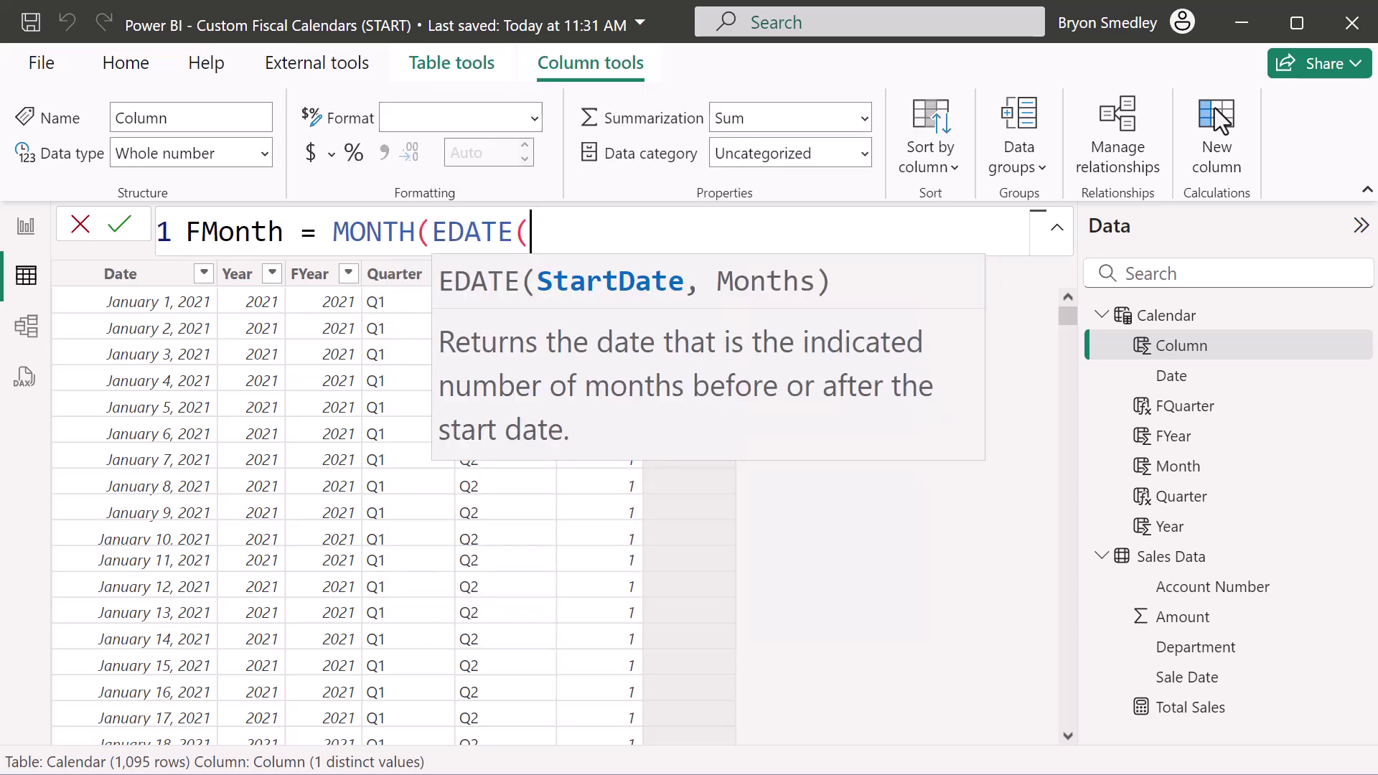
{"action": "type", "text": "'Calendar'[Date], 3"}
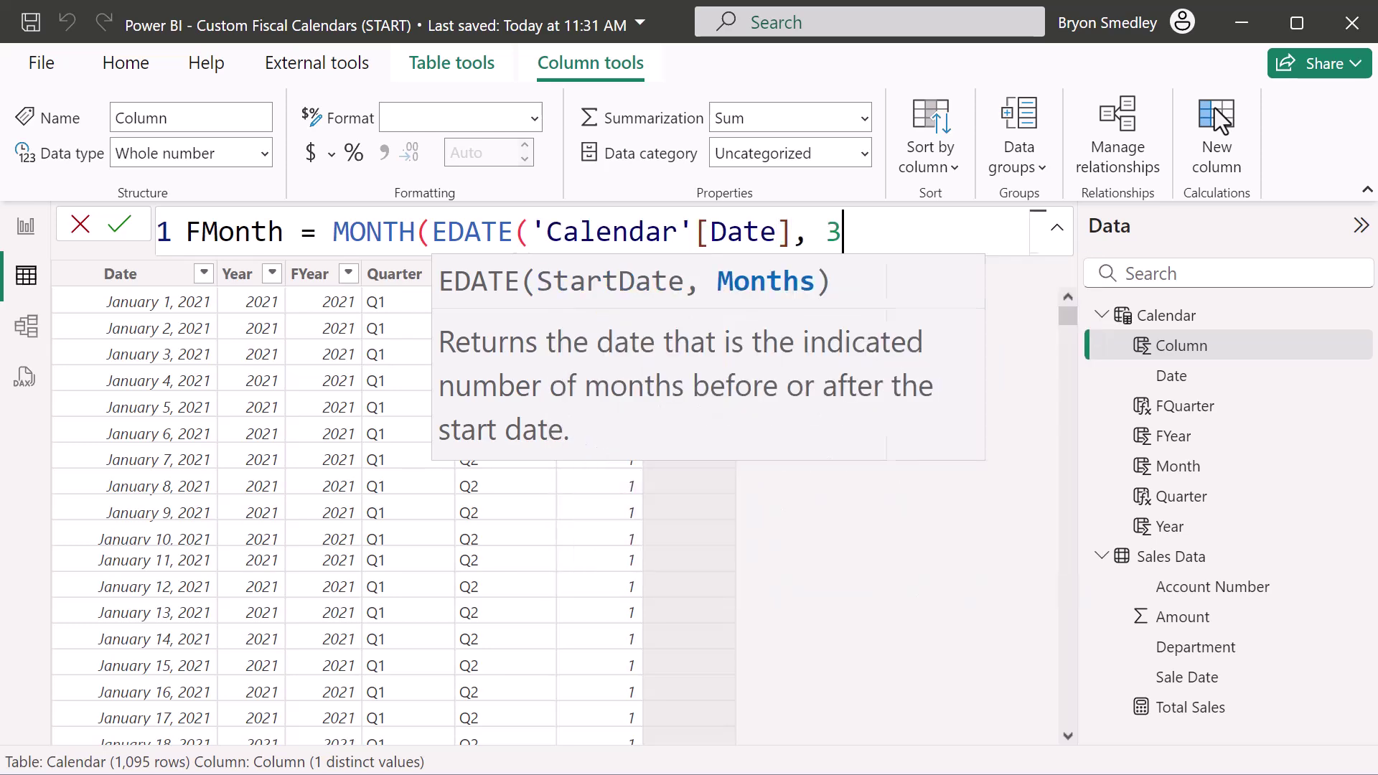
{"action": "type", "text": "))"}
{"action": "key", "text": "Return"}
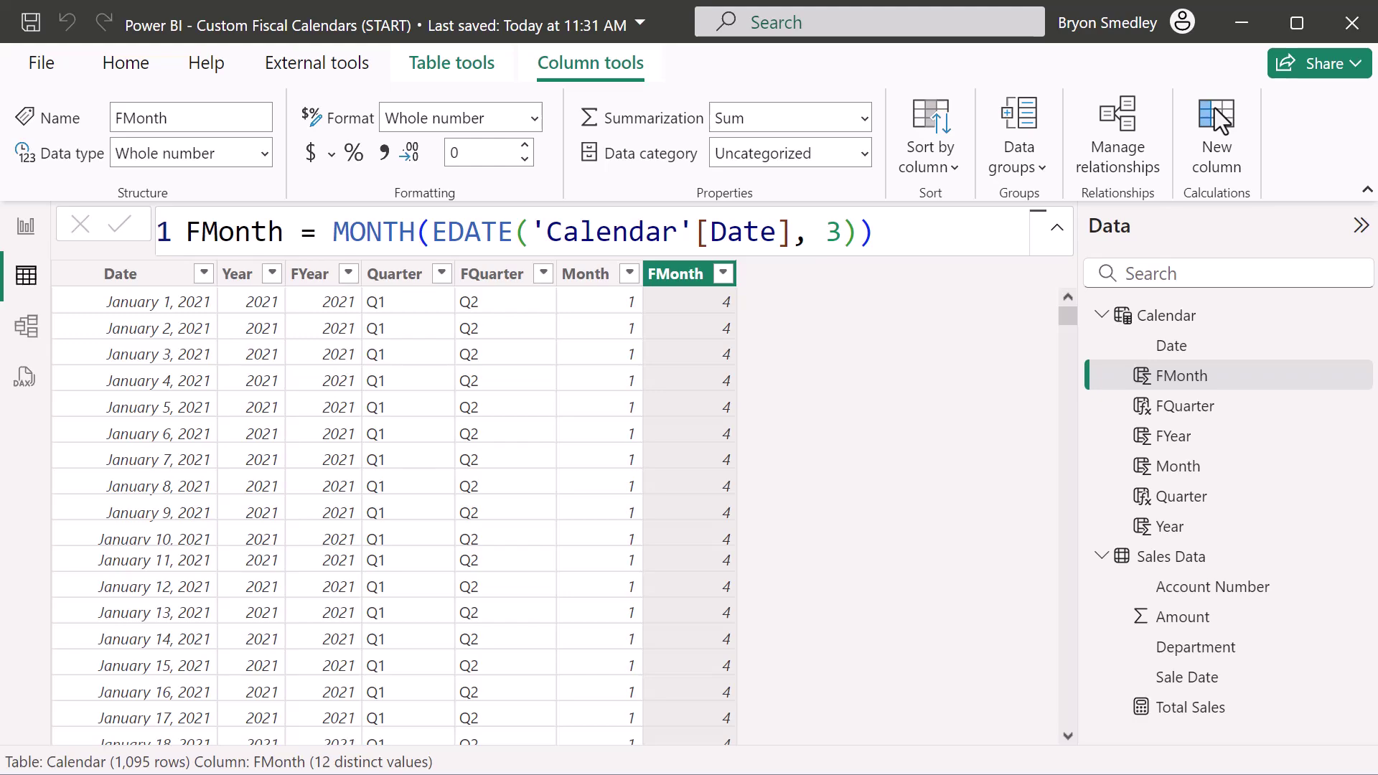
{"action": "left_click_drag", "start_coordinate": [1068, 316], "coordinate": [1071, 445]}
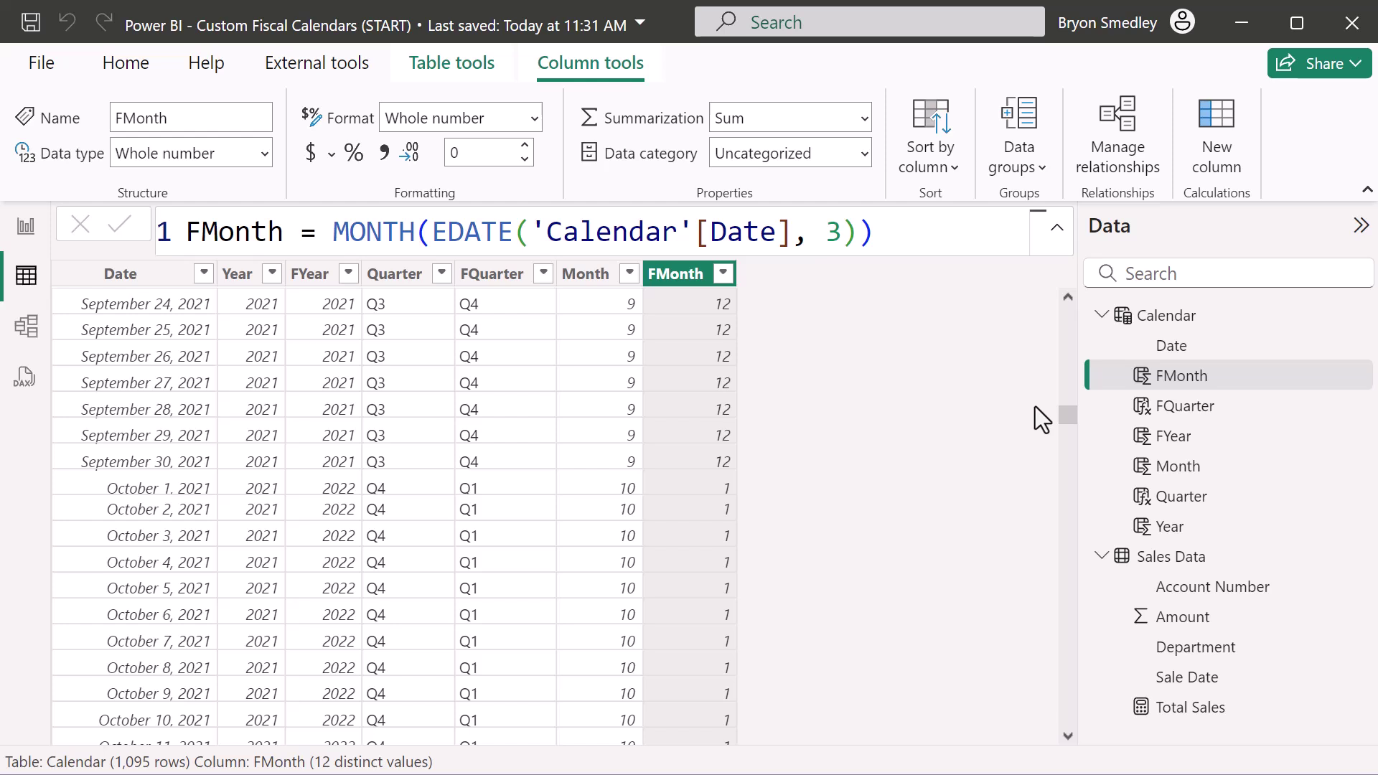
- Add an abbreviated month name column to the Calendar table with the formula ShortMonth = FORMAT('Calendar'[Date], "MMM")
{"action": "left_click", "coordinate": [1204, 135]}
{"action": "type", "text": "ShortMonth = FORMAT('c"}
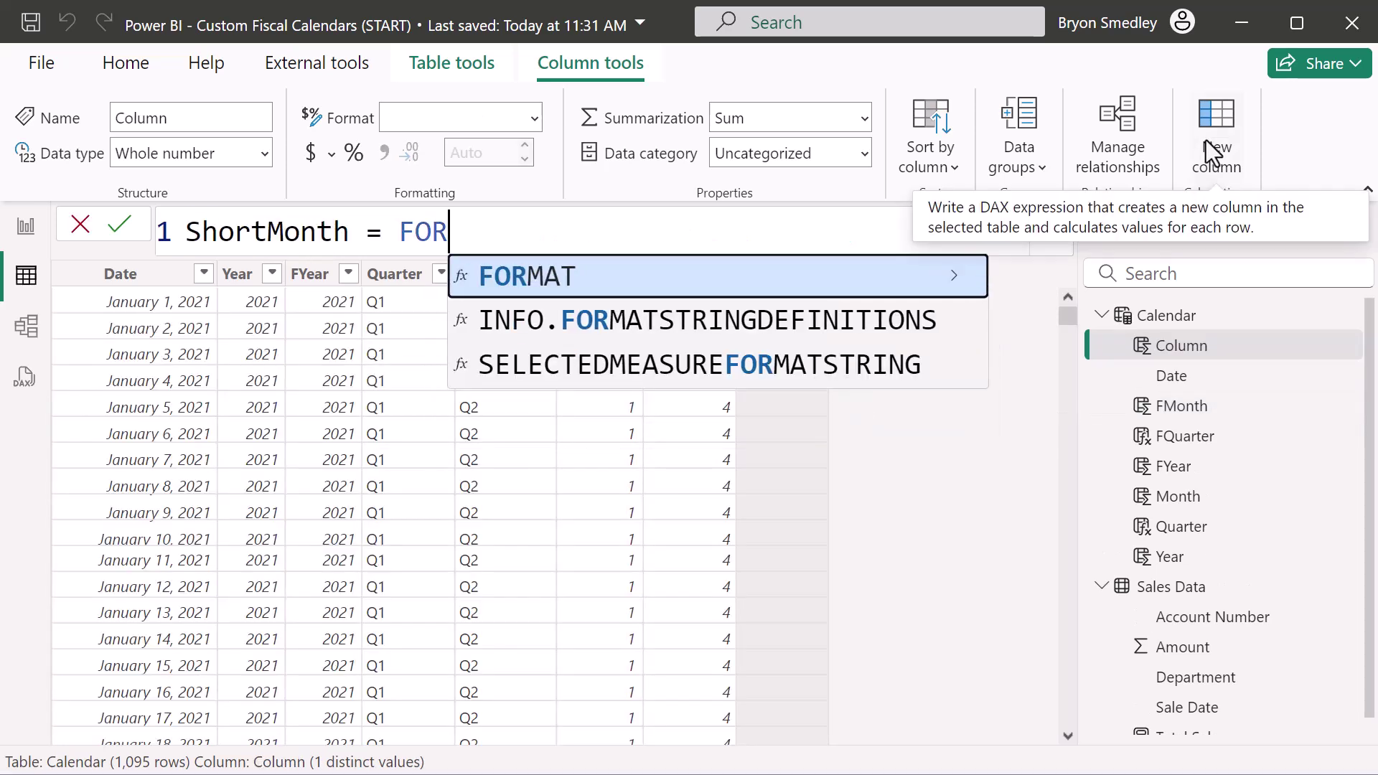
{"action": "key", "text": "Tab"}
{"action": "type", "text": "'c"}
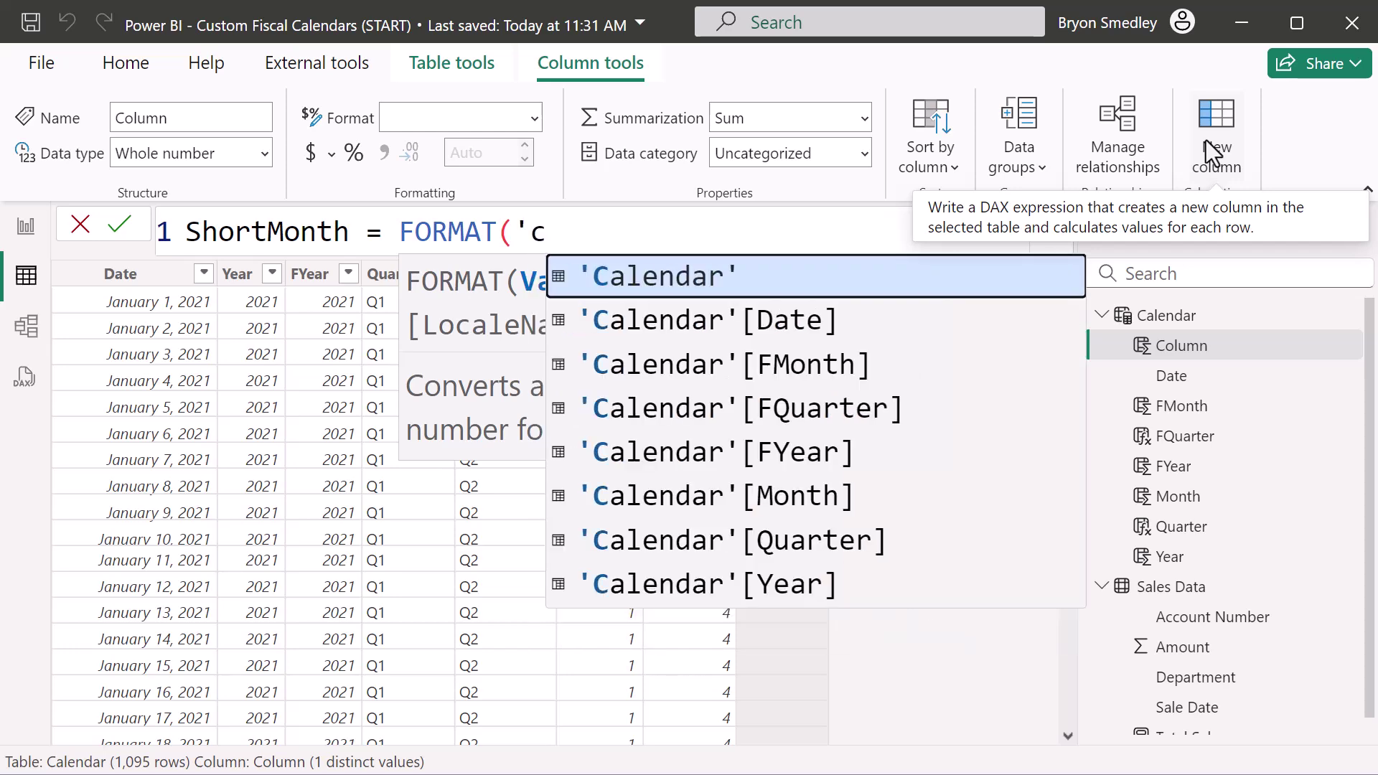
{"action": "key", "text": "Down"}
{"action": "key", "text": "Tab"}
{"action": "type", "text": ", \"MMM\""}
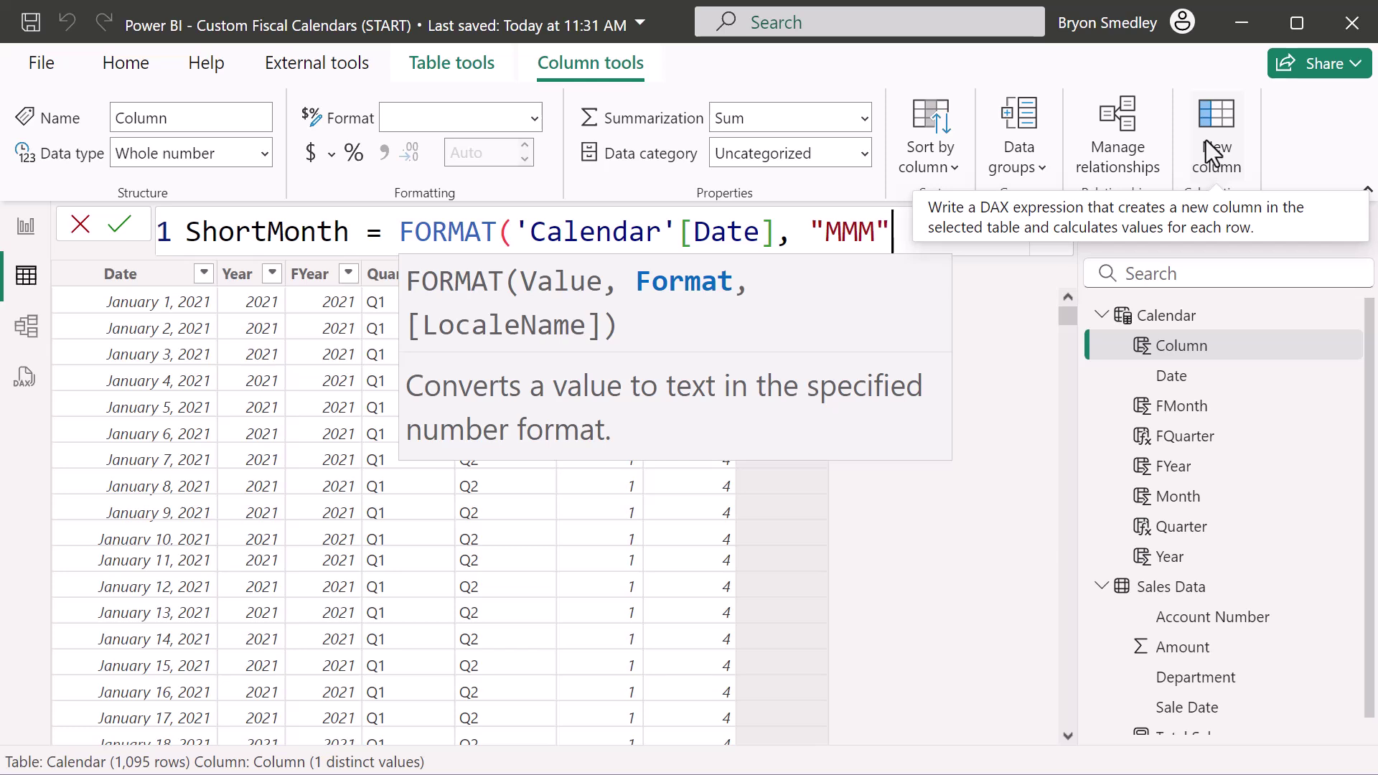
{"action": "type", "text": ")"}
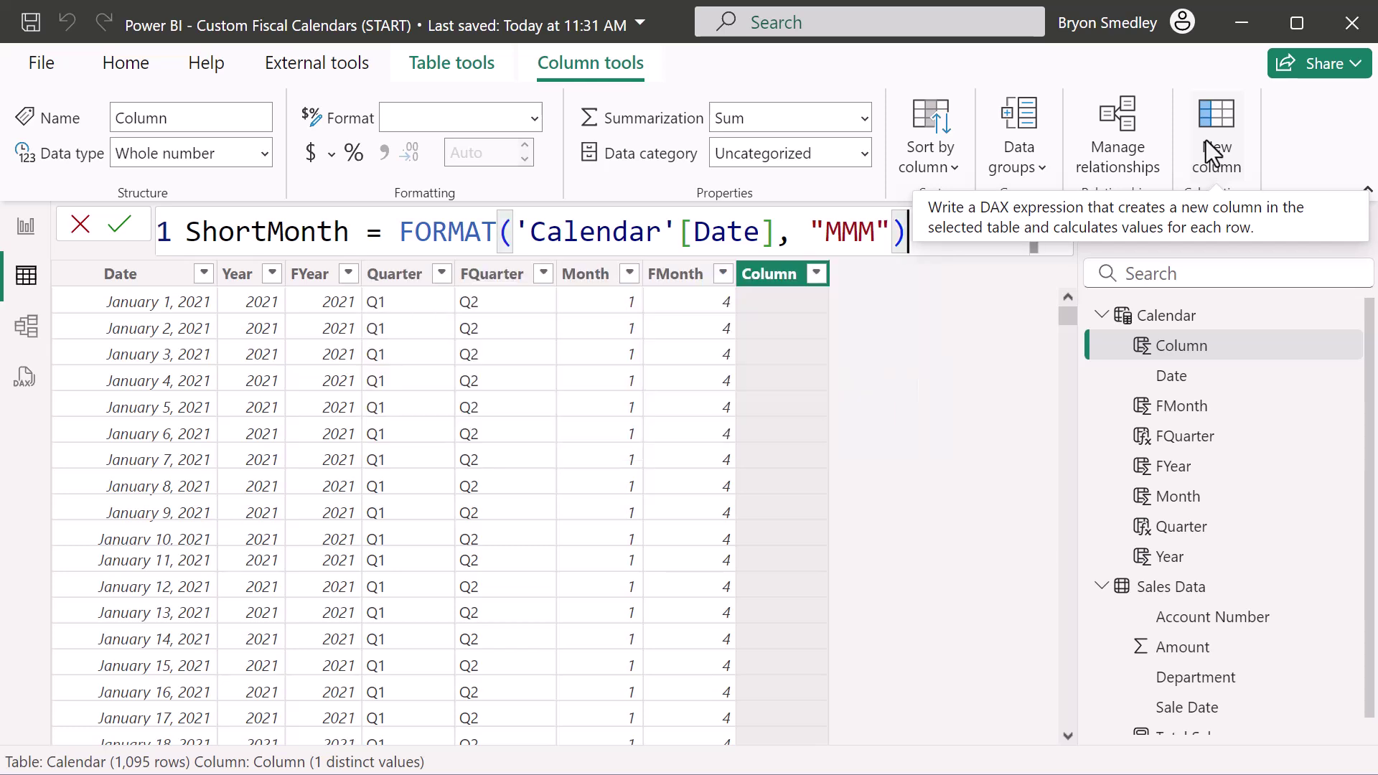
{"action": "key", "text": "Return"}
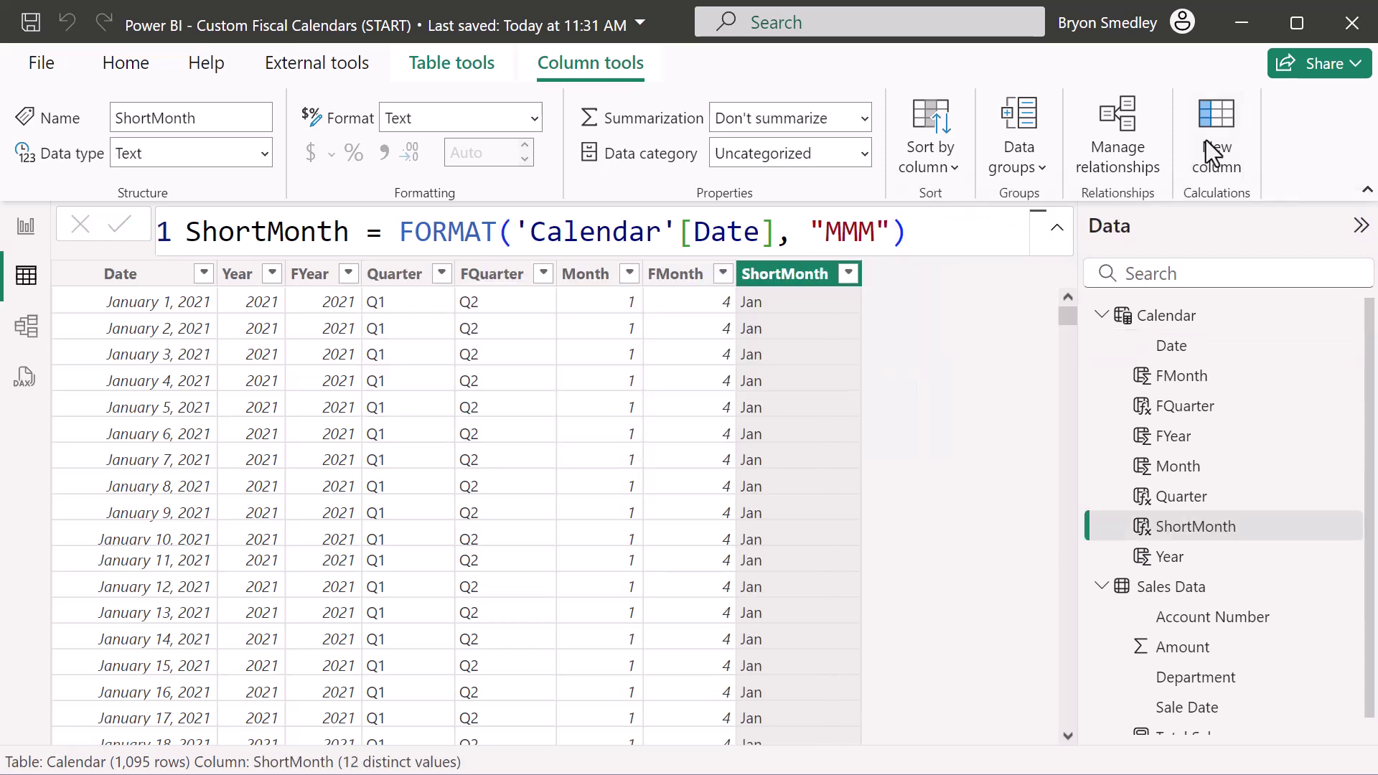
- Add a full month name column to the Calendar table with the formula LongMonth = FORMAT('Calendar'[Date], "MMMM")
{"action": "left_click", "coordinate": [1224, 114]}
{"action": "type", "text": "LongMonth = FORMAT("}
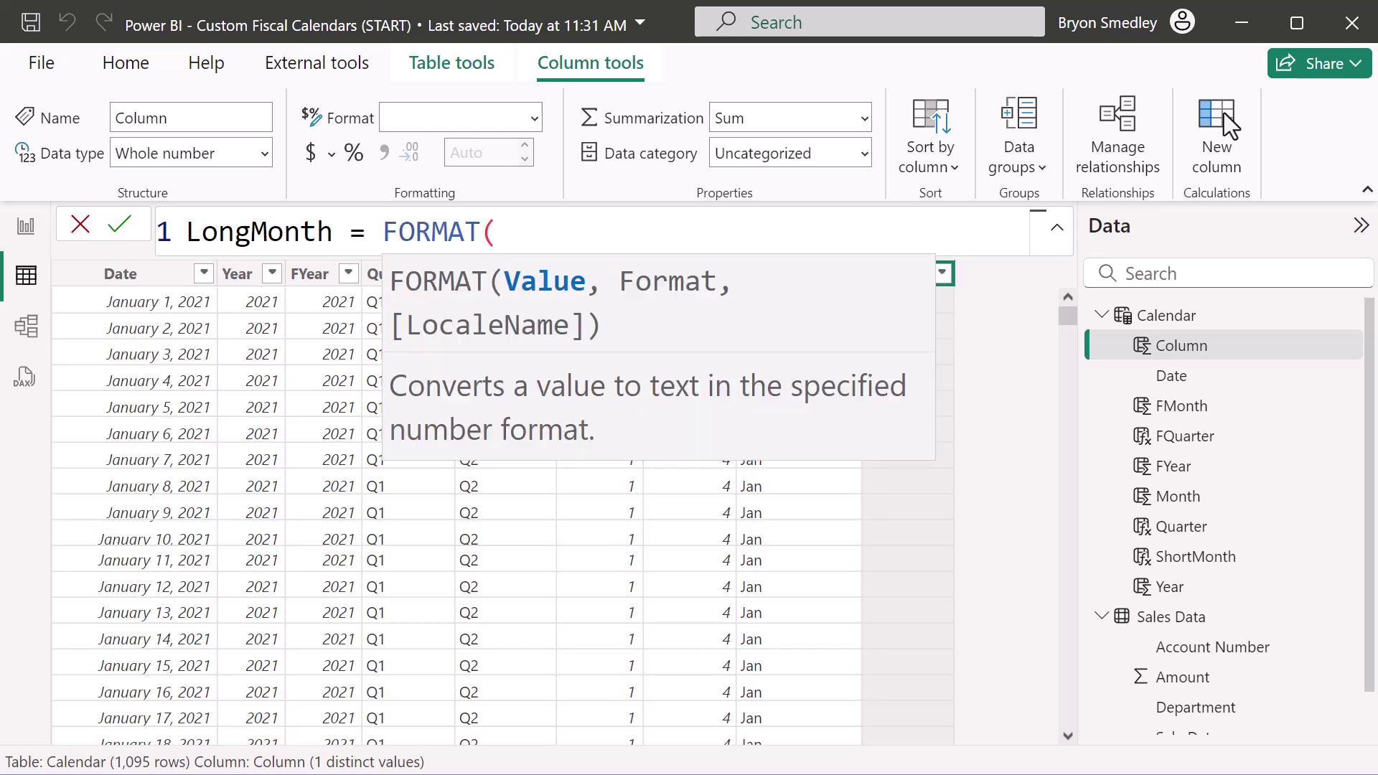
{"action": "type", "text": "'c"}
{"action": "key", "text": "Down"}
{"action": "key", "text": "Tab"}
{"action": "type", "text": ","}
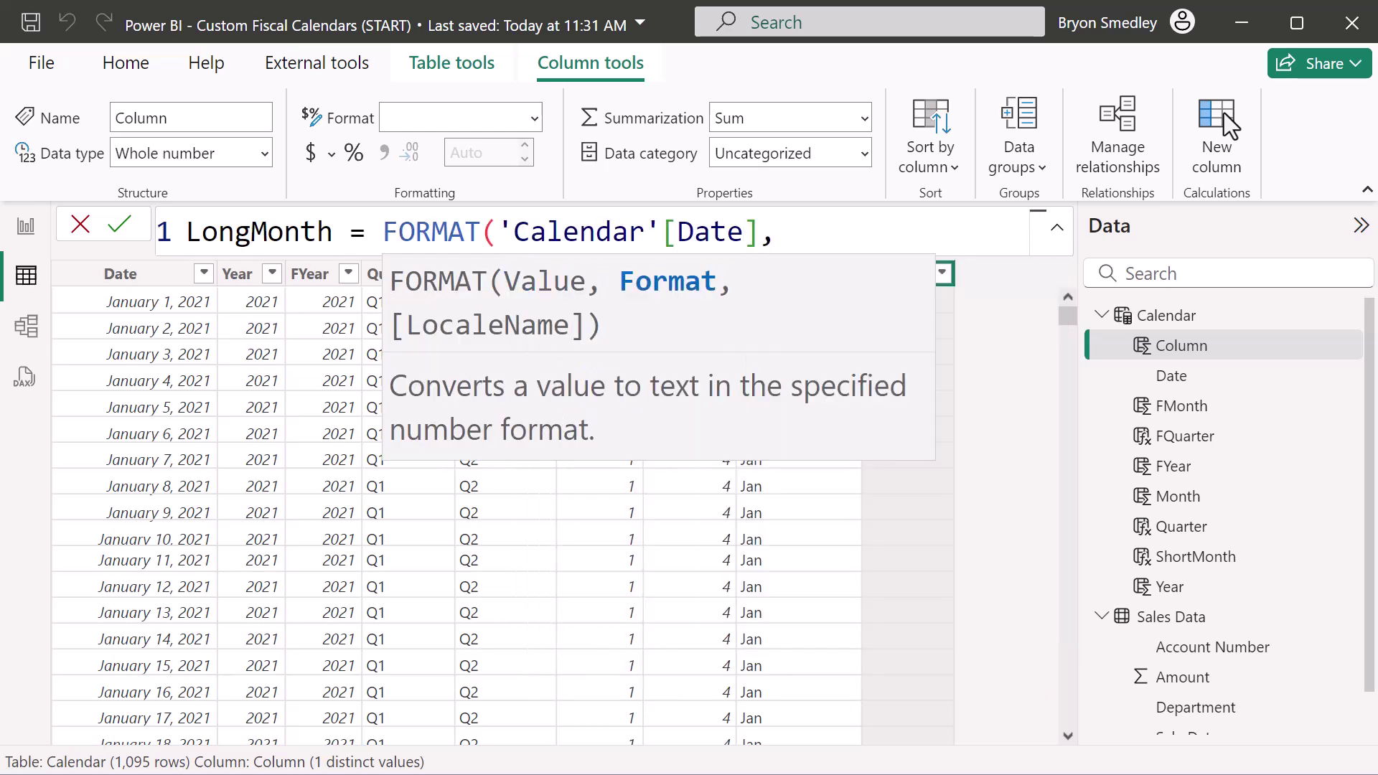
{"action": "type", "text": " \"MMMM\")"}
{"action": "key", "text": "Return"}
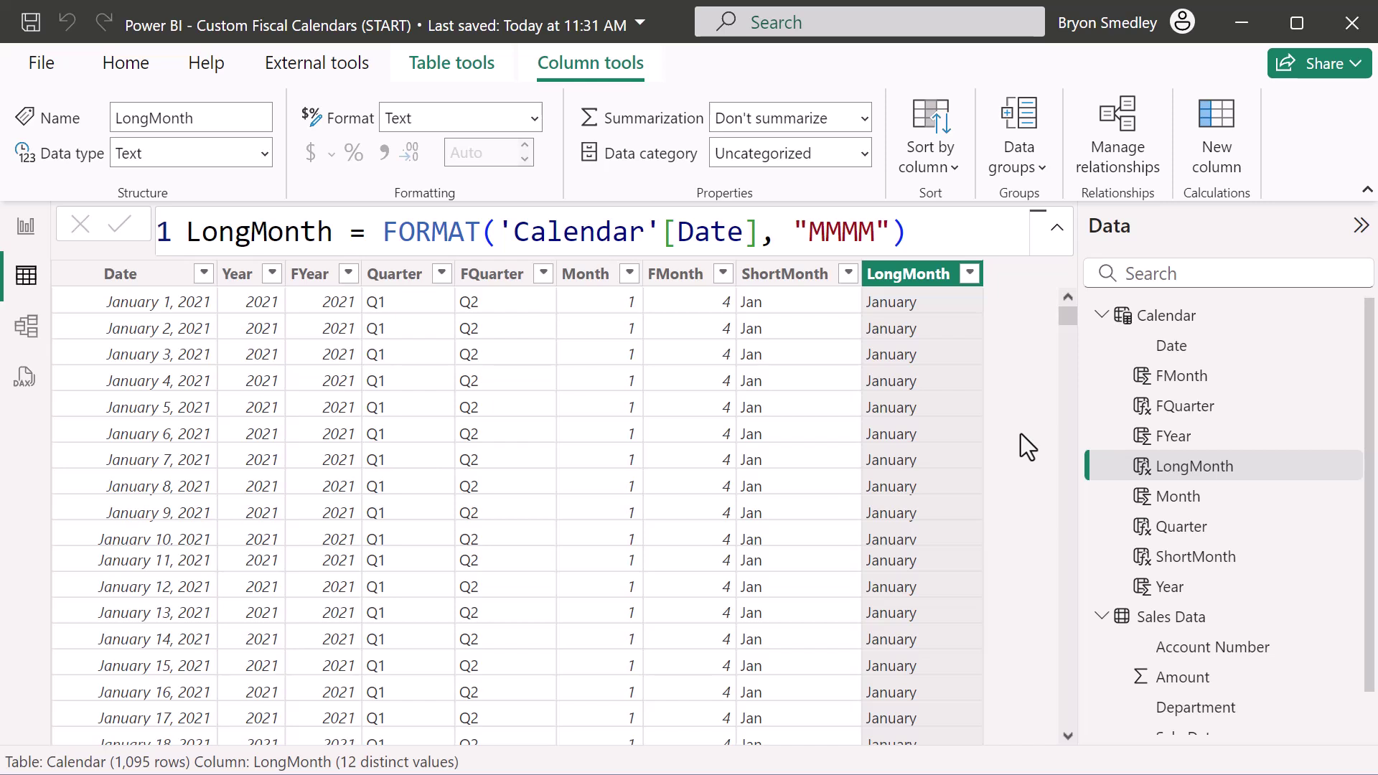
{"action": "left_click", "coordinate": [584, 277]}
{"action": "left_click", "coordinate": [669, 284]}
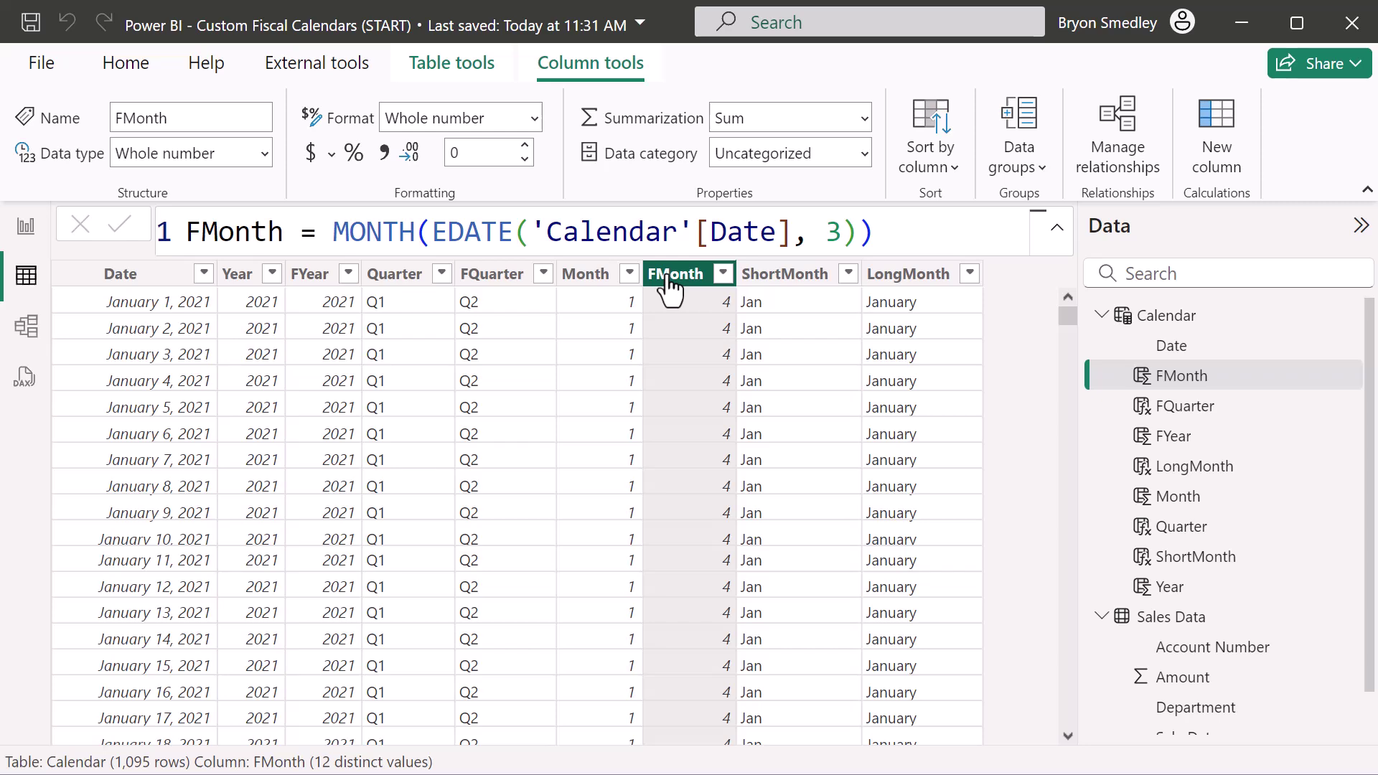
{"action": "left_click", "coordinate": [822, 279]}
{"action": "left_click", "coordinate": [903, 283]}
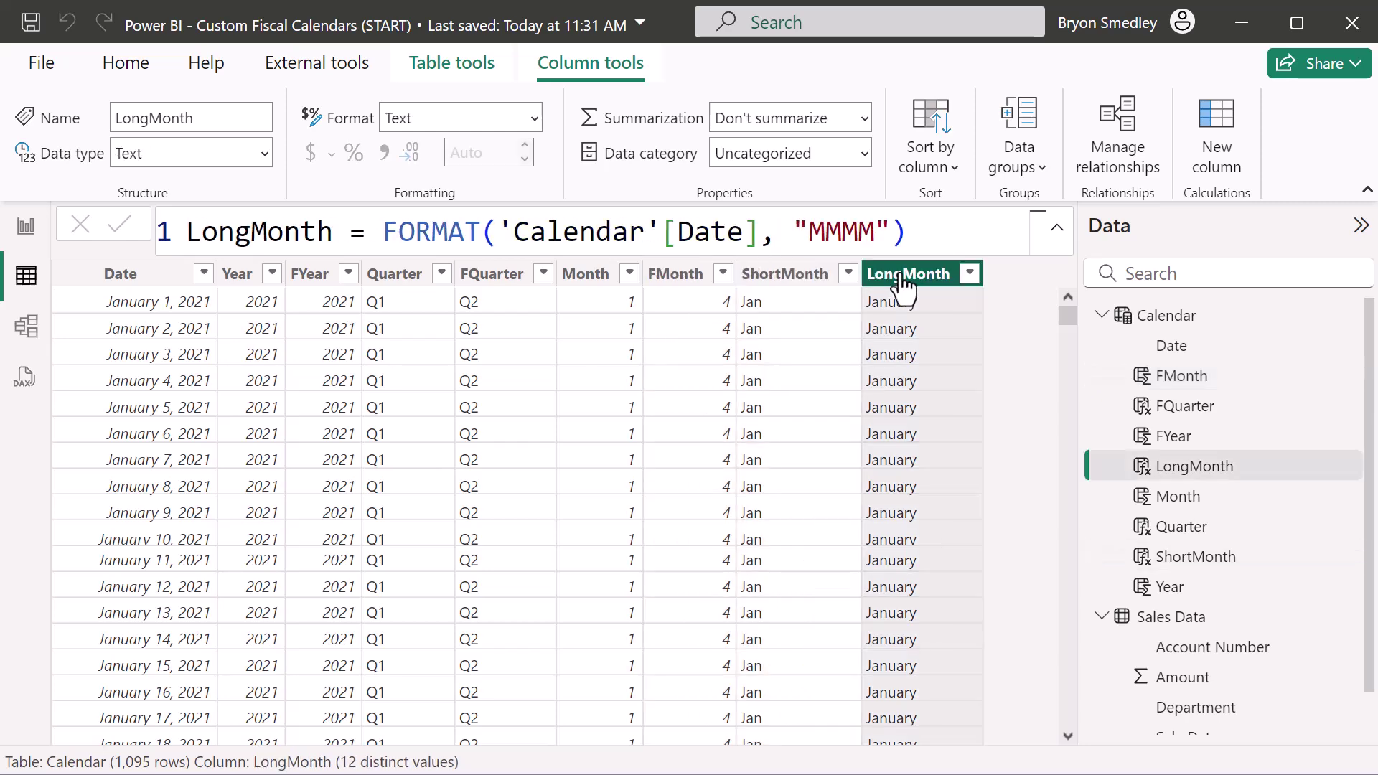
{"action": "left_click", "coordinate": [122, 275]}
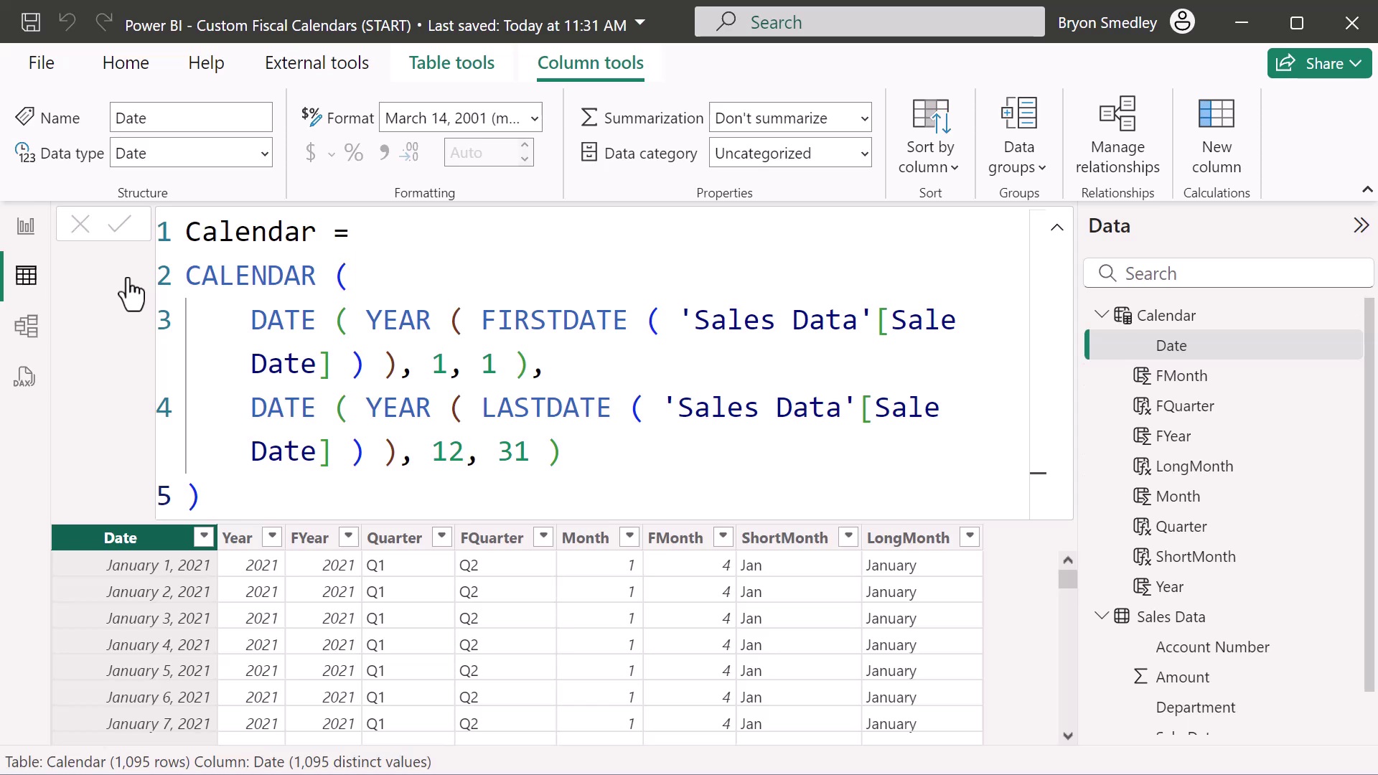
{"action": "left_click", "coordinate": [1241, 316]}
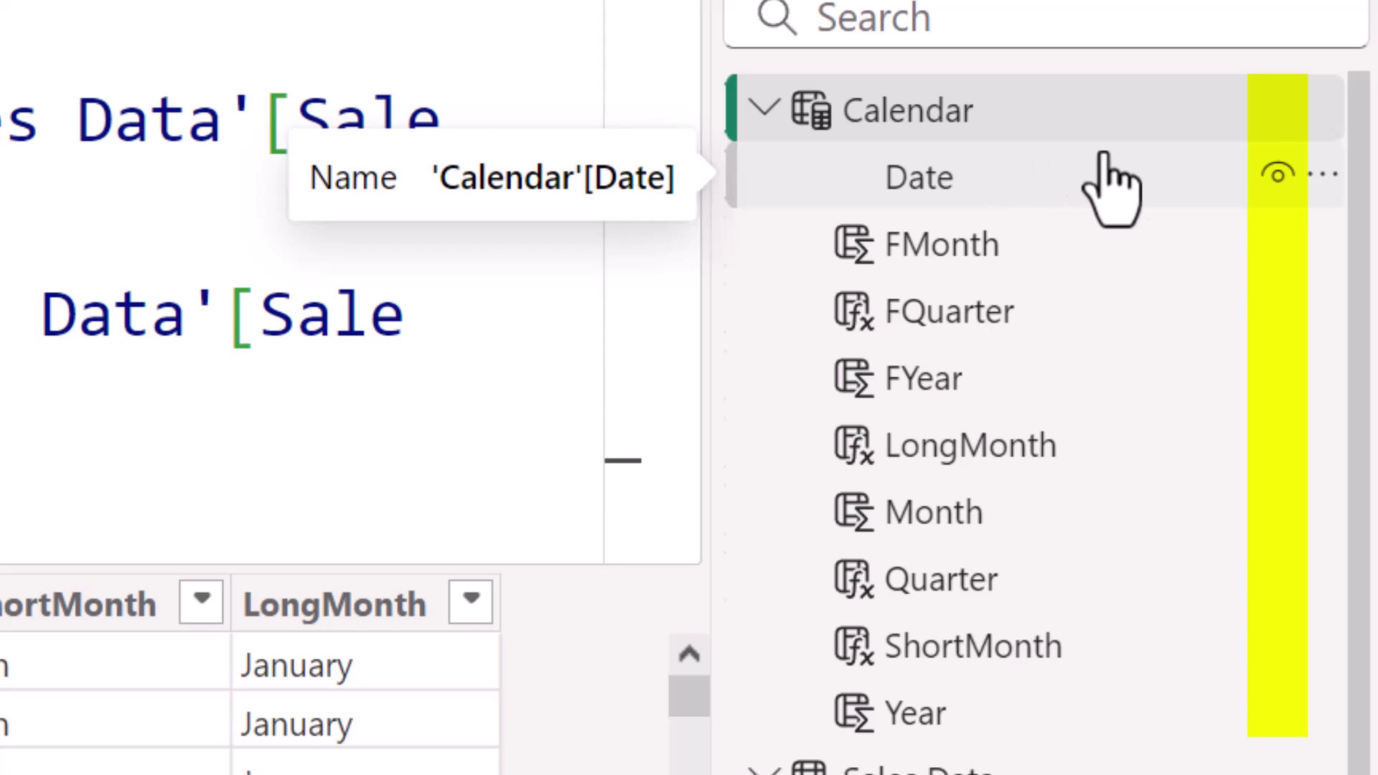
- Hide the Calendar table's Date, FMonth and Month fields from report view
{"action": "left_click", "coordinate": [1277, 175]}
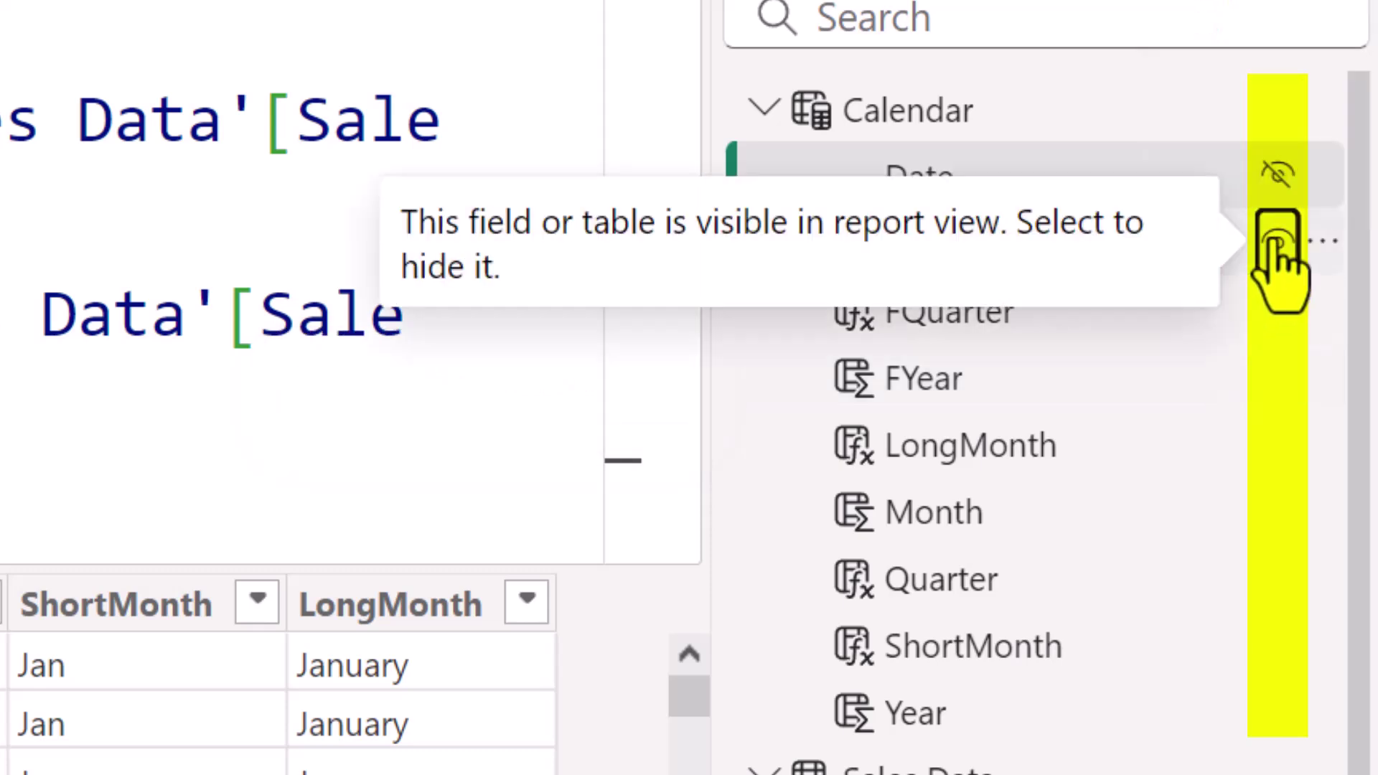
{"action": "left_click", "coordinate": [1278, 242]}
{"action": "left_click", "coordinate": [1277, 510]}
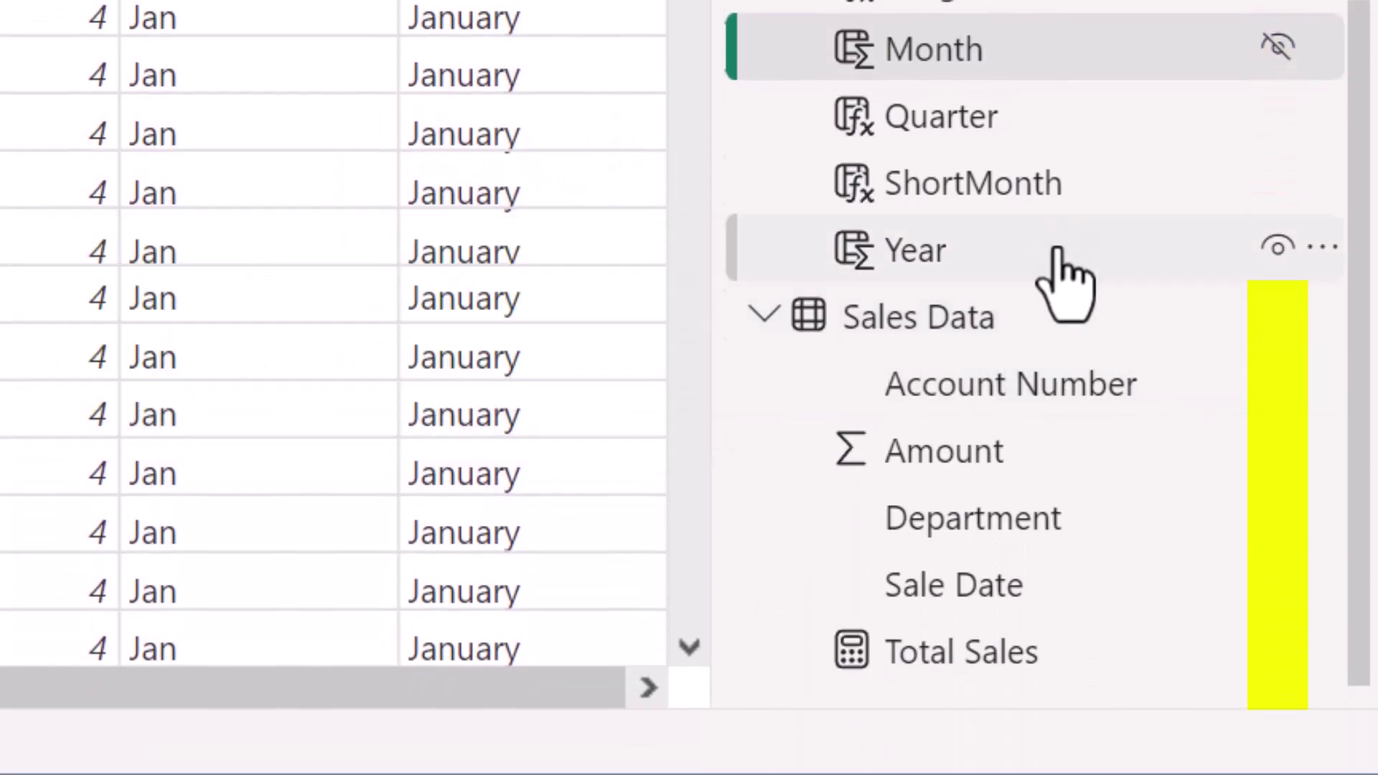
- Hide the Sales Data table's Sale Date and Amount fields from report view and select the Total Sales measure
{"action": "left_click", "coordinate": [1277, 581]}
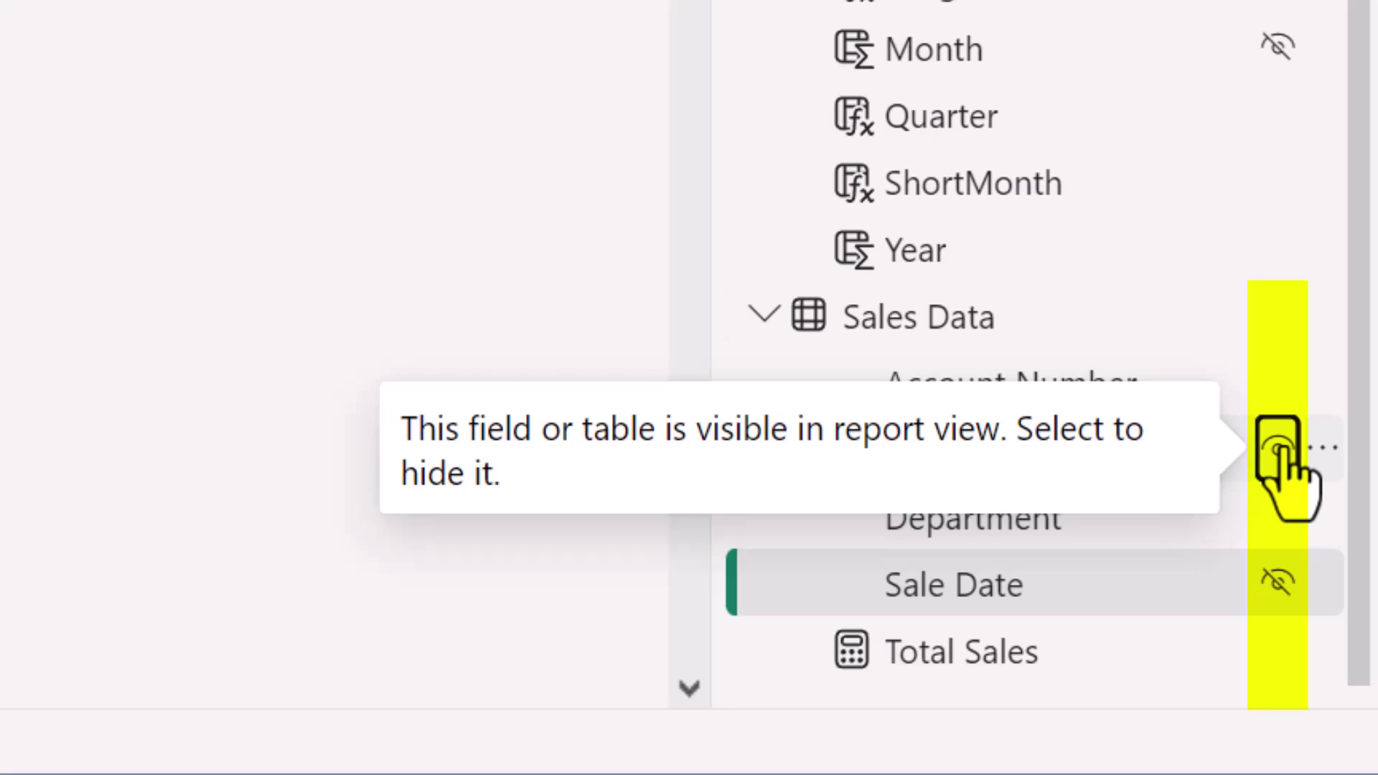
{"action": "left_click", "coordinate": [1278, 449]}
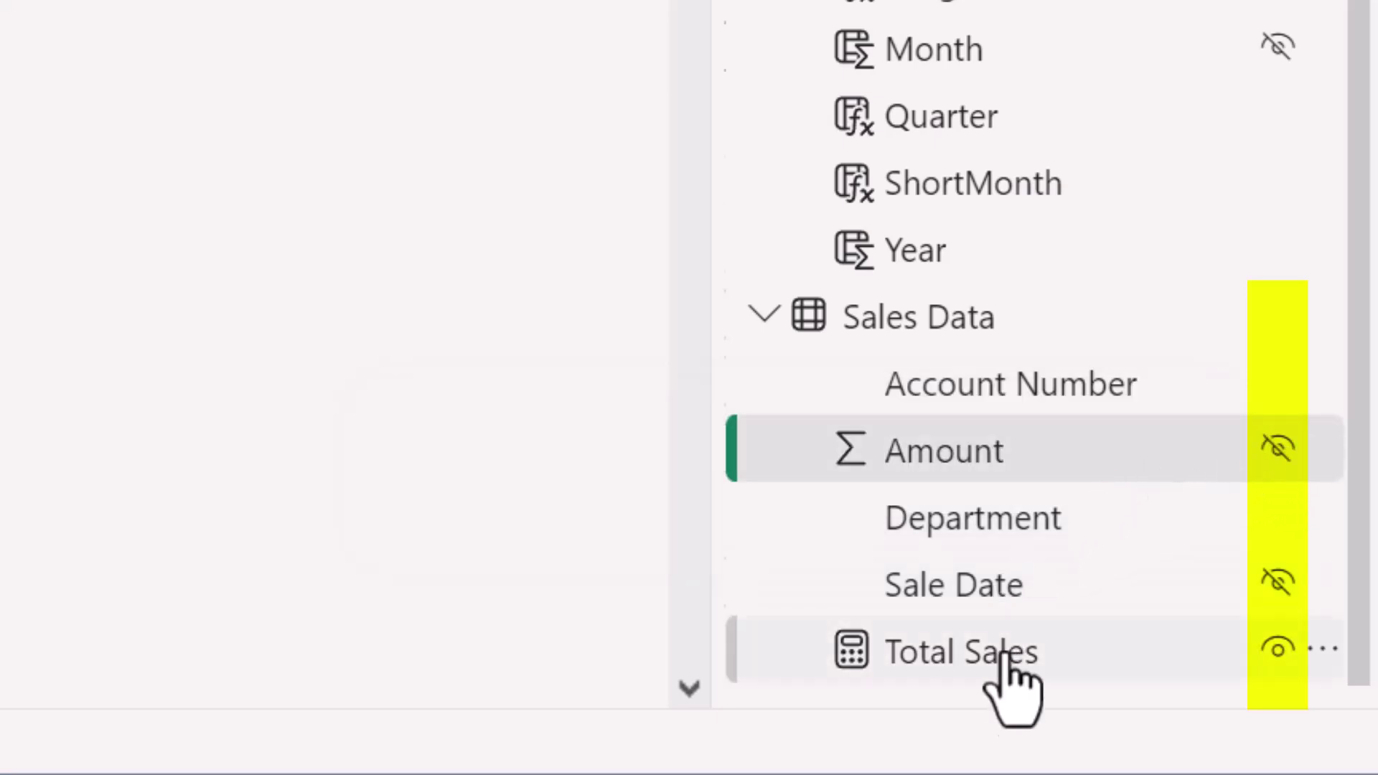
{"action": "left_click", "coordinate": [1015, 671]}
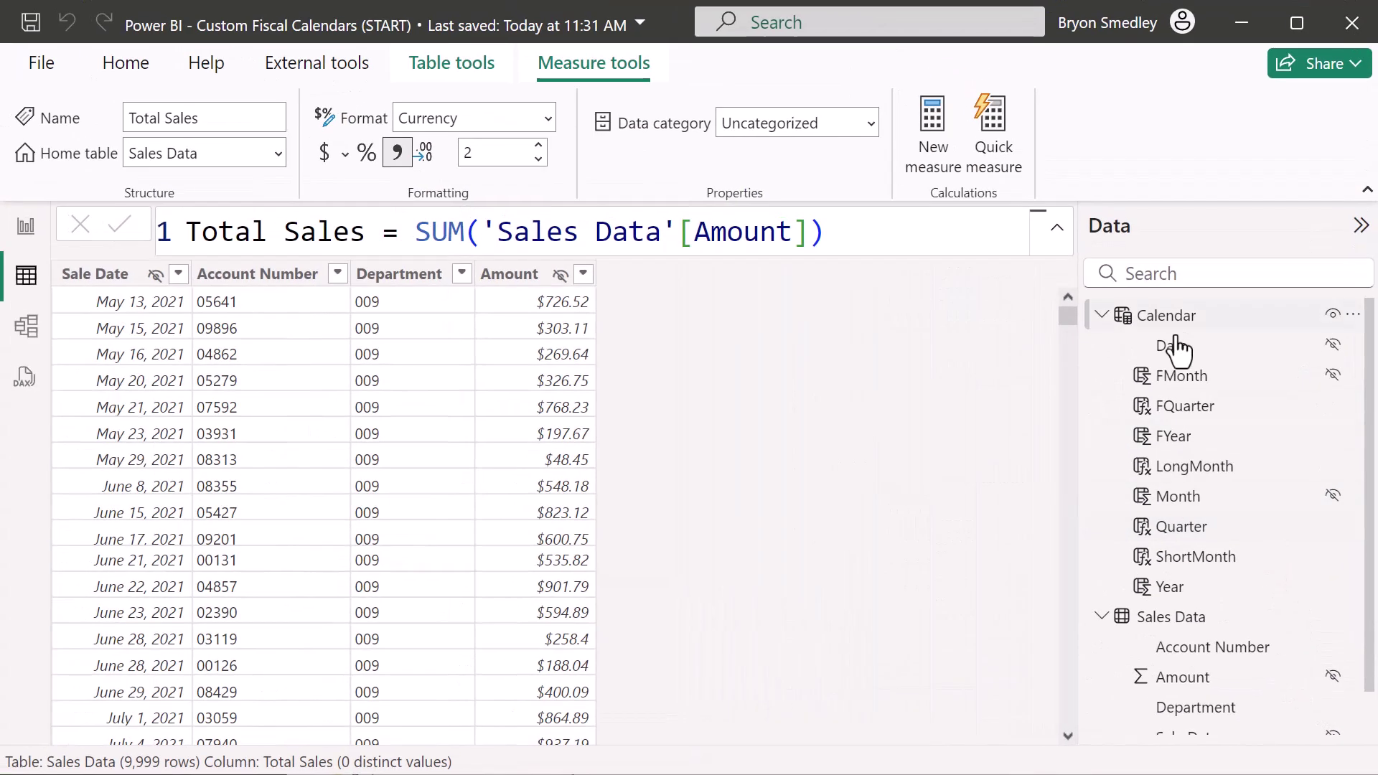
- Set the default summarization of the Calendar table's Year and FYear columns to Don't summarize
{"action": "left_click", "coordinate": [1193, 593]}
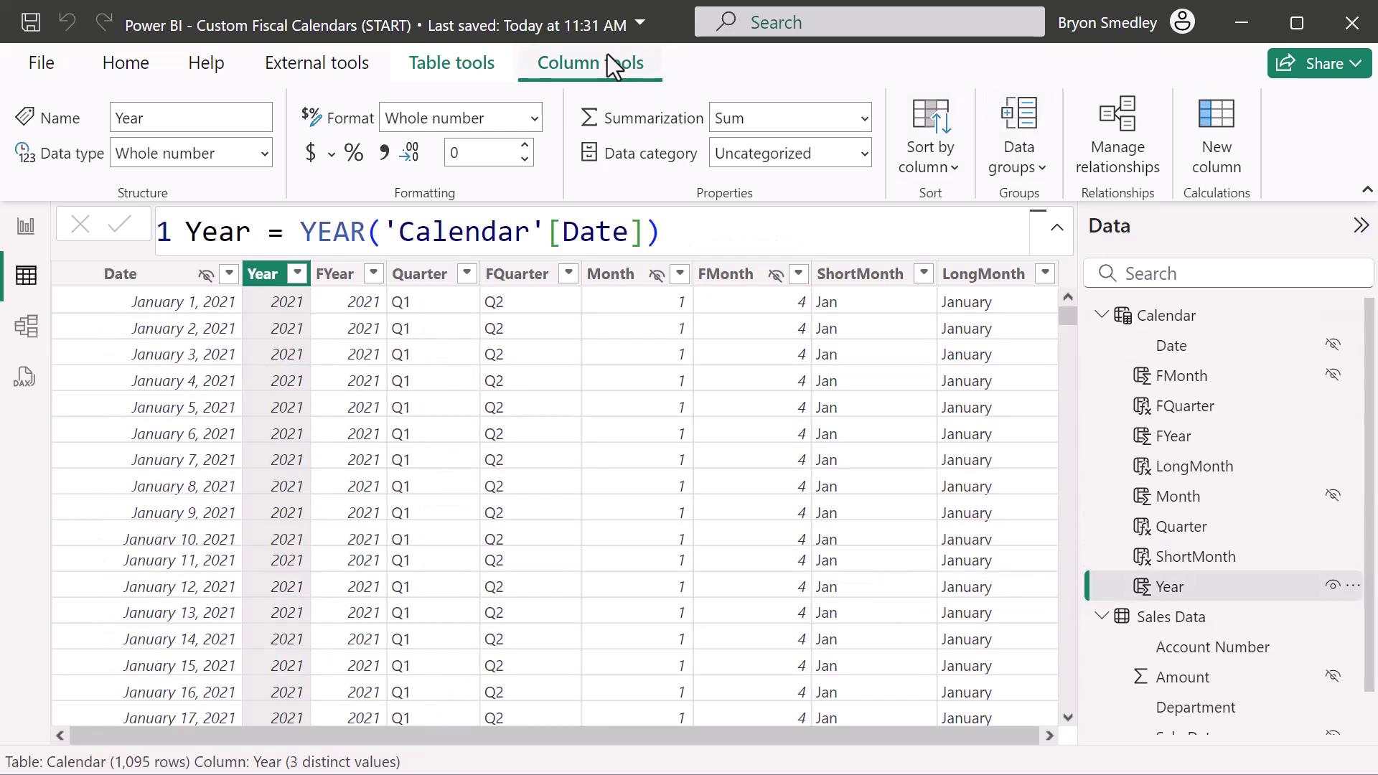
{"action": "left_click", "coordinate": [867, 113]}
{"action": "left_click", "coordinate": [847, 189]}
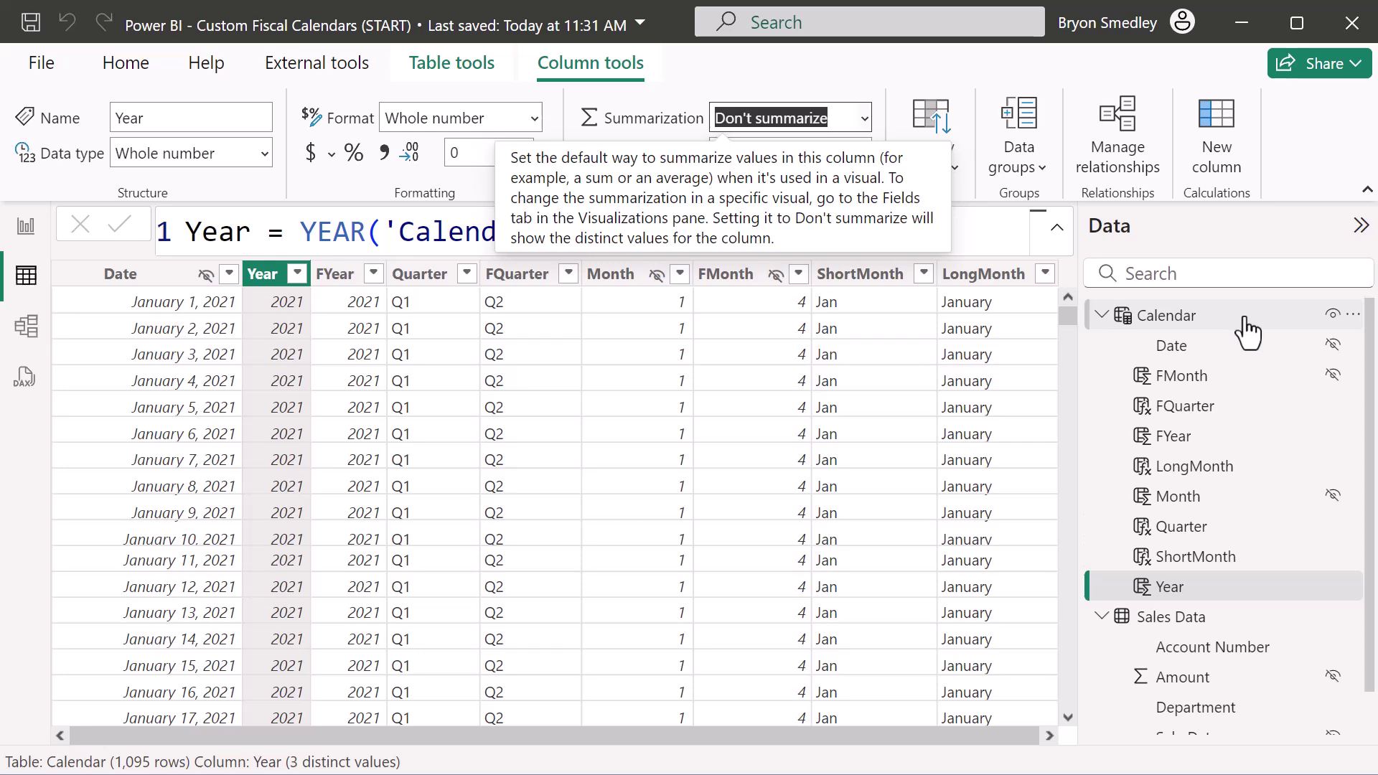
{"action": "left_click", "coordinate": [1206, 438]}
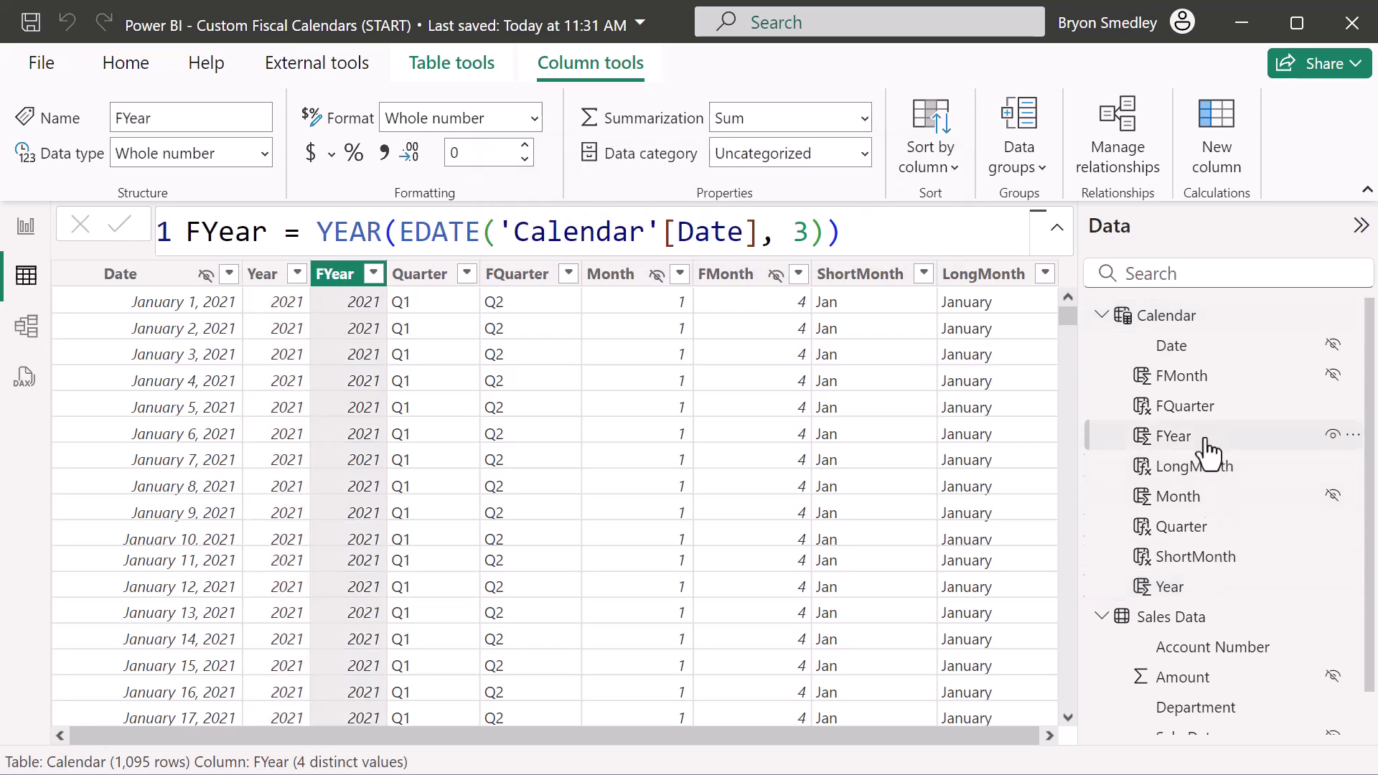
{"action": "left_click", "coordinate": [864, 117]}
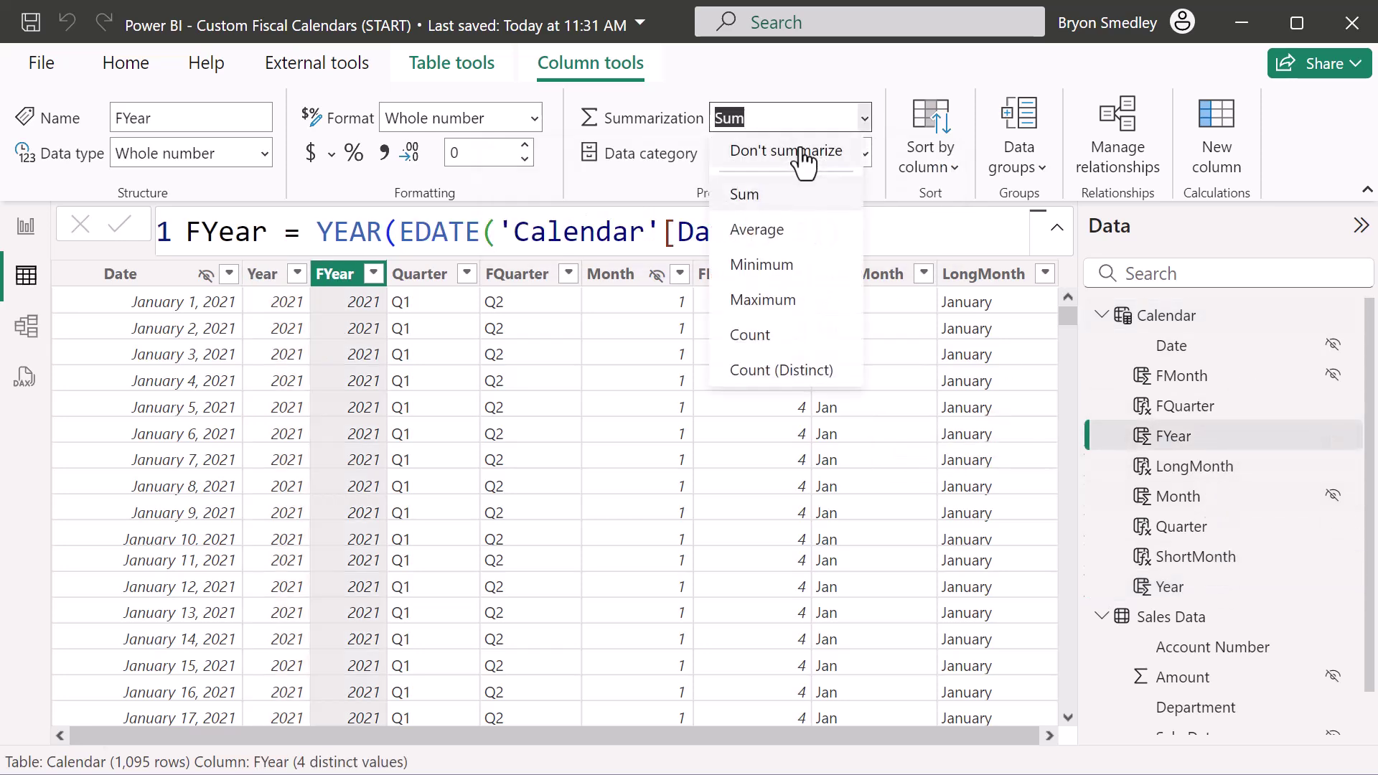
- Set the default summarization of the Calendar table's FMonth column to Don't summarize
{"action": "left_click", "coordinate": [1185, 375]}
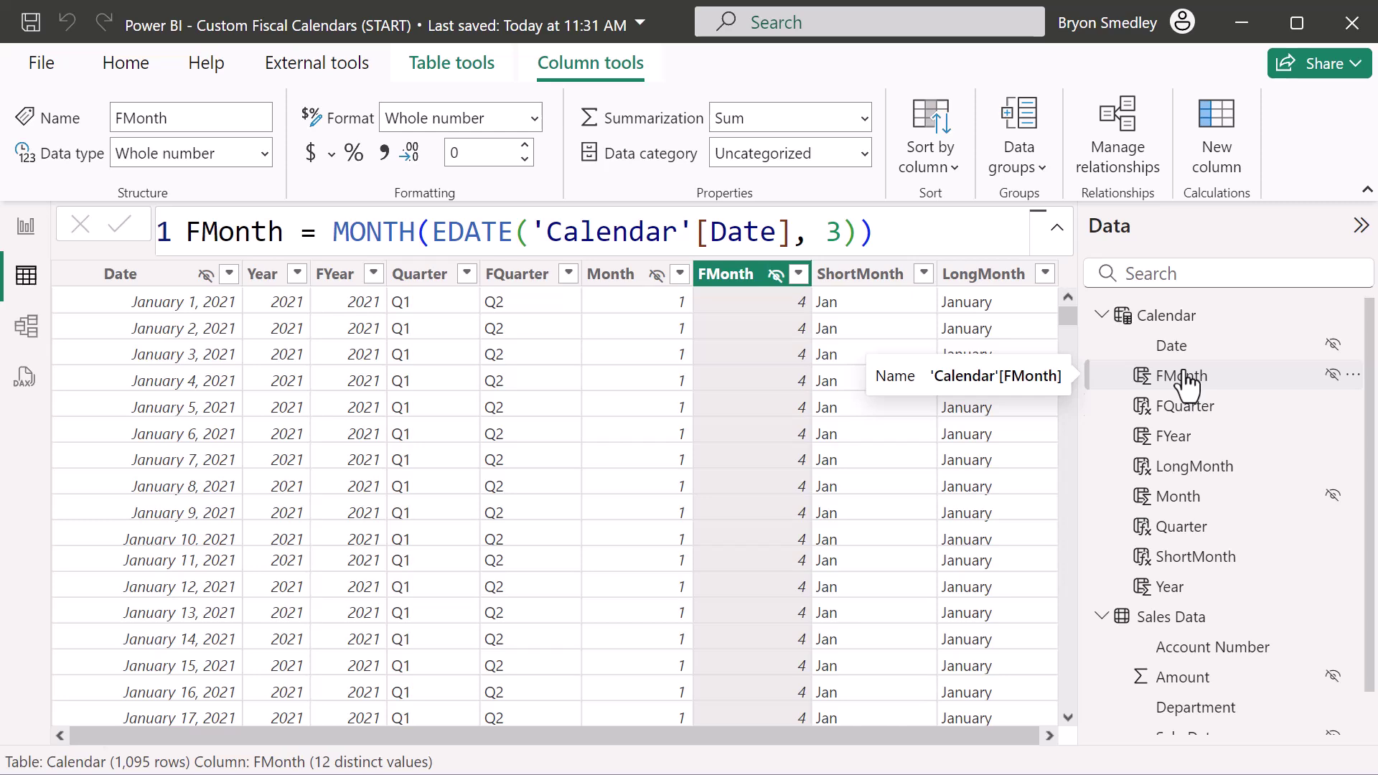
{"action": "left_click", "coordinate": [864, 117]}
{"action": "key", "text": "Up"}
{"action": "key", "text": "Return"}
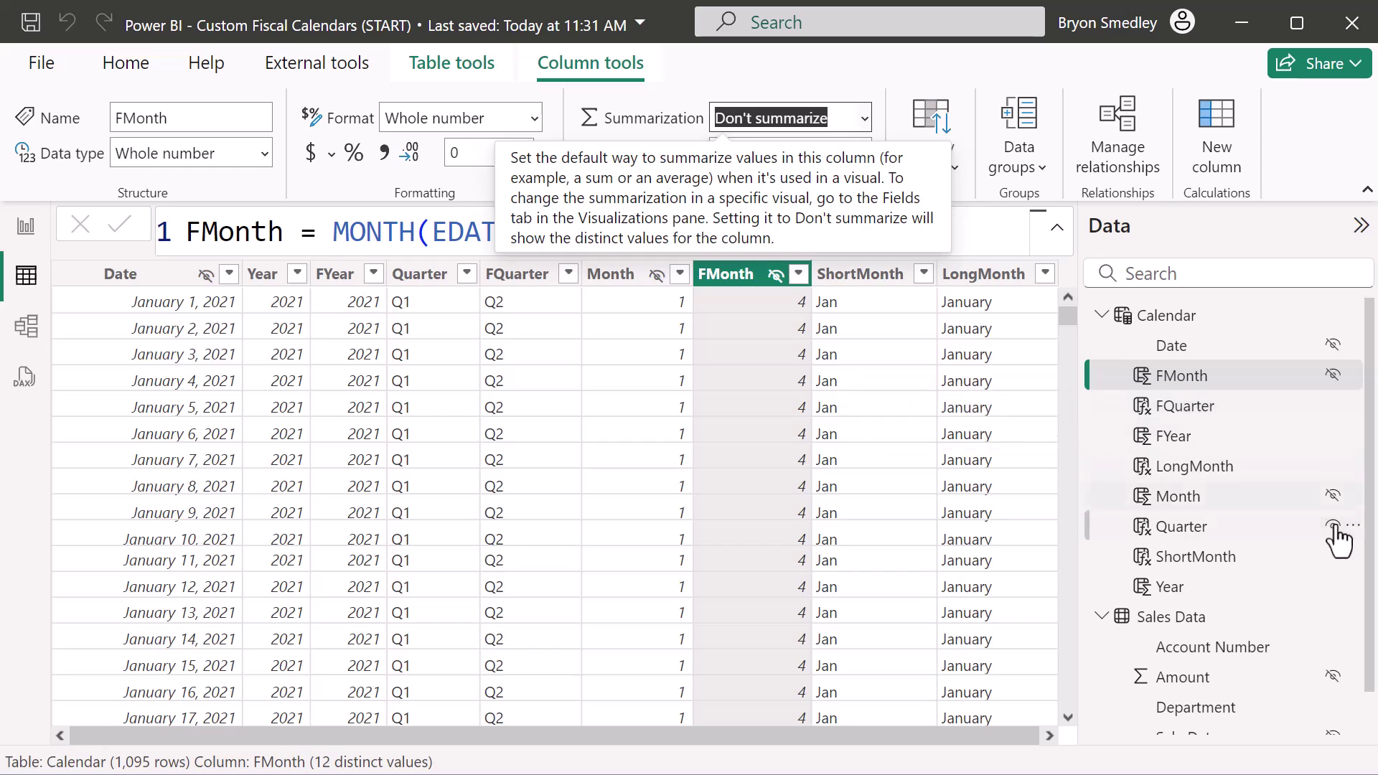
- Hide the Calendar table's Quarter and Year fields from report view and open the report canvas
{"action": "left_click", "coordinate": [1333, 528]}
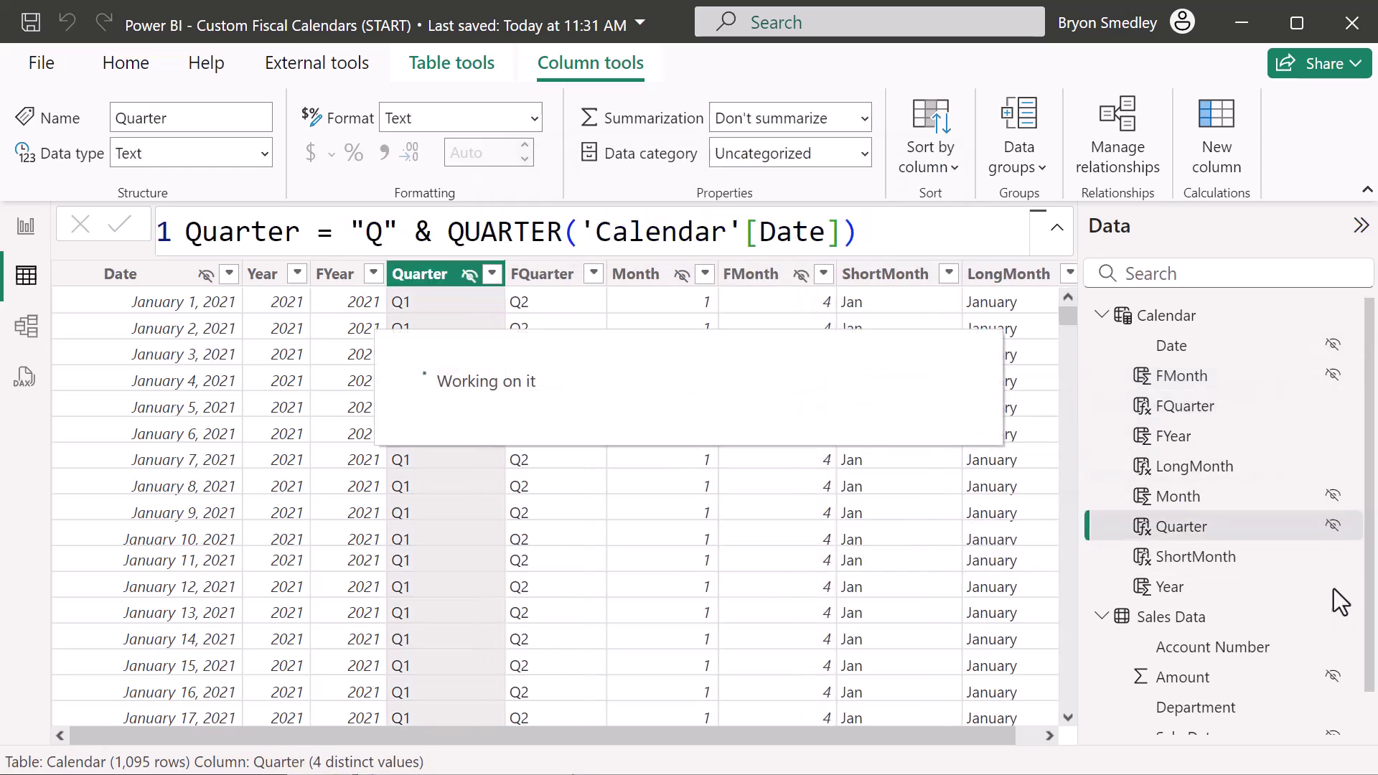
{"action": "left_click", "coordinate": [1332, 587]}
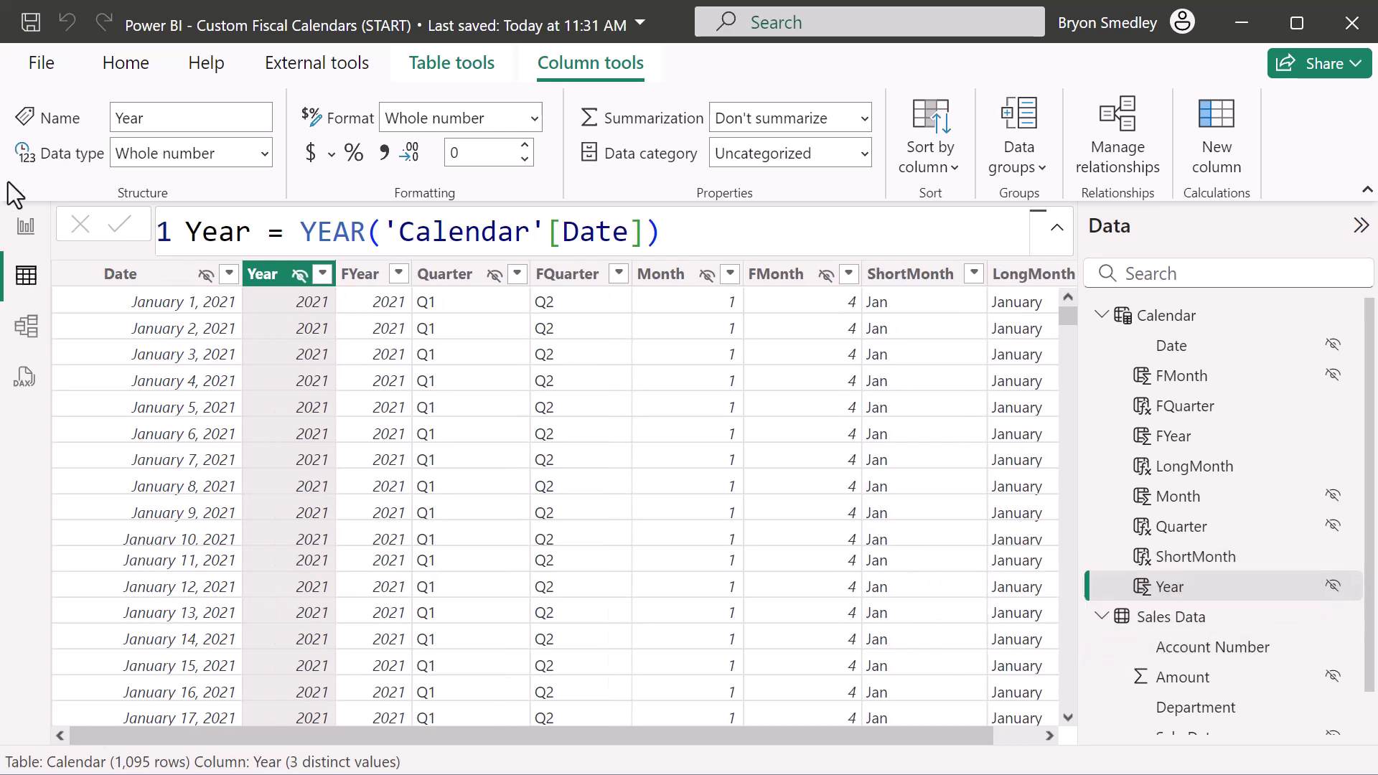
{"action": "left_click", "coordinate": [27, 229]}
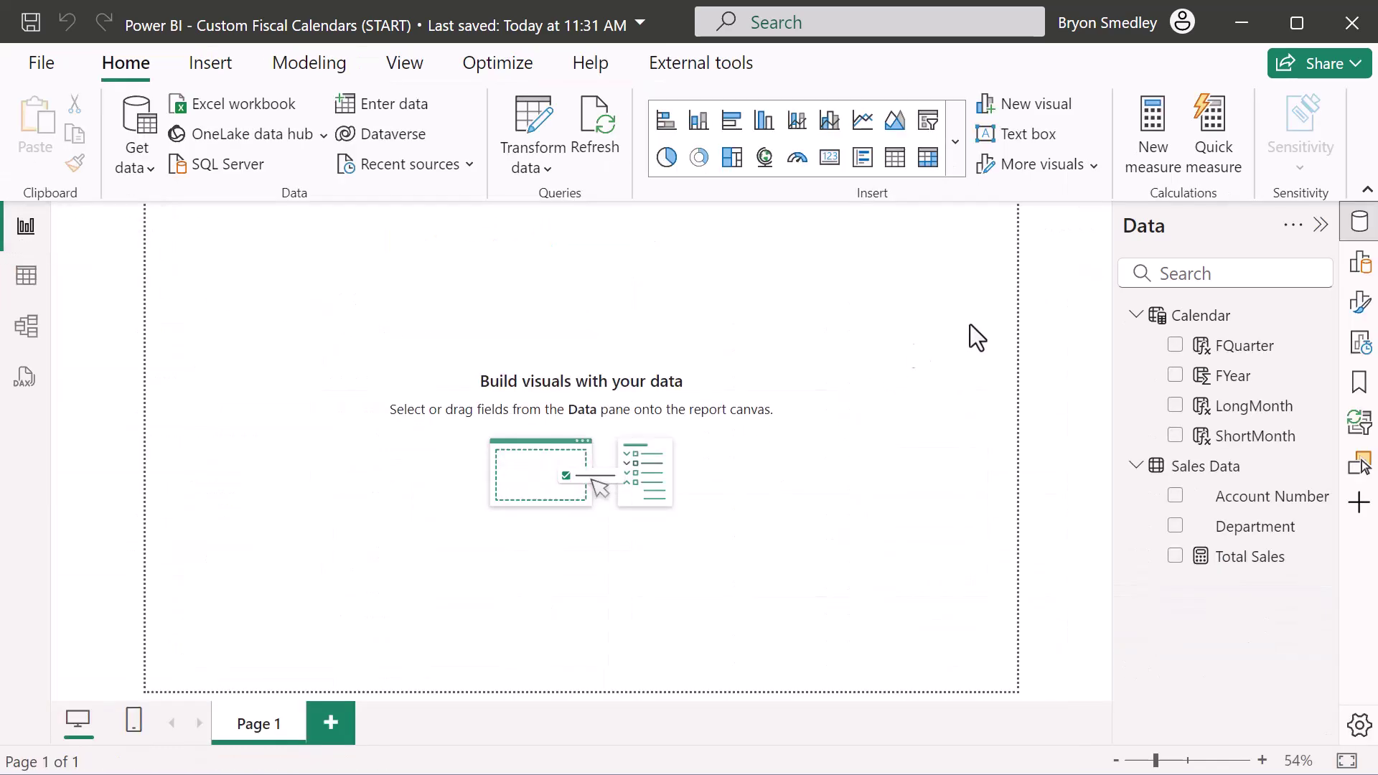
- Insert a table visual on Page 1 and enlarge it to the page's full height and slightly over half its width
{"action": "left_click", "coordinate": [890, 157]}
{"action": "left_click_drag", "start_coordinate": [354, 409], "coordinate": [667, 691]}
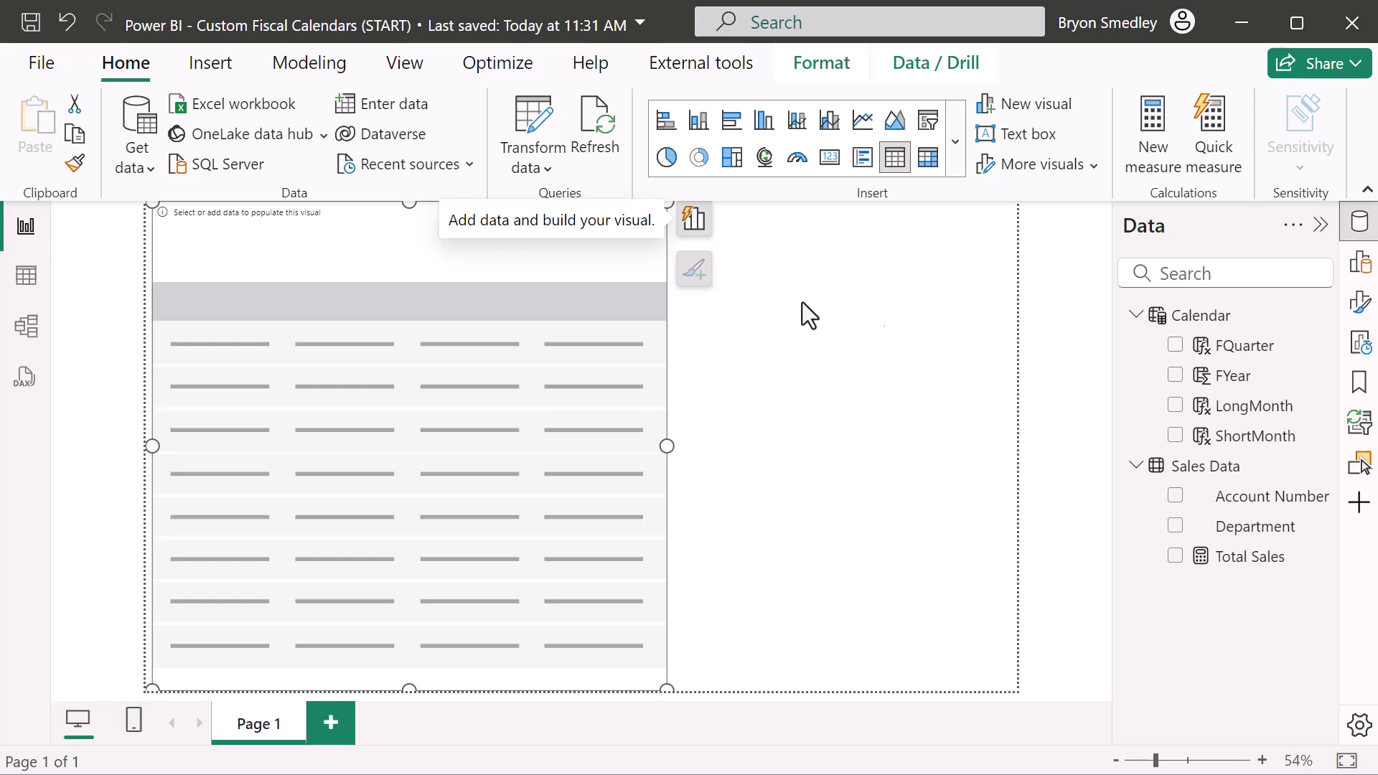
- Unhide the Calendar table's Date field and return to the report canvas
{"action": "left_click", "coordinate": [26, 279]}
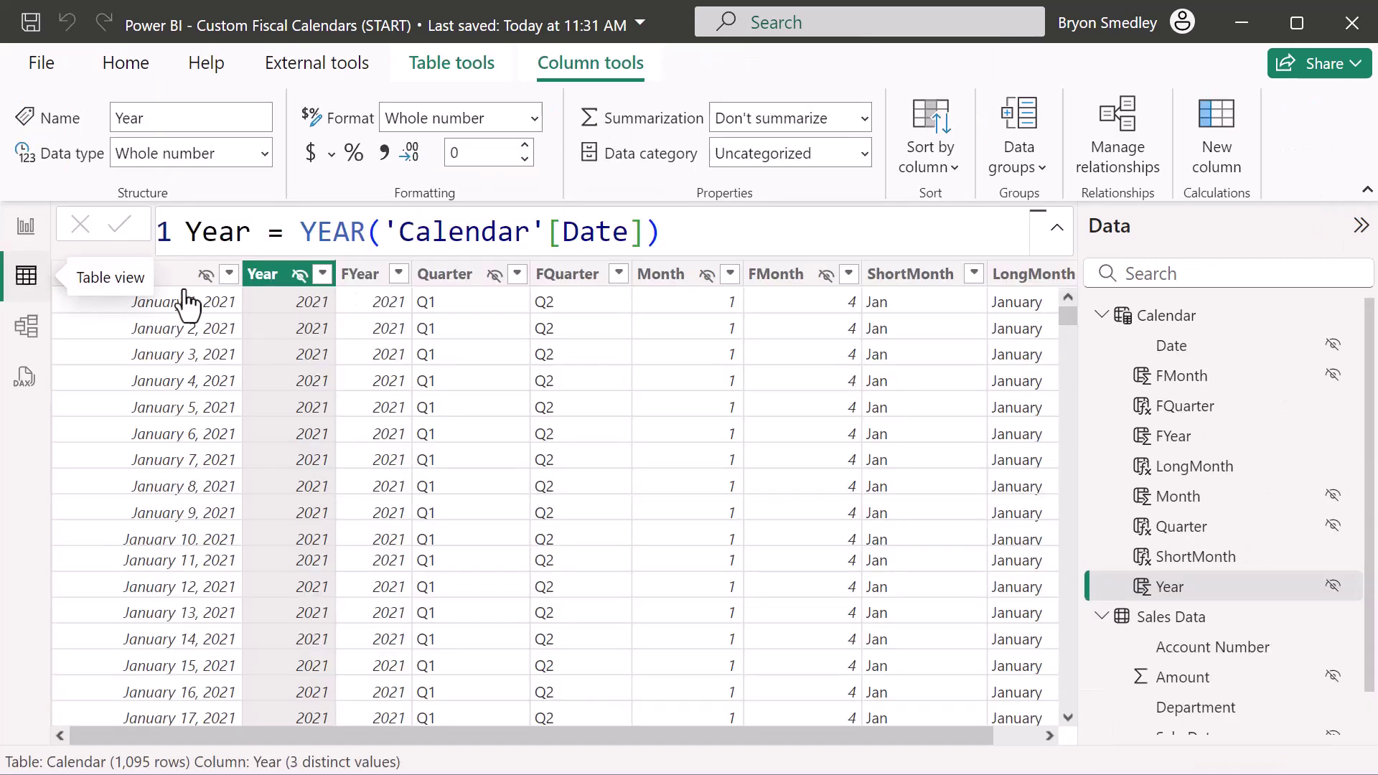
{"action": "left_click", "coordinate": [1324, 347]}
{"action": "left_click", "coordinate": [26, 228]}
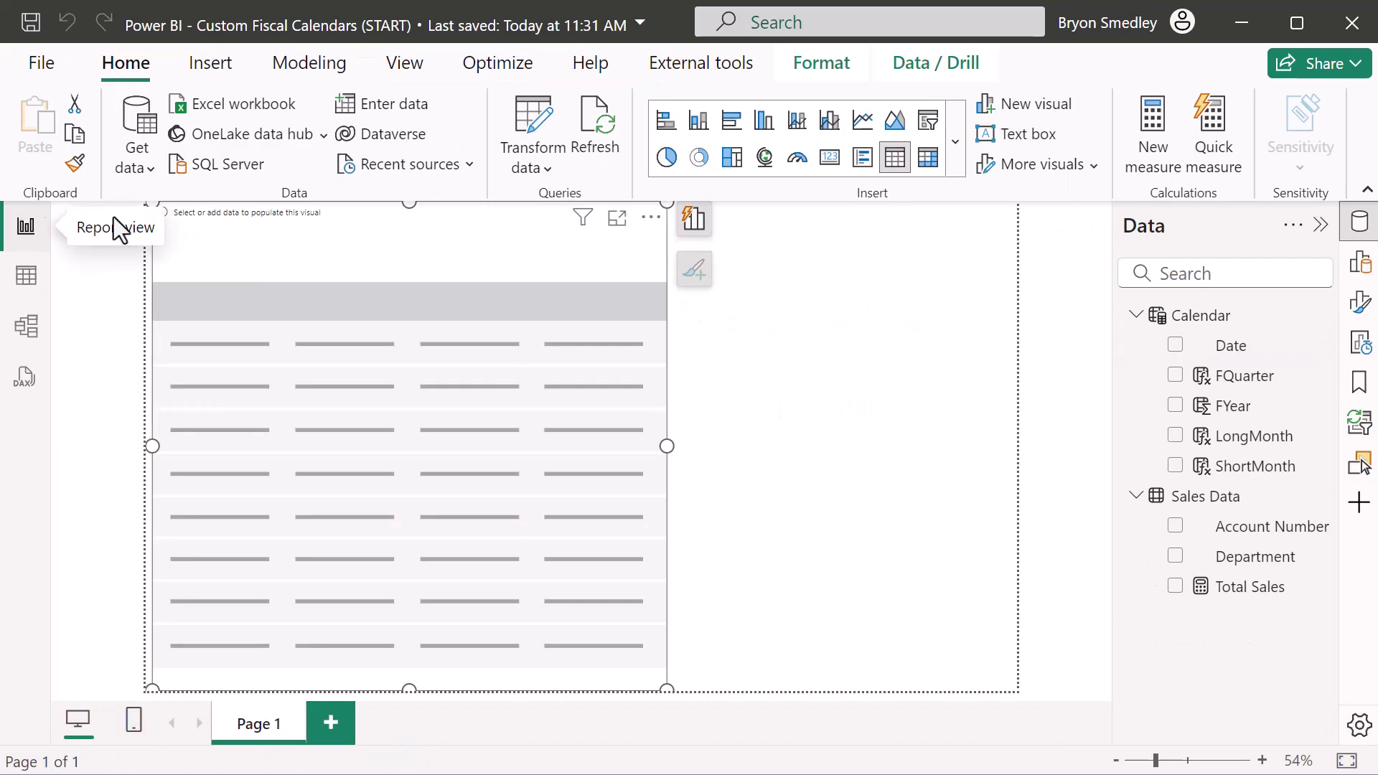
- Add the Calendar table's Date, FYear and FQuarter fields to the table visual and lower the visual's upper edge slightly
{"action": "left_click", "coordinate": [1175, 345]}
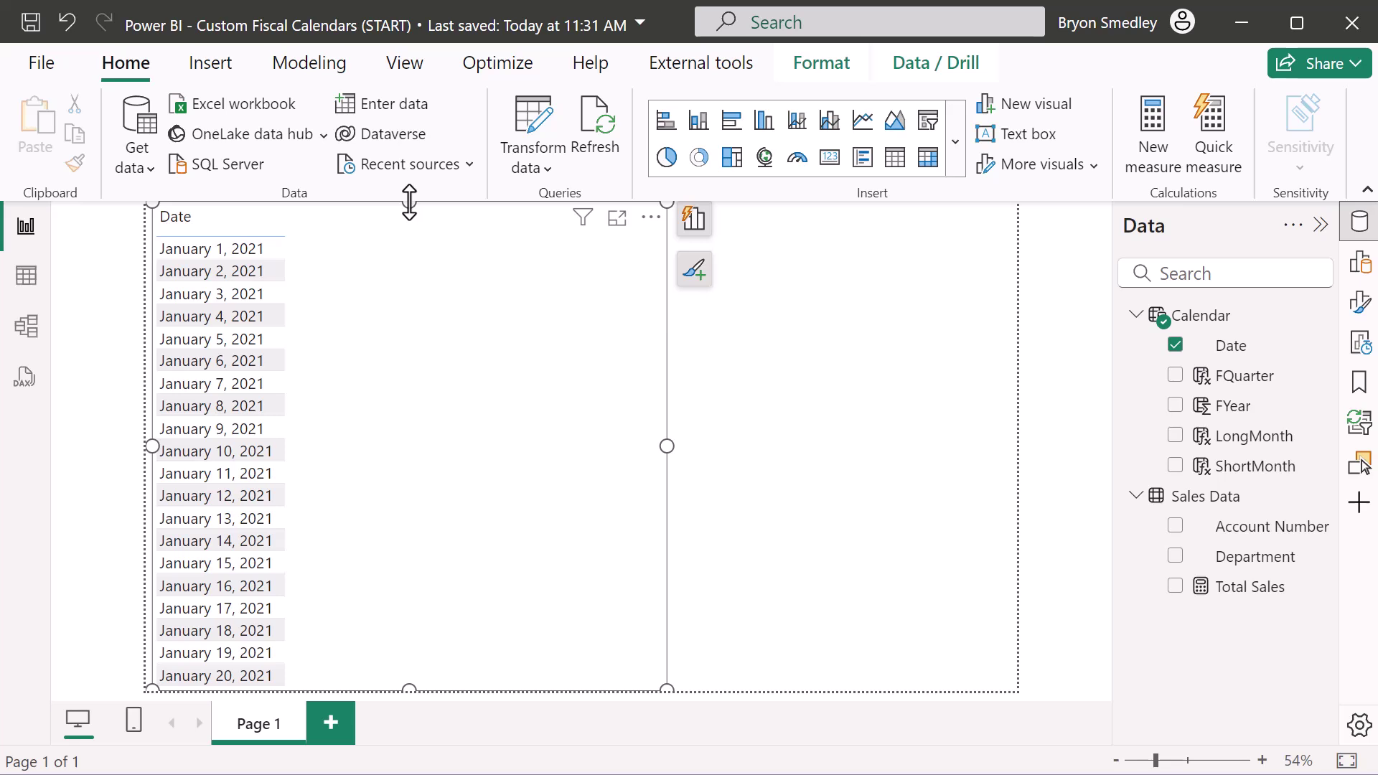
{"action": "left_click_drag", "start_coordinate": [409, 203], "coordinate": [407, 251]}
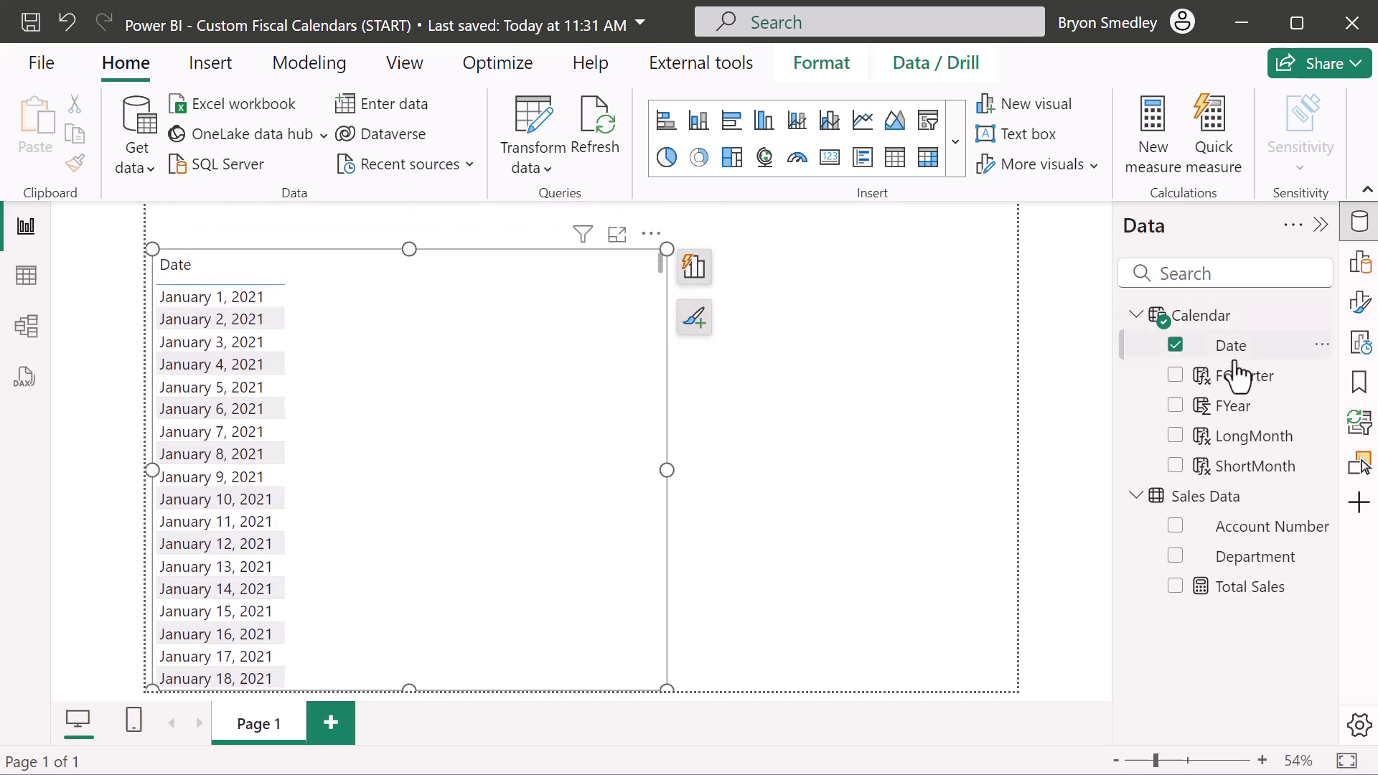
{"action": "left_click", "coordinate": [1175, 406]}
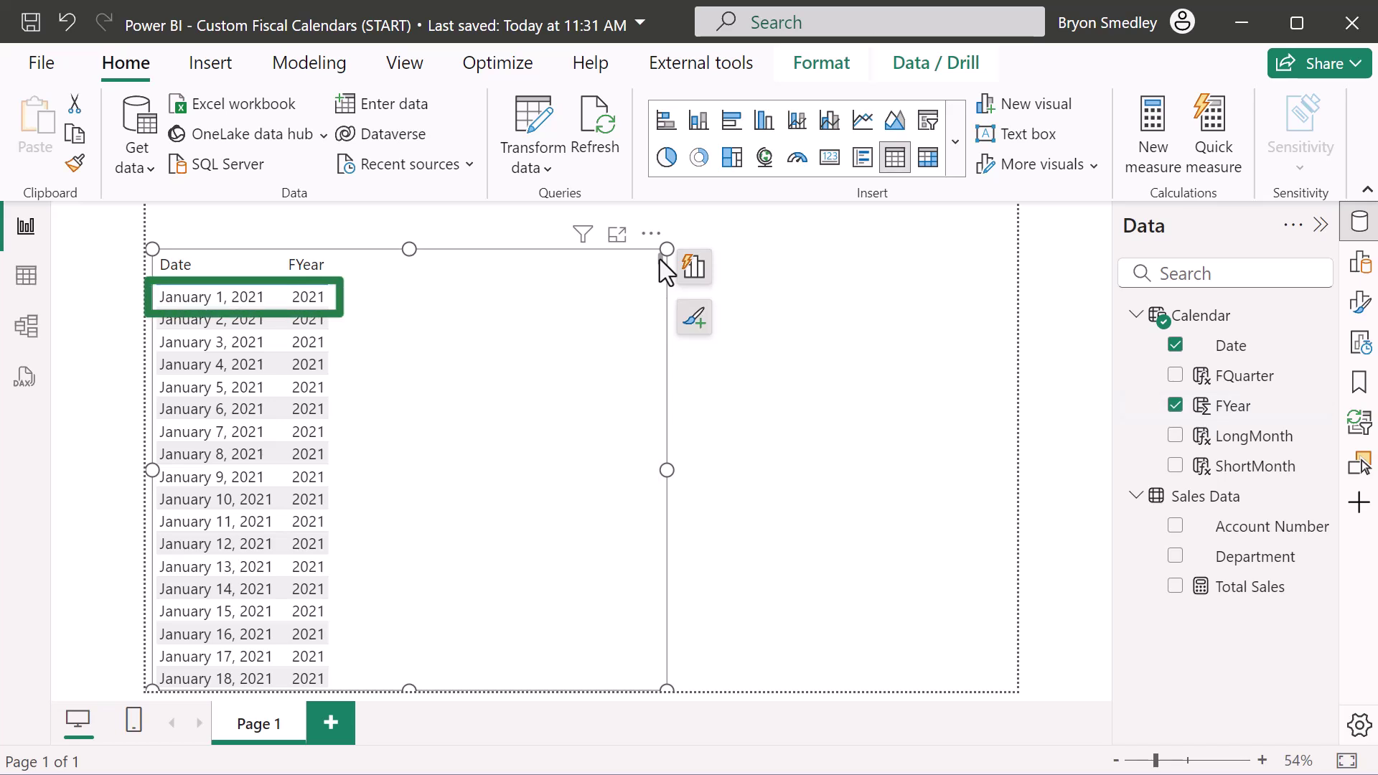
{"action": "mouse_move", "coordinate": [660, 260]}
{"action": "left_mouse_down"}
{"action": "mouse_move", "coordinate": [654, 434]}
{"action": "mouse_move", "coordinate": [532, 454]}
{"action": "left_mouse_up"}
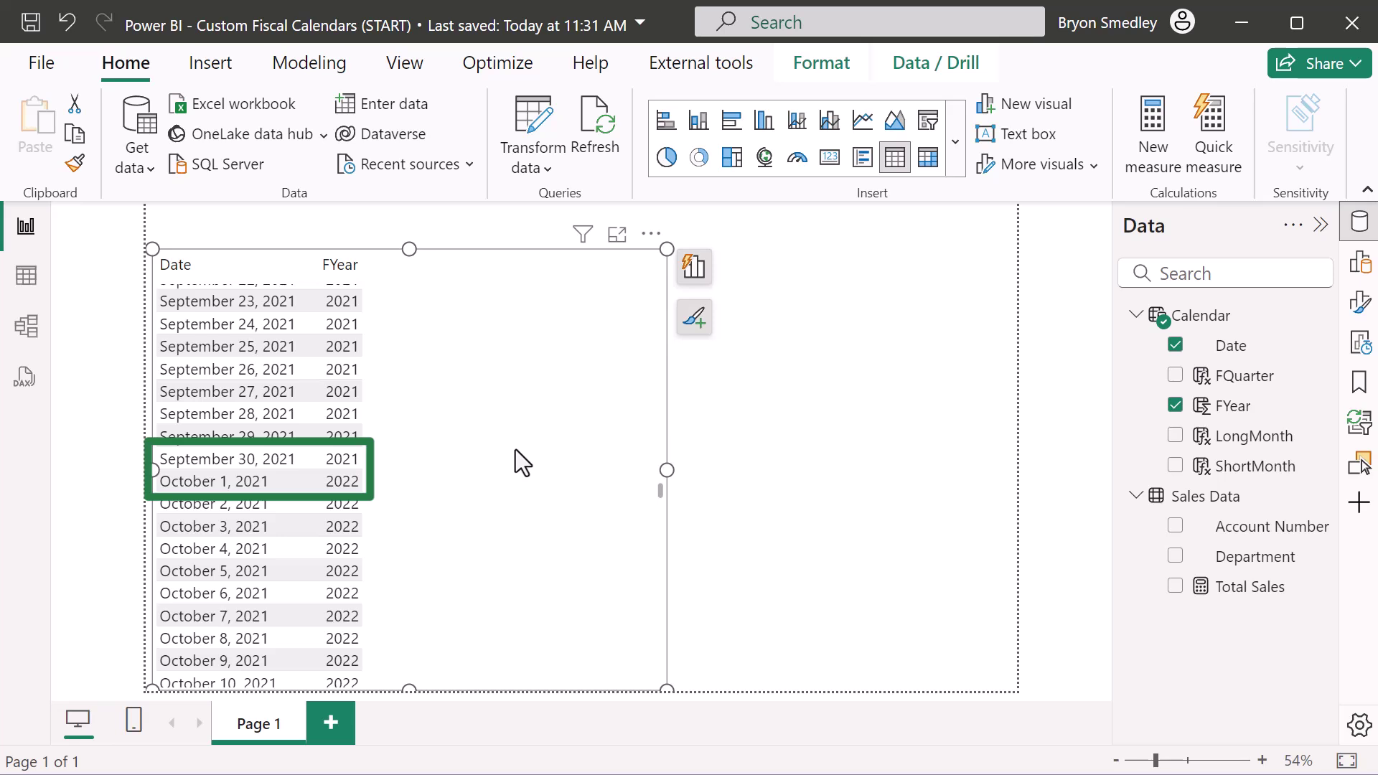
{"action": "left_click", "coordinate": [1175, 374]}
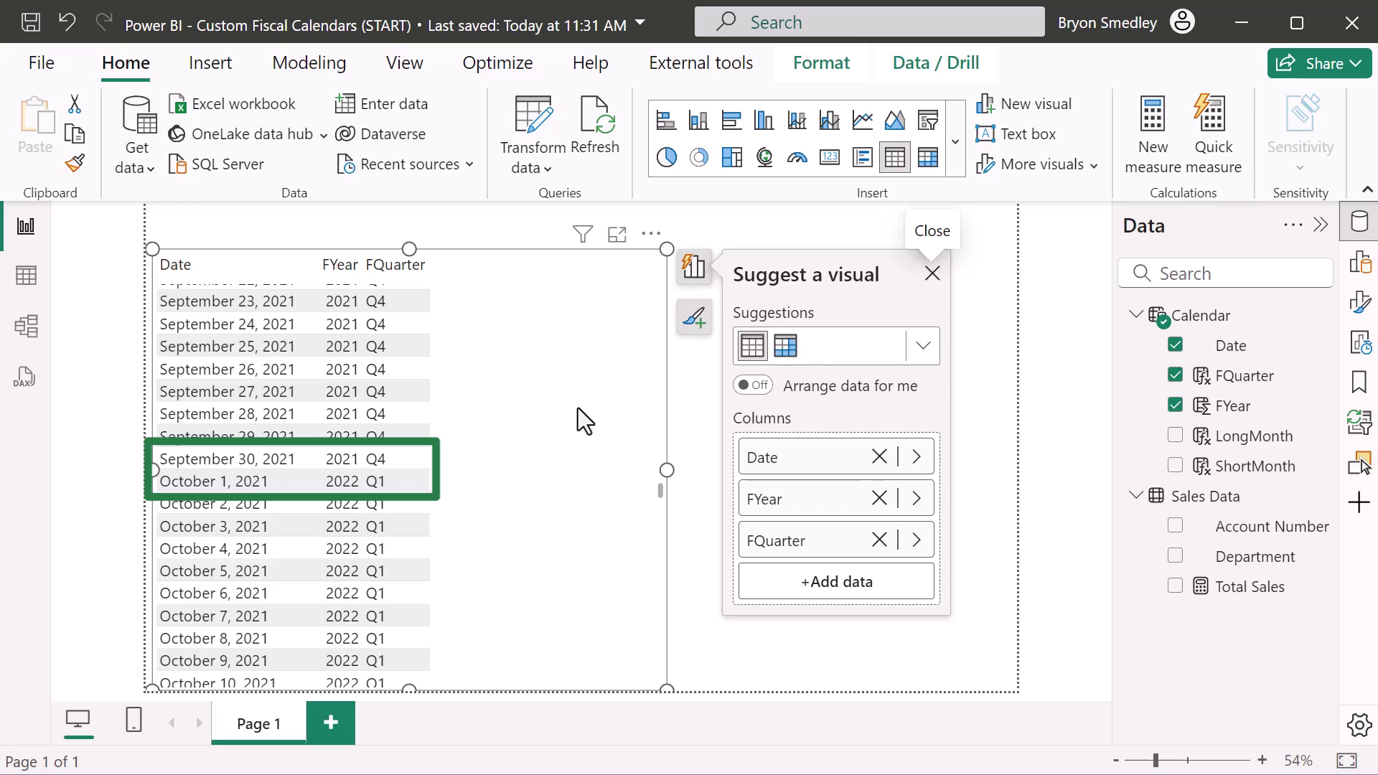
- Unhide the Calendar table's FMonth field and return to the report canvas
{"action": "left_click", "coordinate": [29, 277]}
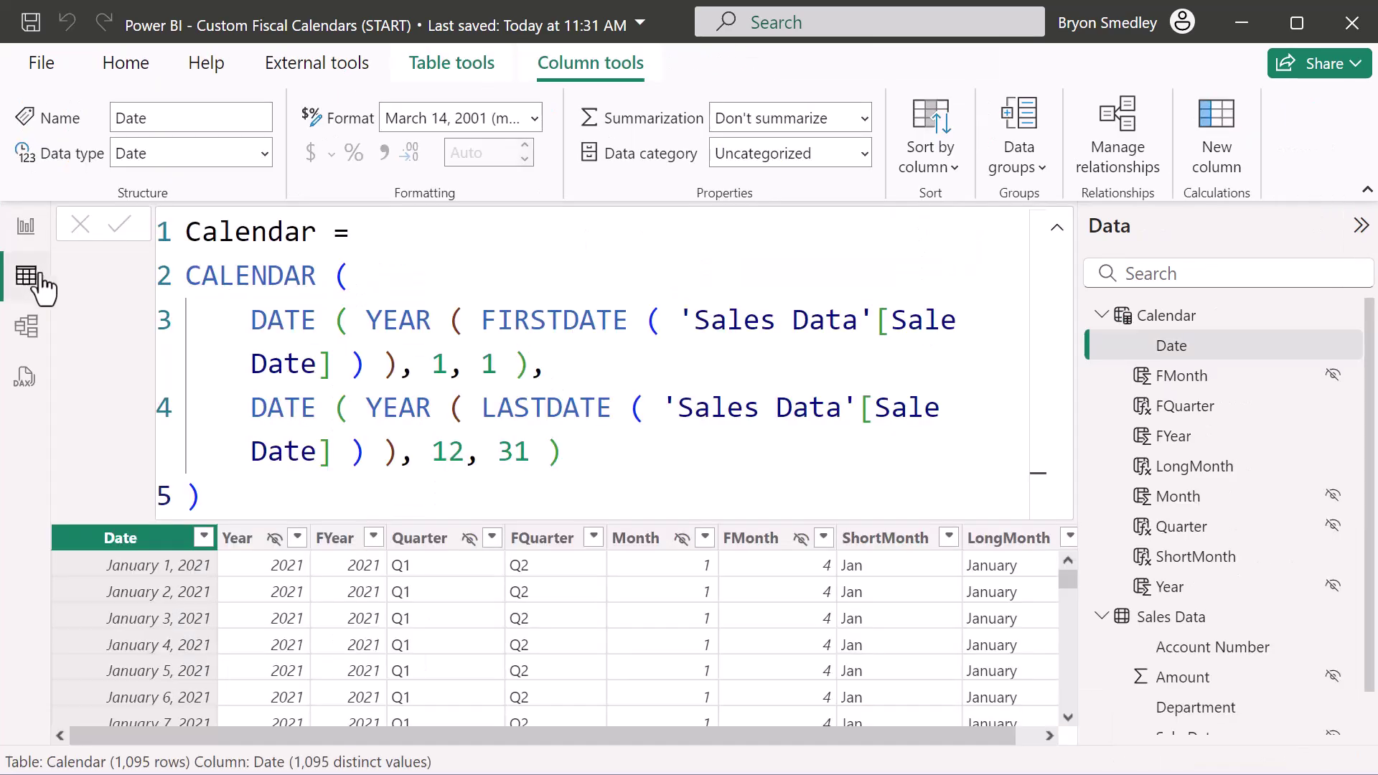
{"action": "left_click", "coordinate": [1335, 375]}
{"action": "left_click", "coordinate": [22, 226]}
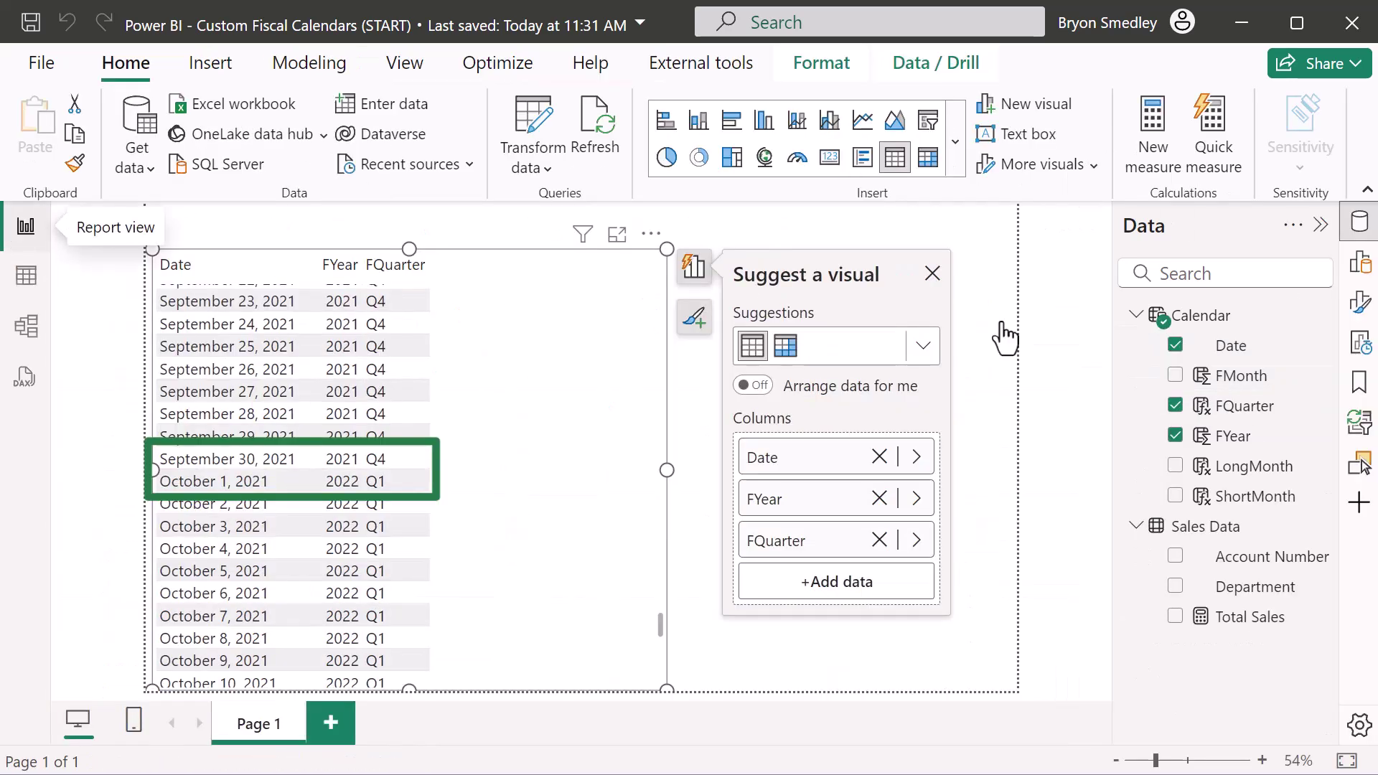
- Add the FMonth and LongMonth fields to the table visual as columns and deselect the visual
{"action": "left_click", "coordinate": [1176, 376]}
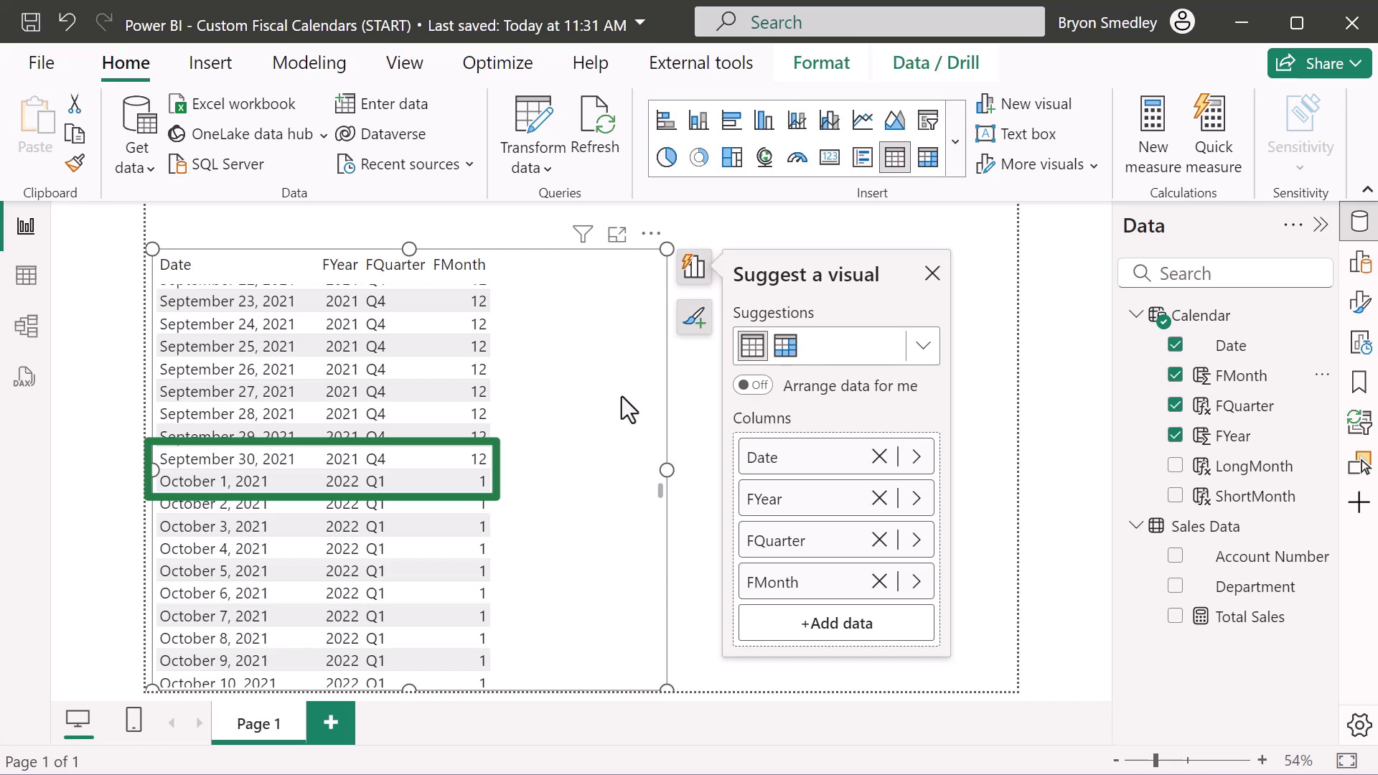
{"action": "left_click", "coordinate": [1175, 466]}
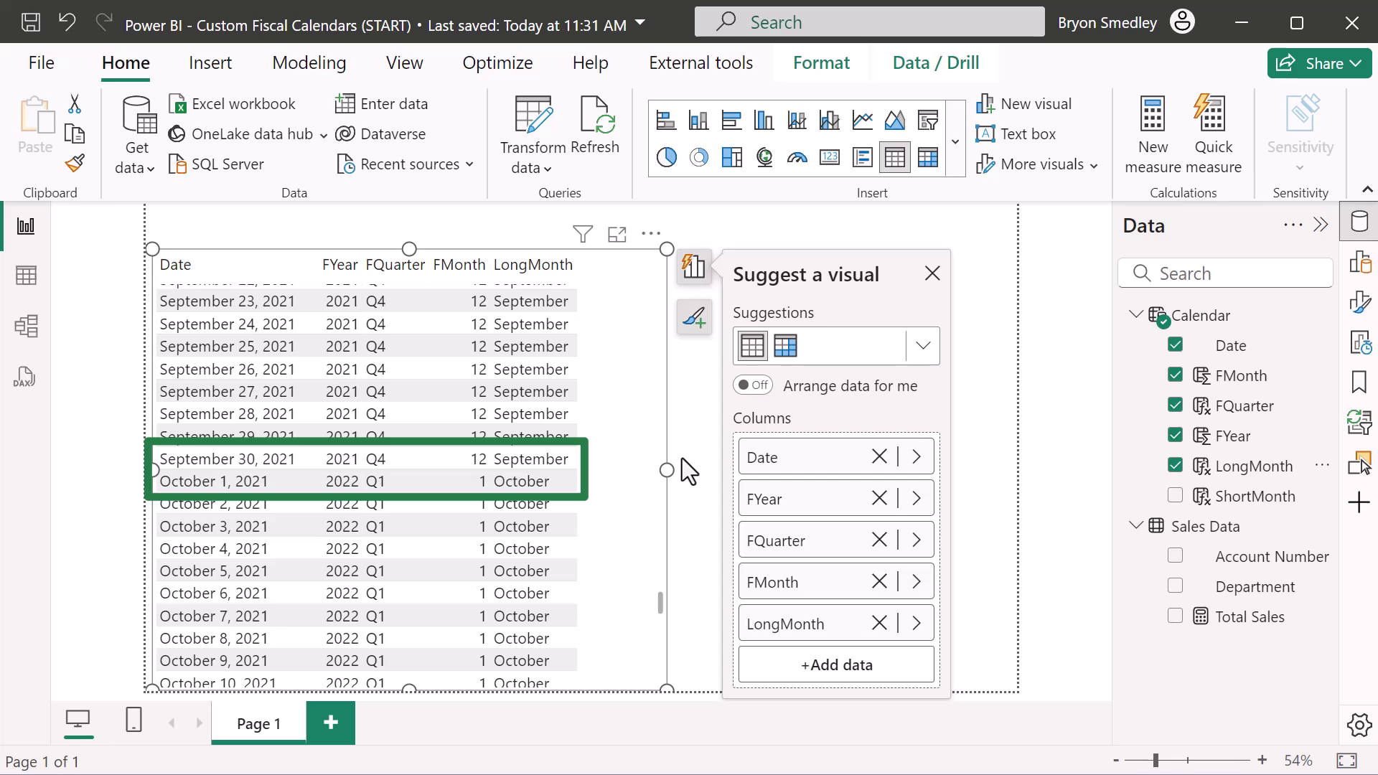
{"action": "left_click", "coordinate": [825, 448]}
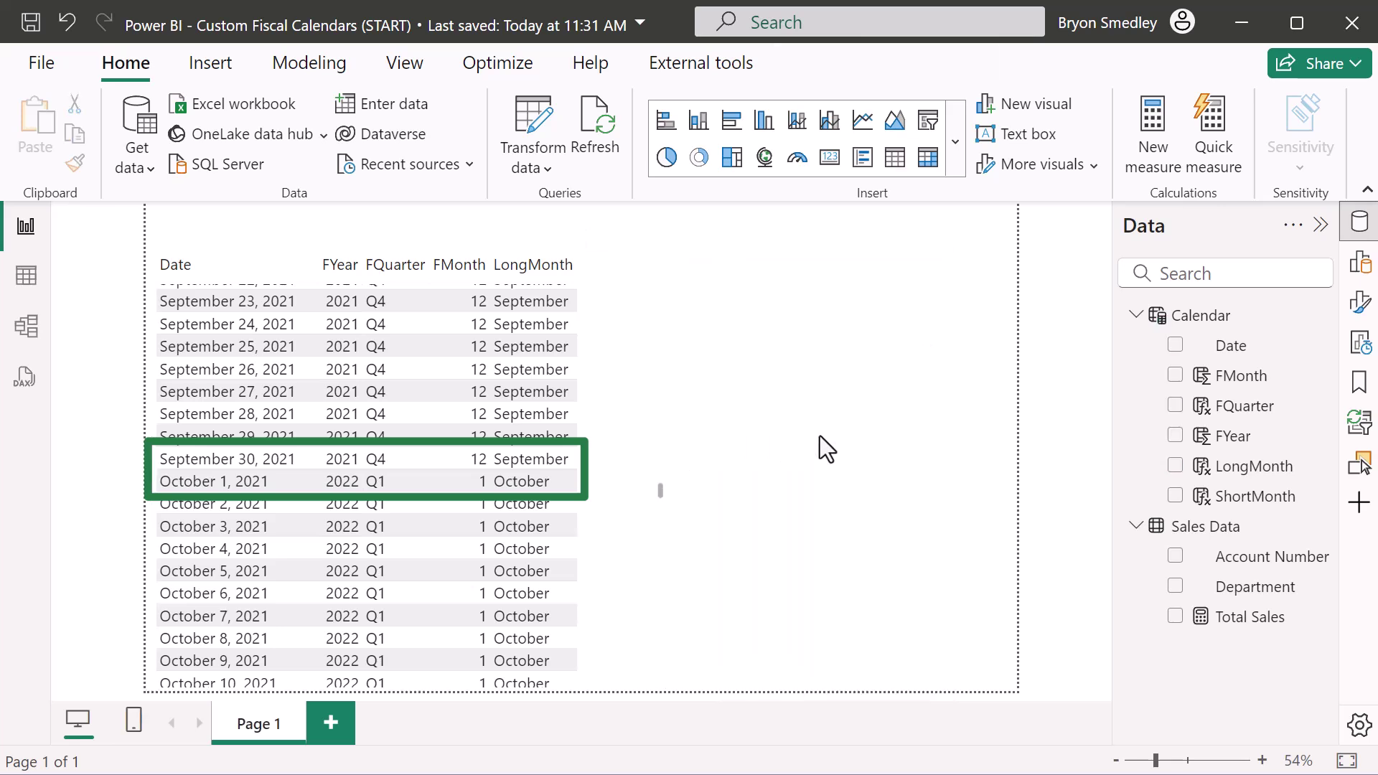